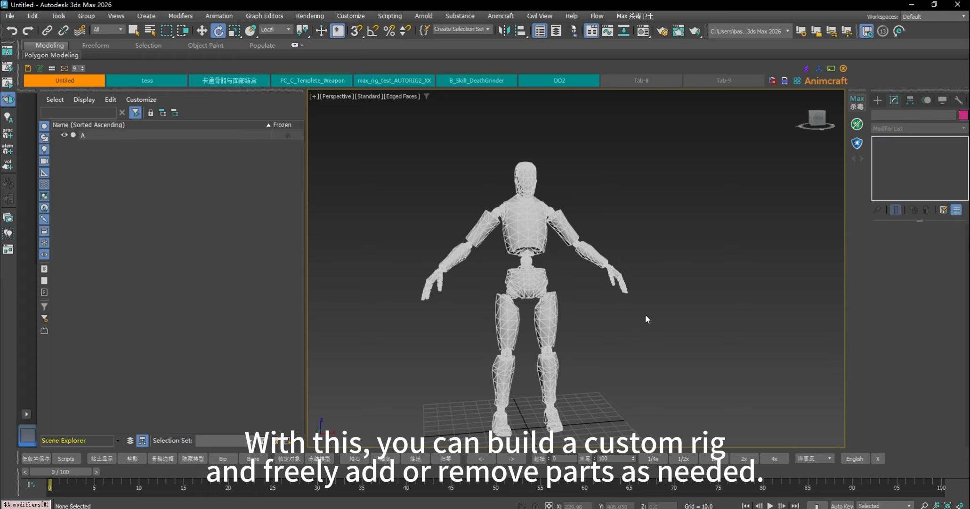
- Examine the humanoid model's alignment with the world axis in the front and perspective views
mouse_move(642, 341)
middle_down()
mouse_move(664, 323)
mouse_move(661, 342)
mouse_move(654, 329)
middle_up()
key(f)
middle_drag(651, 180, 626, 295)
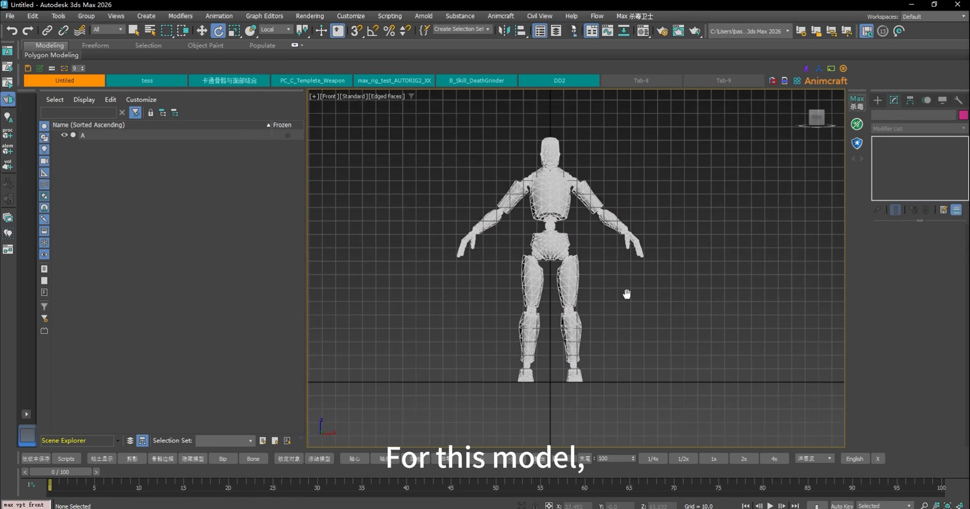
scroll(590, 245, up, 2)
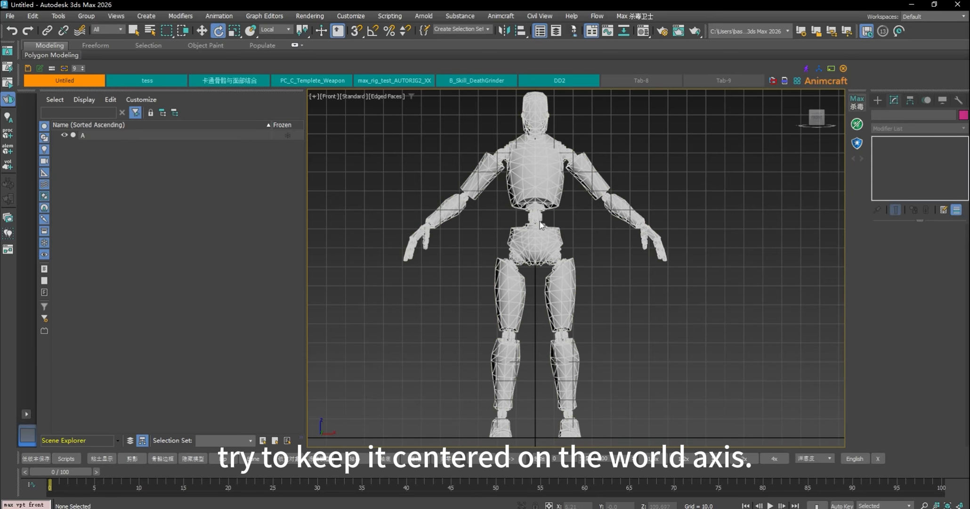
scroll(626, 306, down, 3)
key(p)
alt+middle_drag(628, 288, 659, 376)
alt+middle_drag(597, 370, 435, 312)
alt+middle_drag(542, 349, 706, 188)
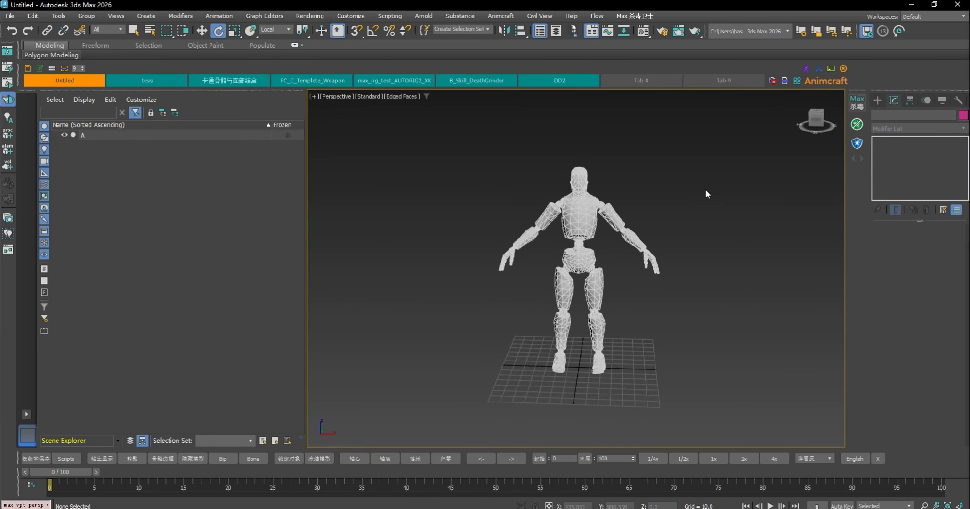
- Open Animcraft's Advanced Custom Body Rig Editor and place its window beside the model
click(501, 16)
click(585, 28)
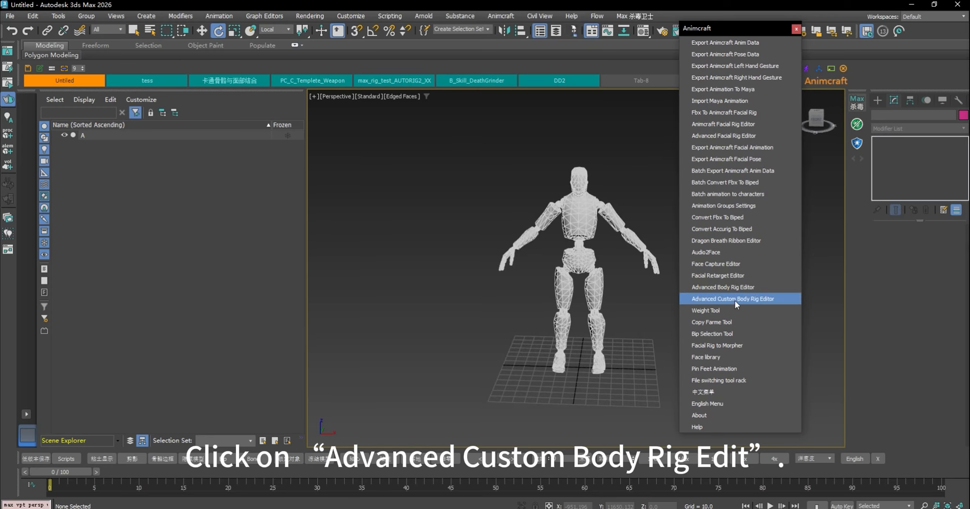
click(763, 300)
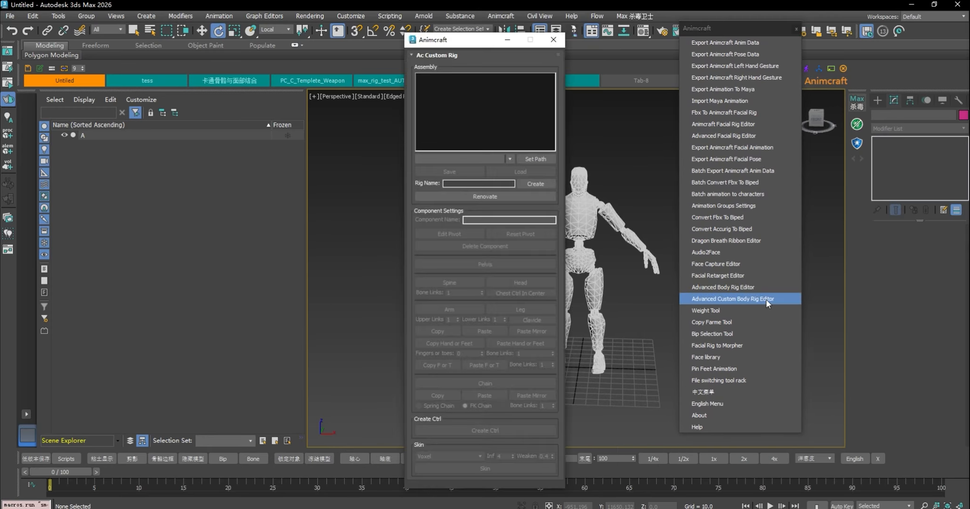
click(796, 28)
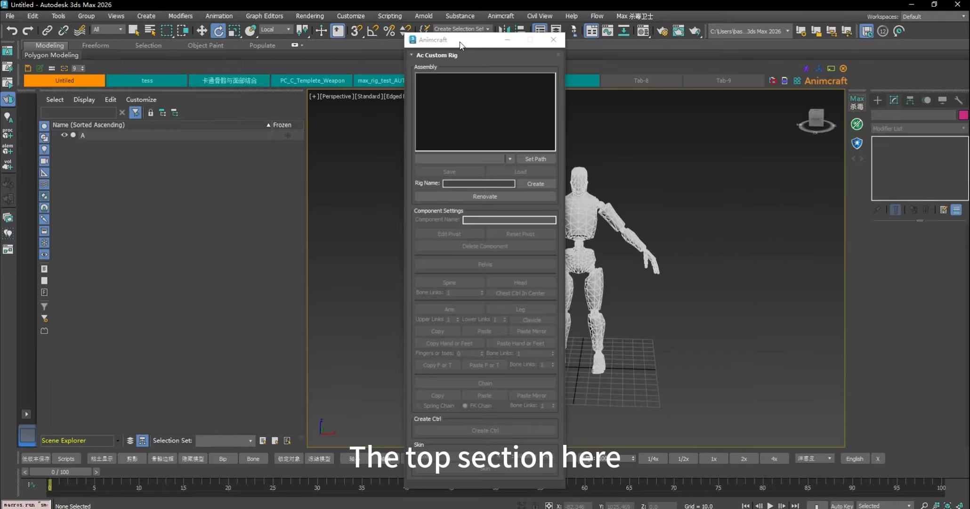
drag(460, 41, 743, 27)
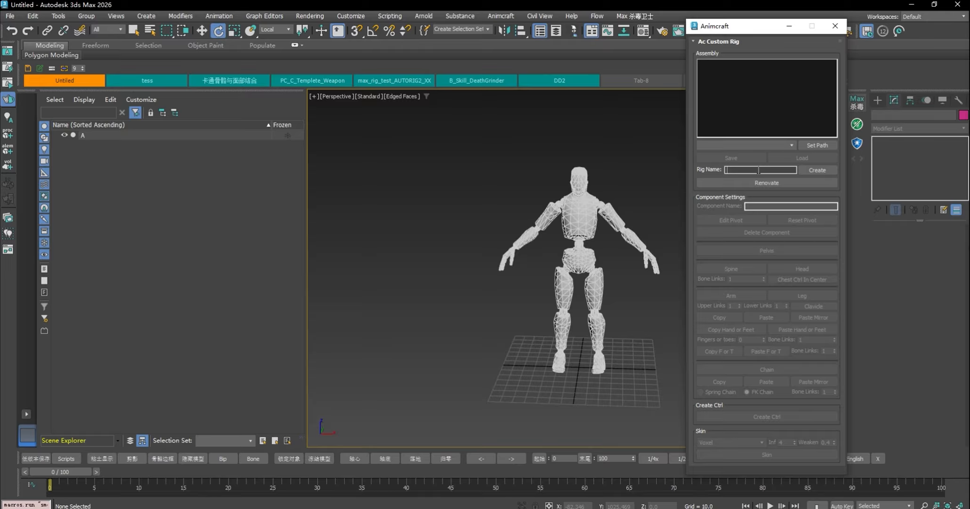
- Create a custom rig named TEST and expand its hierarchy in the scene list
text(TEST)
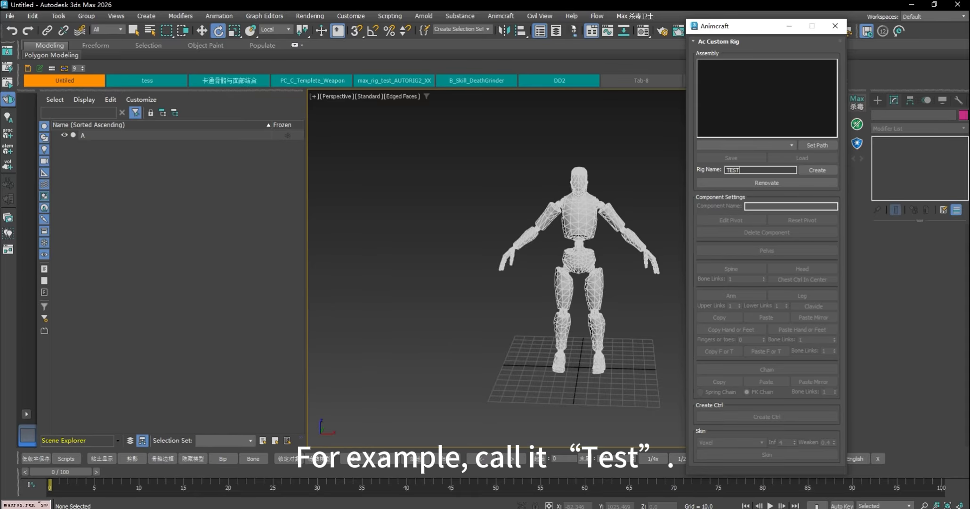
click(818, 171)
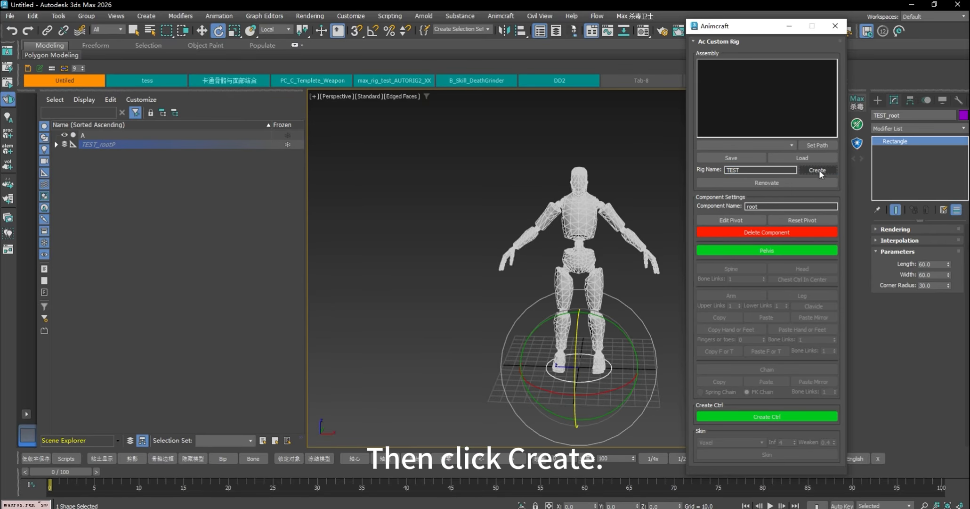
click(56, 144)
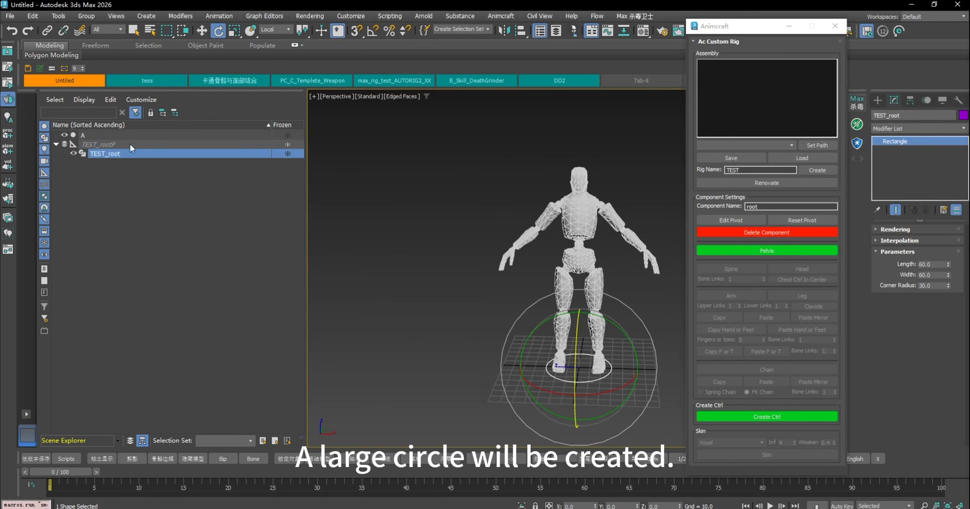
- Compare the available rig options with the TEST_root circle selected, its parent helper selected, and nothing selected
click(490, 356)
click(547, 374)
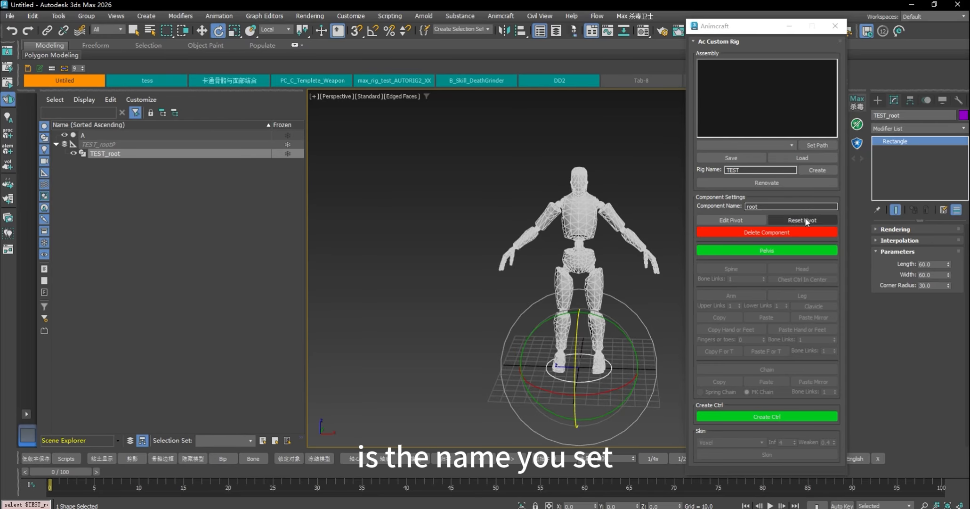
click(112, 144)
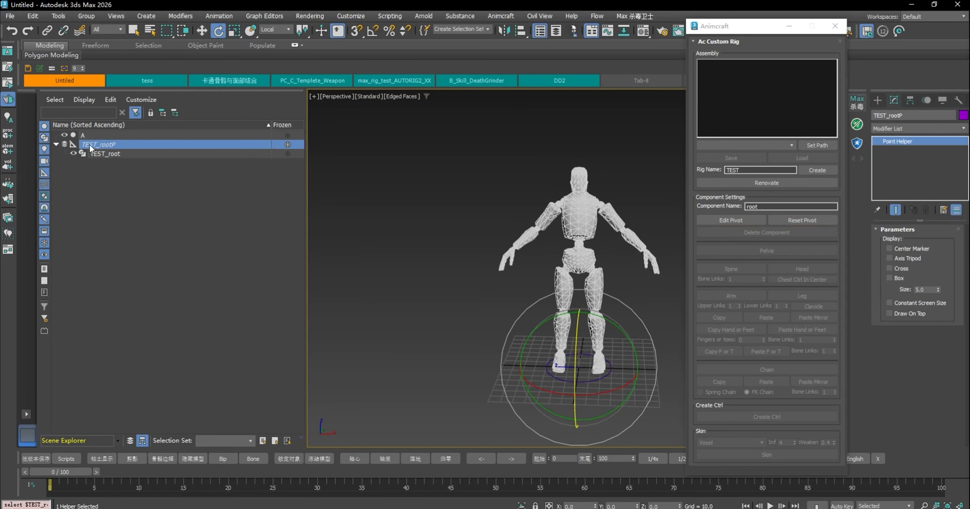
click(101, 154)
scroll(514, 245, up, 3)
key(z)
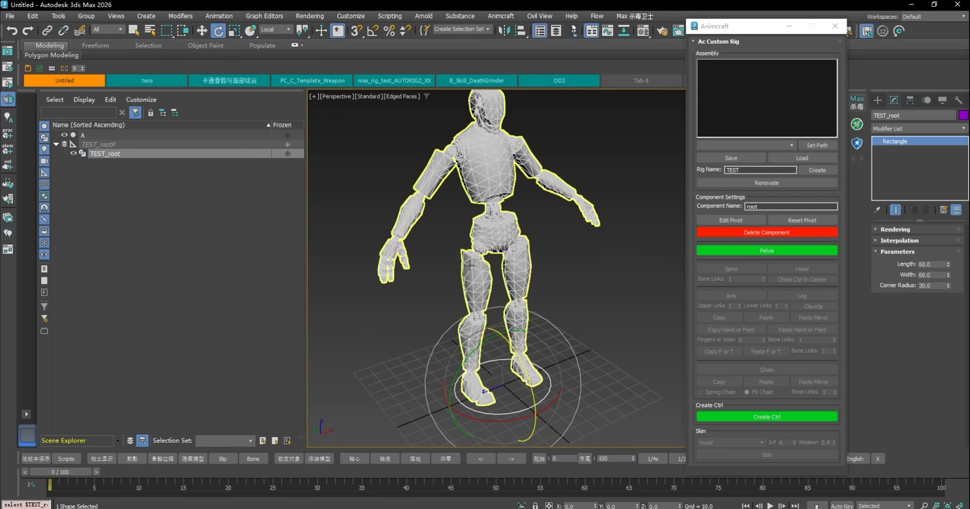
click(585, 353)
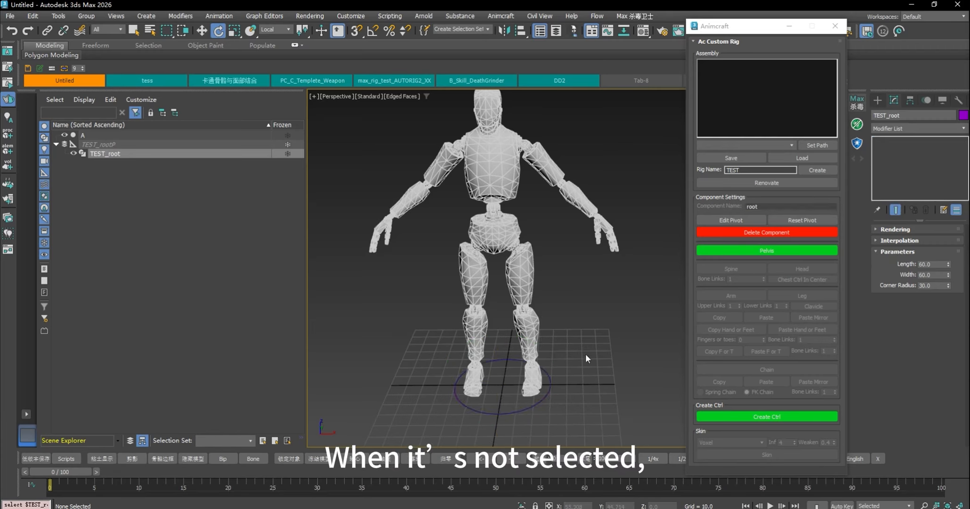
click(546, 374)
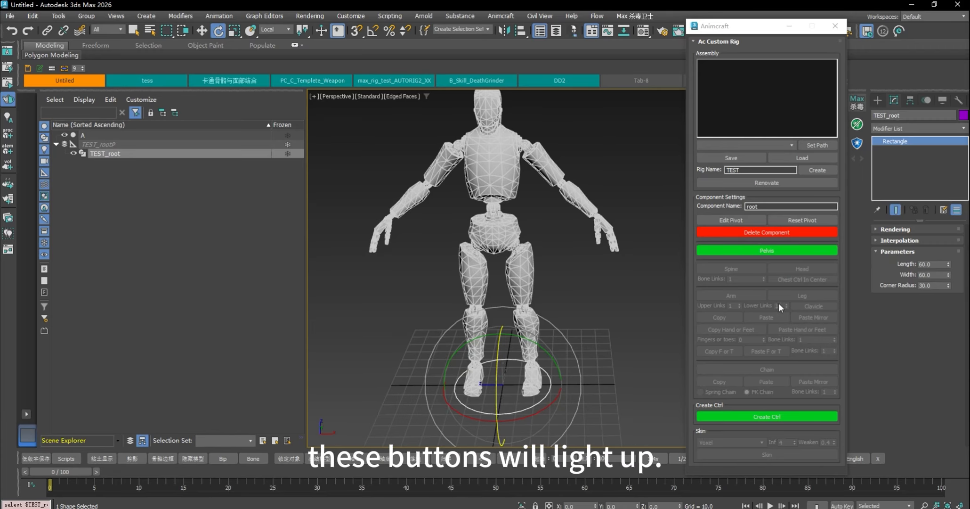
click(640, 295)
click(548, 376)
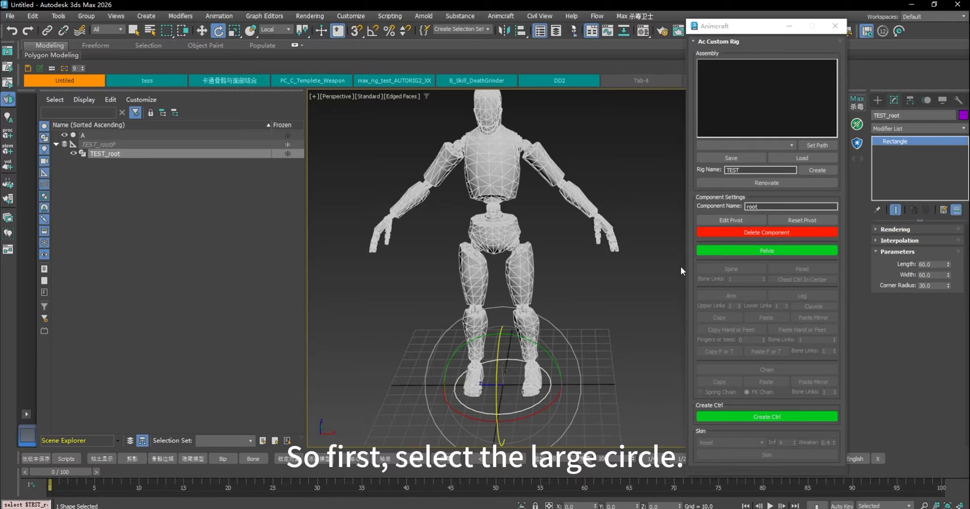
- Try rotating the root circle in pivot editing mode, undo the rotation and deselect the circle
alt+middle_drag(628, 282, 639, 313)
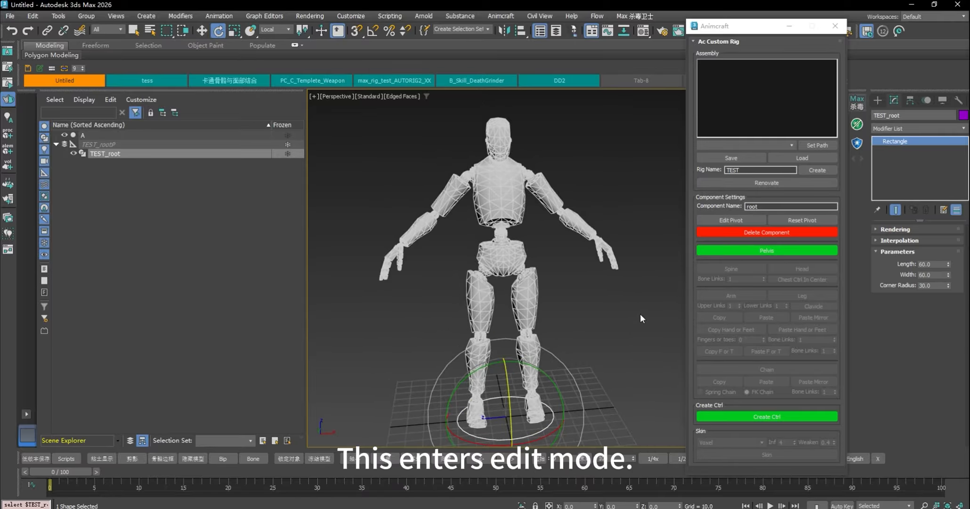
click(746, 218)
mouse_move(457, 424)
mouse_down()
mouse_move(459, 401)
mouse_move(464, 409)
mouse_up()
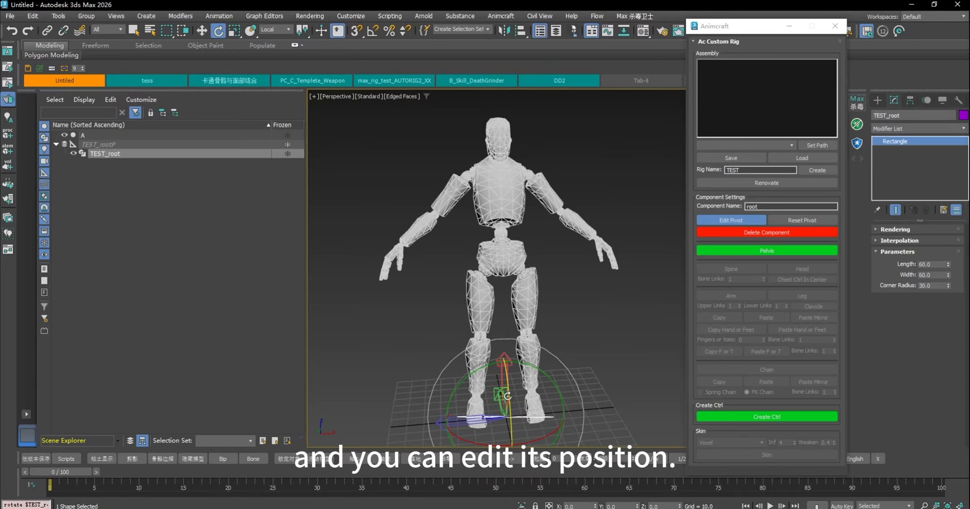
key(ctrl+z)
click(604, 340)
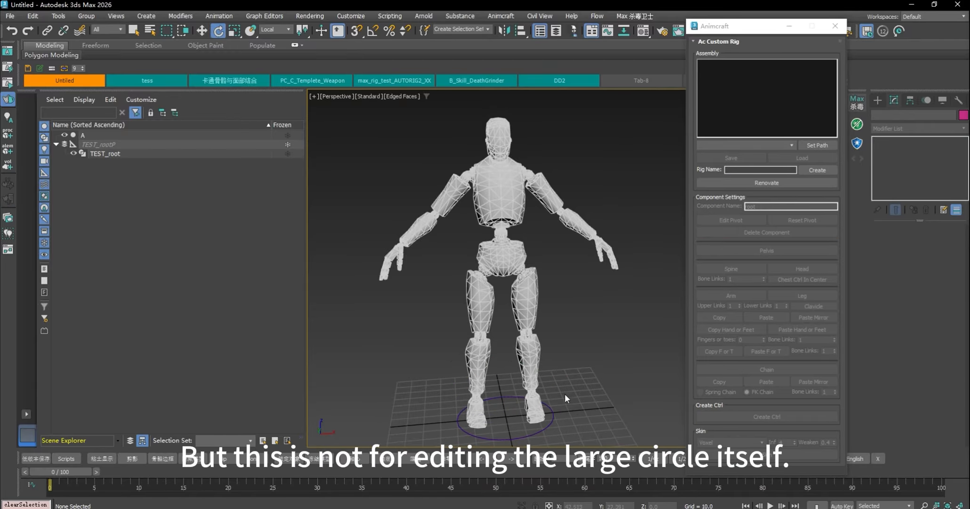
- Delete the root circle component of the TEST rig
click(548, 407)
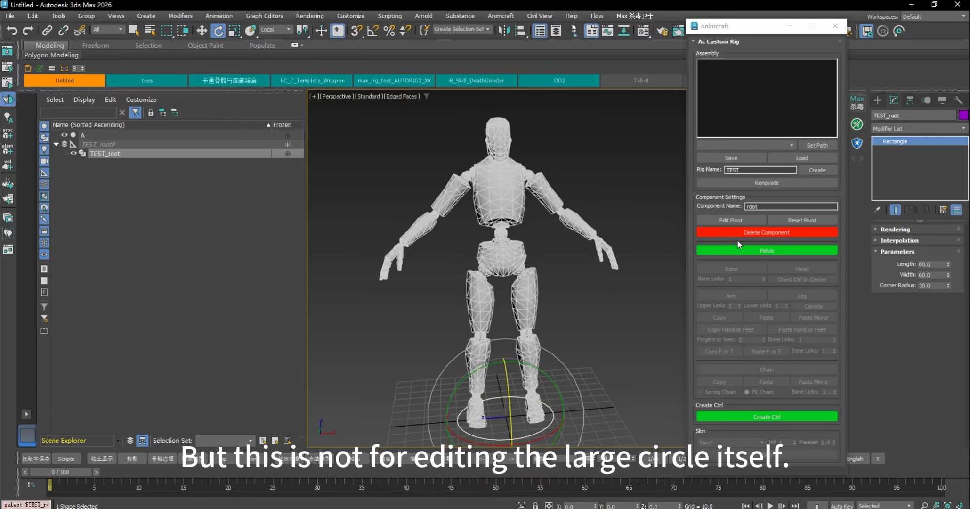
click(771, 231)
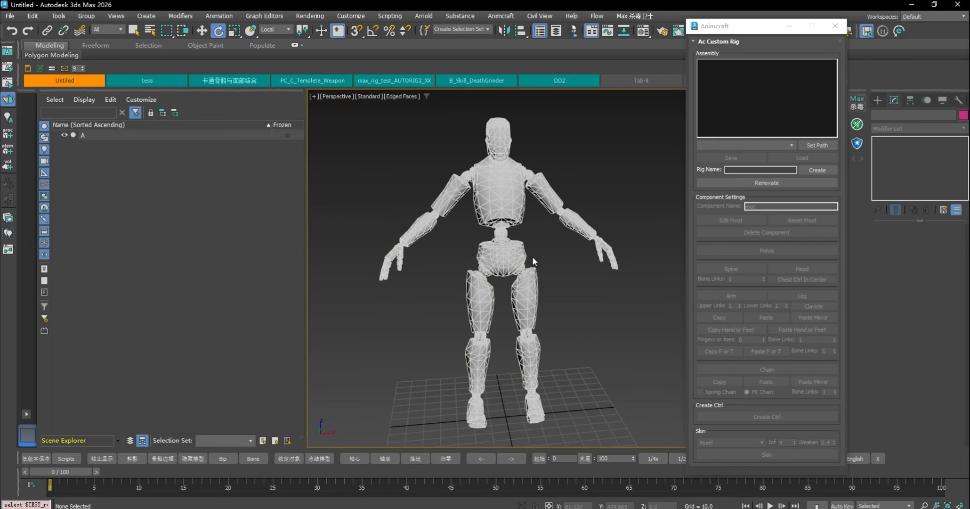
- Create a rig named TEST and add a Pelvis component to its root
click(757, 170)
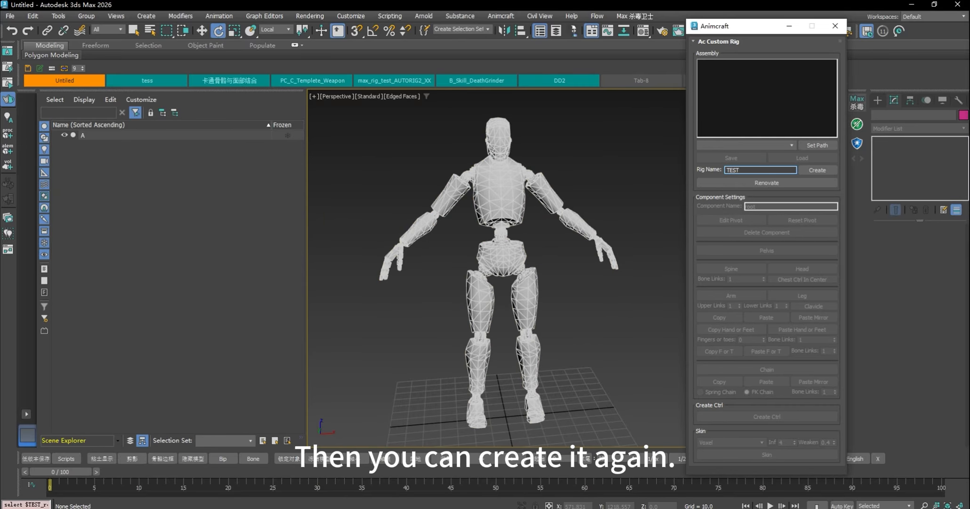
click(819, 170)
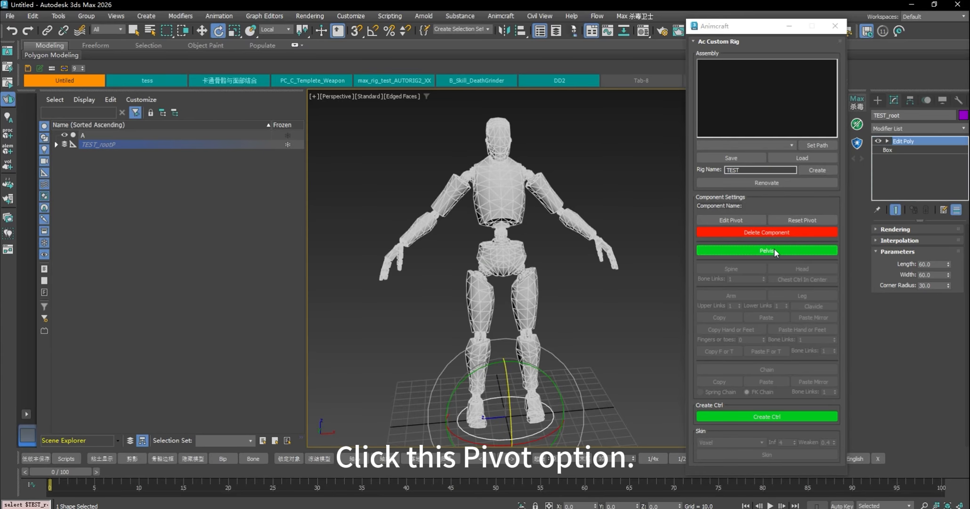
click(775, 250)
- Move the pelvis box straight down from the chest to the model's hips
alt+middle_drag(565, 307, 577, 201)
key(w)
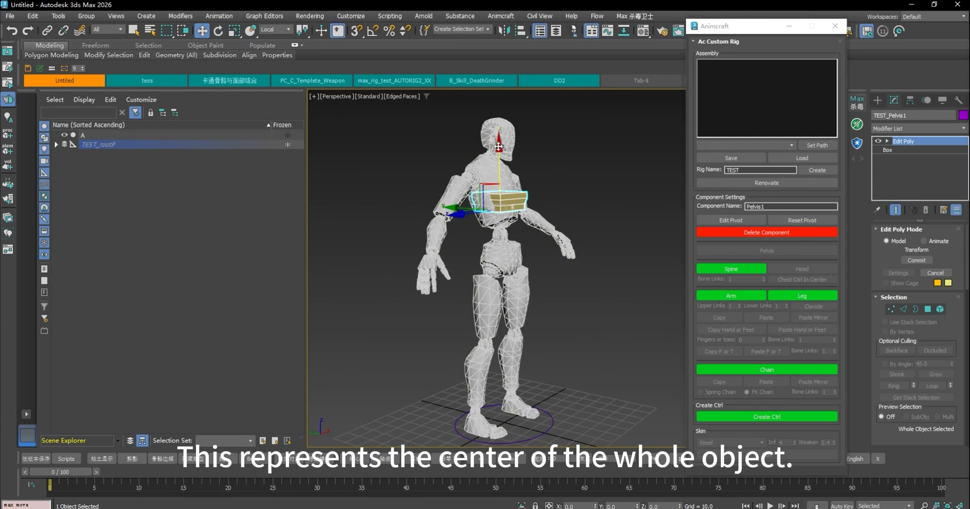
drag(498, 147, 499, 217)
scroll(546, 256, up, 8)
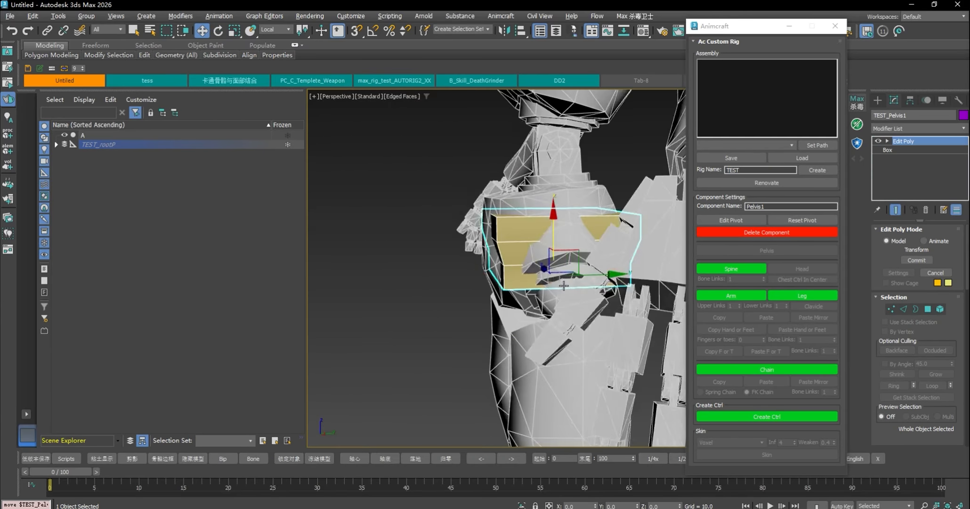
- Scale the pelvis box and reposition it vertically to fit the model's hip mesh in the front view
alt+middle_drag(564, 285, 577, 267)
key(f)
scroll(639, 201, up, 3)
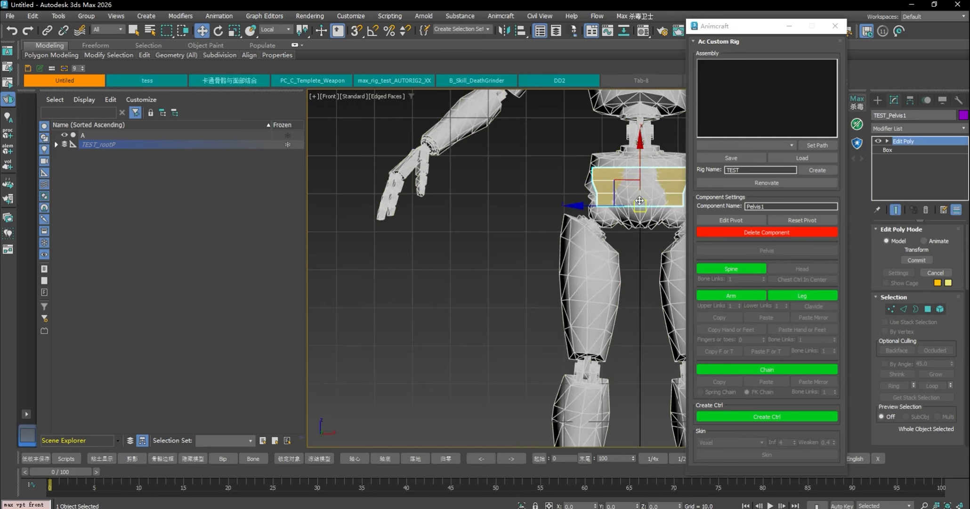
scroll(640, 200, up, 2)
middle_drag(639, 198, 477, 238)
key(r)
drag(478, 305, 482, 348)
key(w)
drag(477, 217, 478, 242)
key(r)
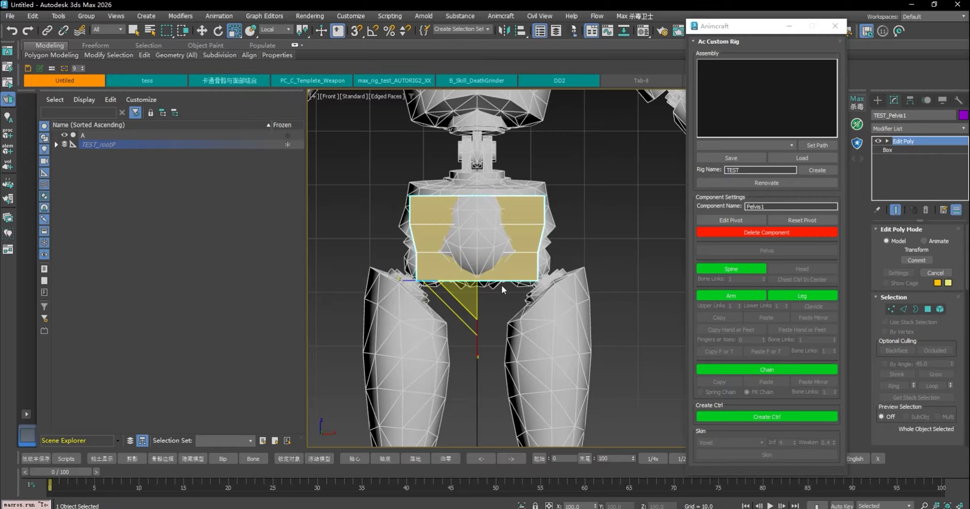
- Stretch the pelvis box along its vertical axis to about 114 percent and undo the extra adjustment
alt+middle_drag(502, 285, 542, 301)
drag(477, 215, 477, 209)
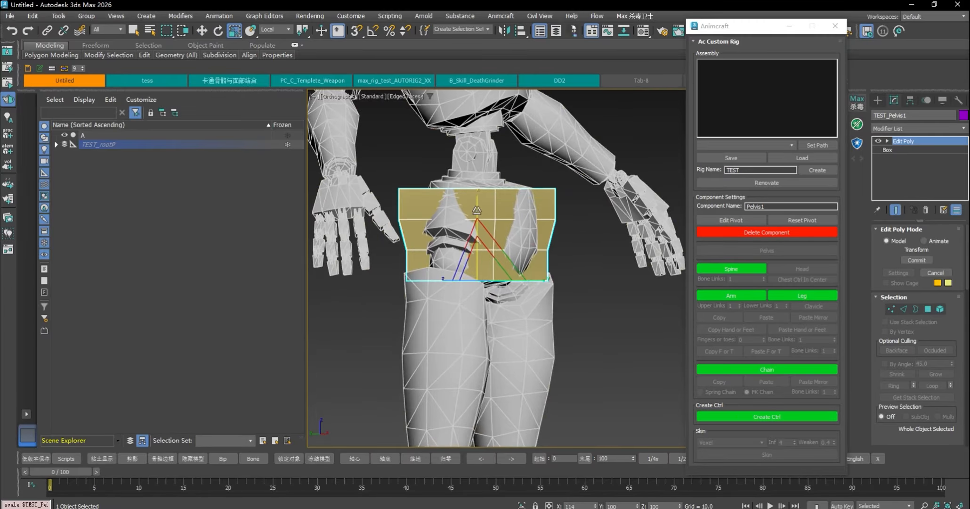
drag(479, 258, 478, 209)
key(ctrl+z)
key(r)
- Examine the colours of the pelvis box's front and back faces from several angles
alt+middle_drag(594, 252, 507, 254)
alt+middle_drag(575, 266, 417, 266)
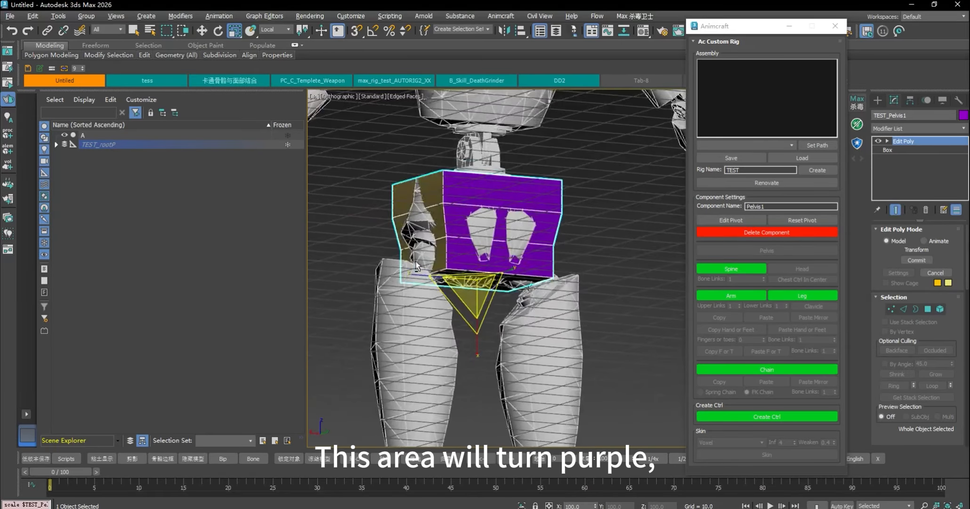
key(p)
alt+middle_drag(601, 241, 627, 263)
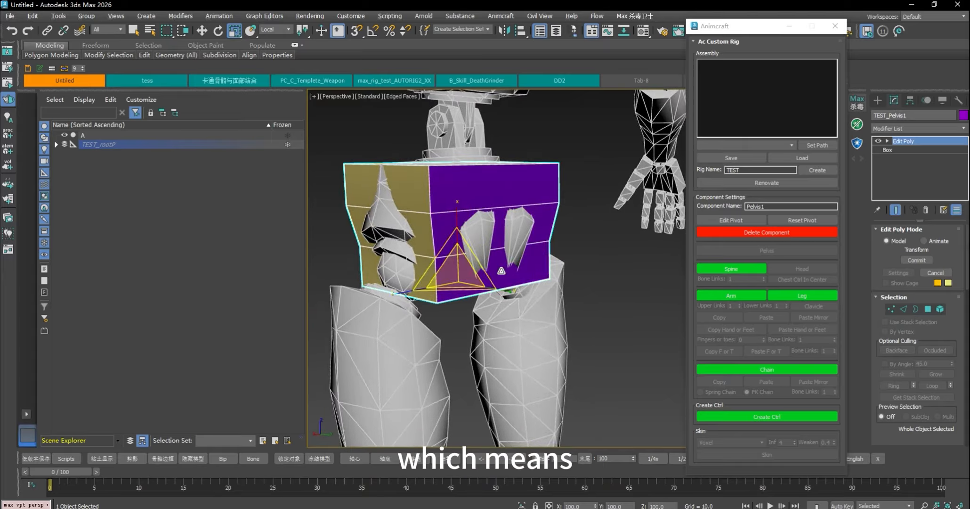
mouse_move(387, 220)
alt+middle_down()
mouse_move(509, 244)
mouse_move(401, 219)
alt+middle_up()
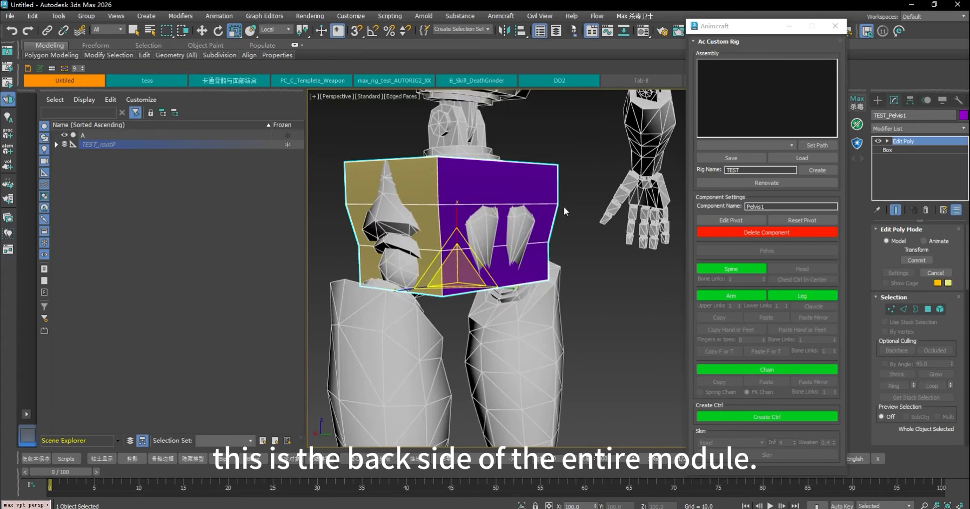
scroll(487, 245, down, 3)
alt+middle_drag(486, 244, 547, 266)
scroll(547, 266, down, 3)
- Select the pelvis box and the root circle in turn to compare which components each one can receive
click(593, 241)
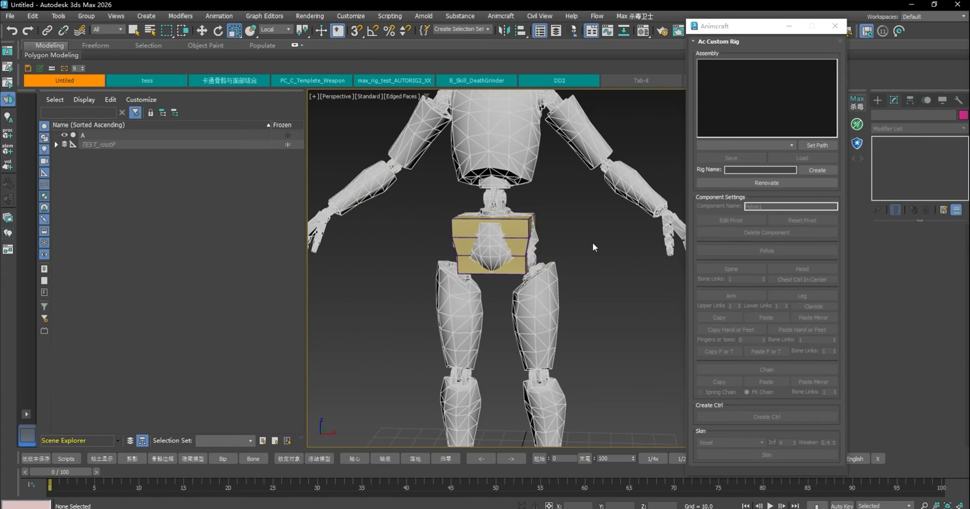
click(454, 226)
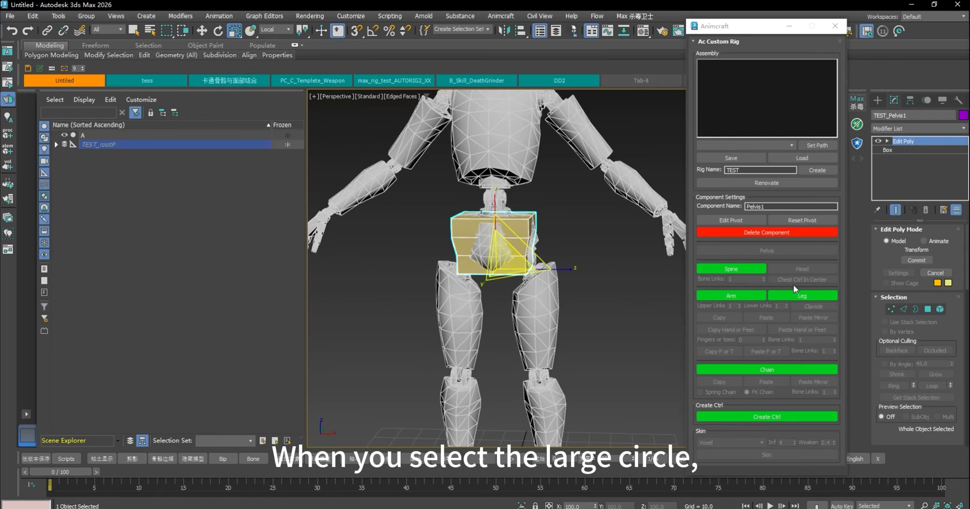
alt+middle_drag(613, 256, 589, 345)
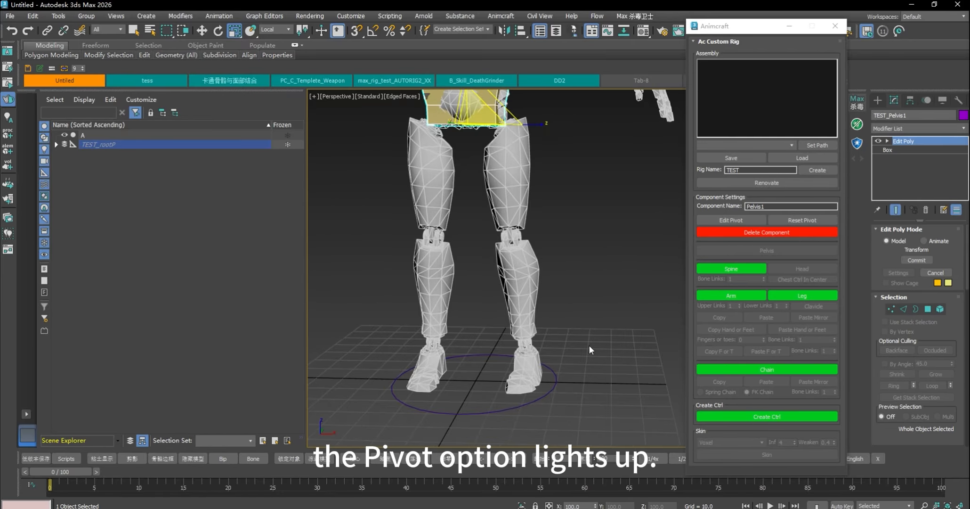
click(555, 377)
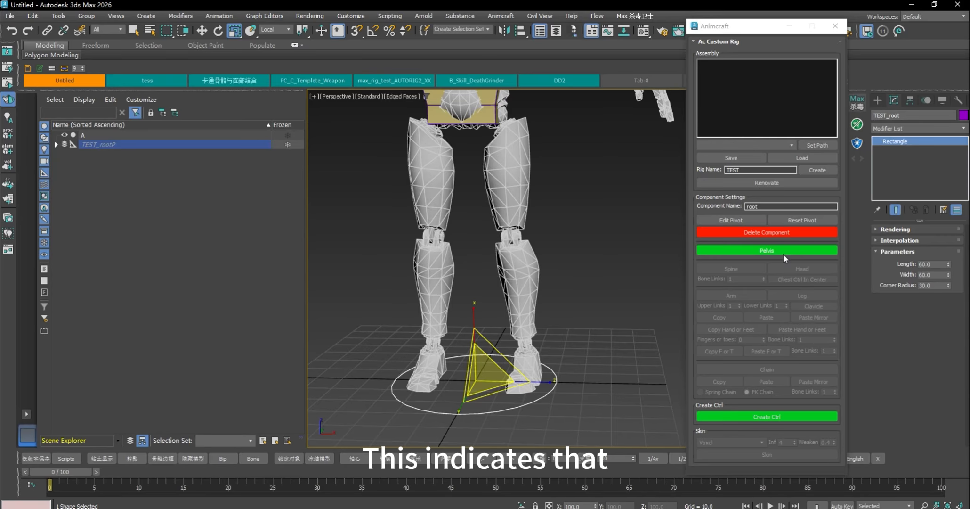
- Reselect the pelvis box and examine from several angles where a spine, limbs or chains could attach
scroll(571, 284, down, 3)
middle_drag(584, 280, 569, 312)
scroll(560, 312, down, 3)
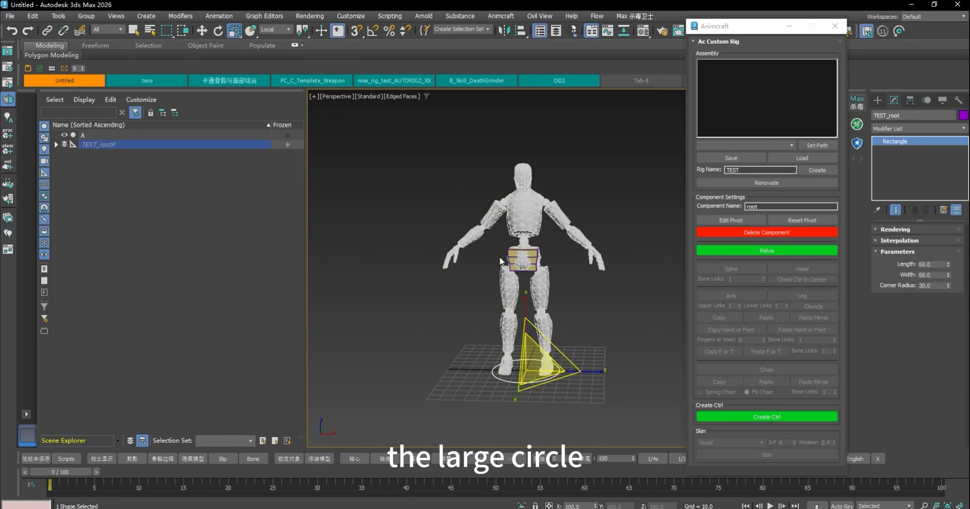
scroll(529, 258, up, 6)
click(538, 245)
alt+middle_drag(647, 257, 637, 281)
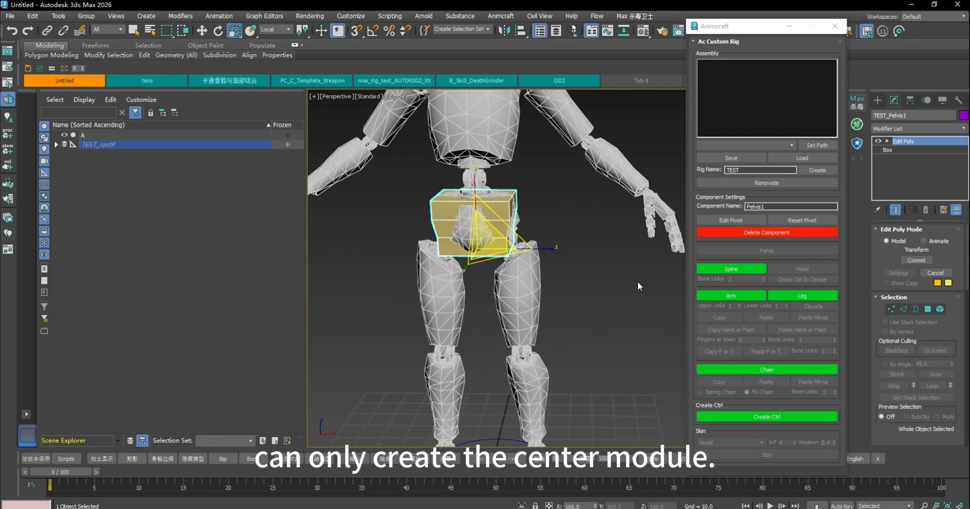
scroll(600, 251, up, 3)
alt+middle_drag(548, 178, 599, 238)
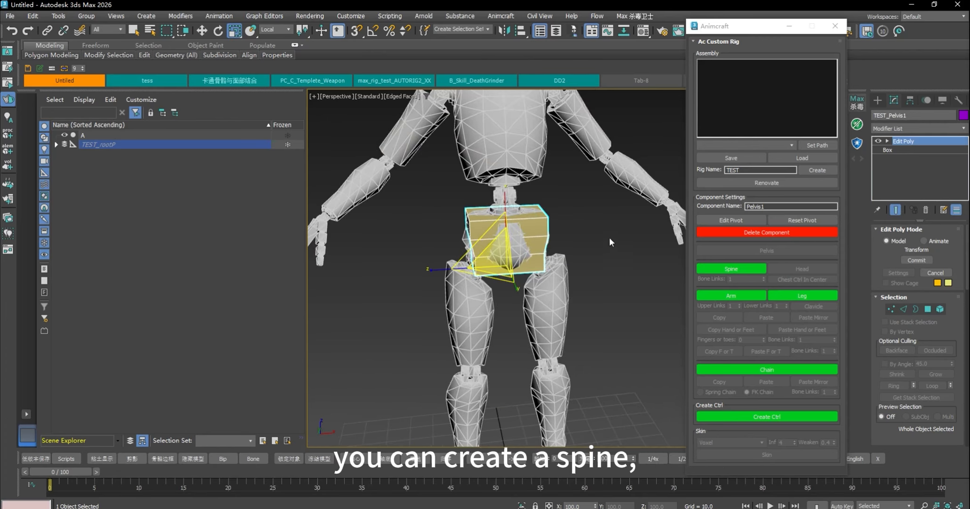
alt+middle_drag(610, 238, 574, 281)
middle_drag(564, 323, 542, 244)
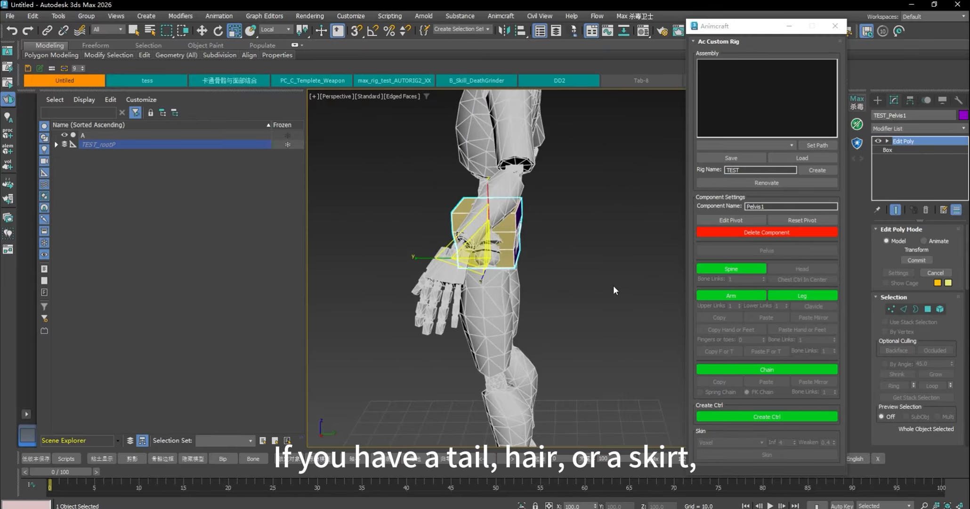
alt+middle_drag(613, 285, 521, 262)
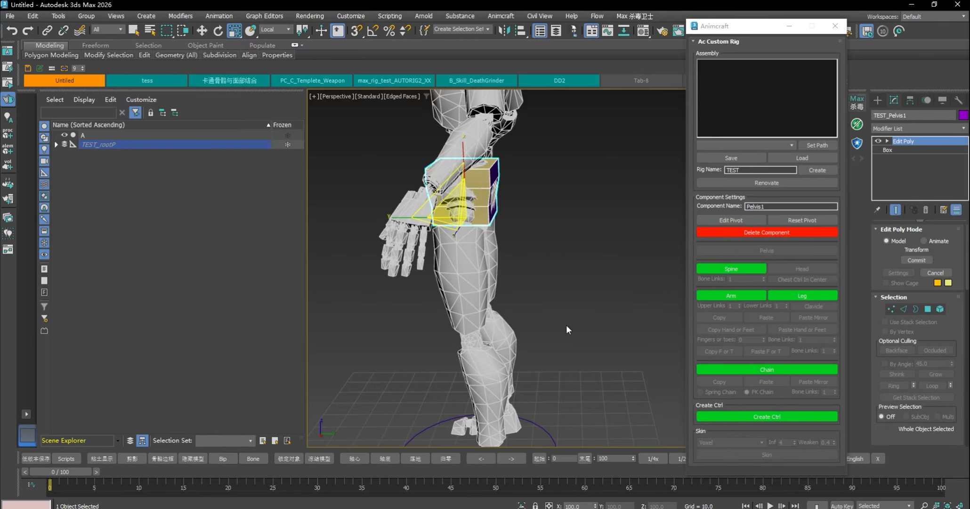
alt+middle_drag(566, 324, 577, 370)
scroll(559, 264, up, 4)
alt+middle_drag(578, 370, 504, 365)
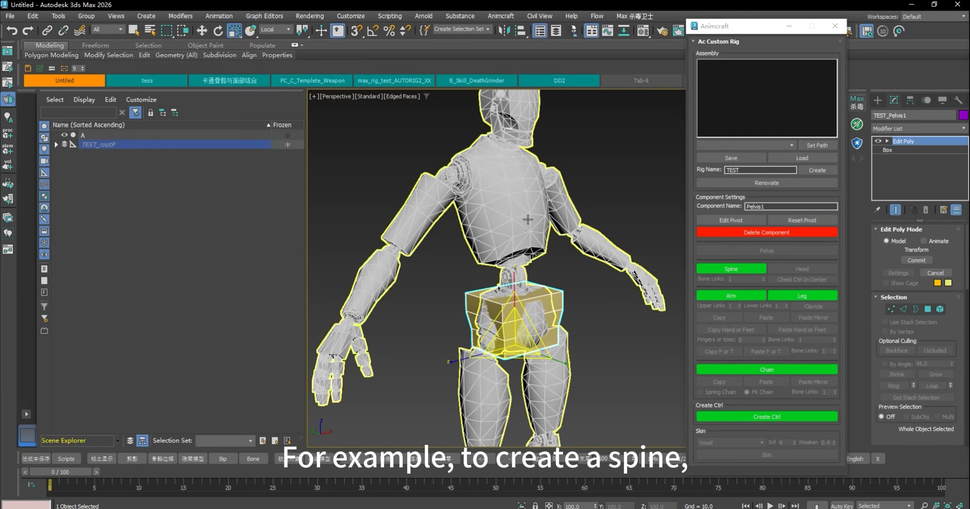
- Add a spine component to the pelvis and lower its large chest box onto the model's torso
alt+middle_drag(560, 241, 589, 247)
click(725, 269)
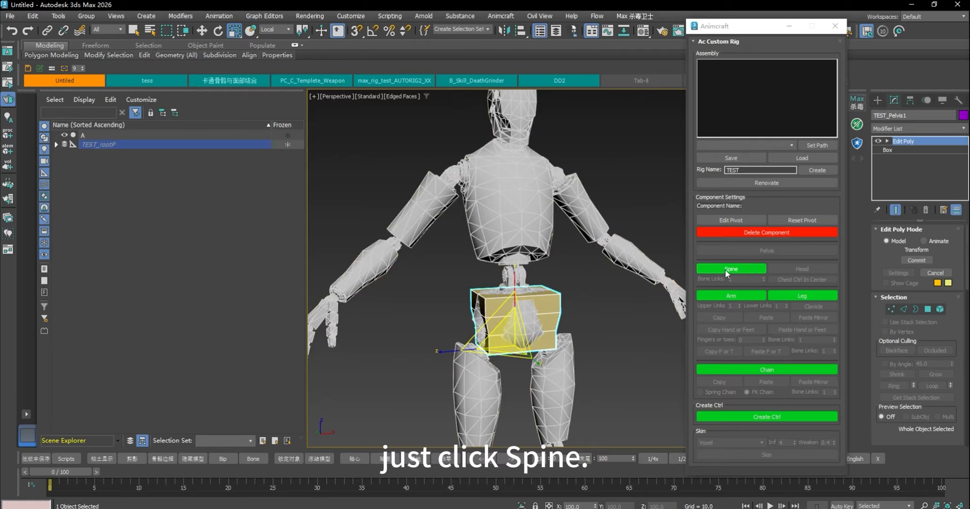
scroll(588, 170, down, 3)
alt+middle_drag(589, 169, 564, 237)
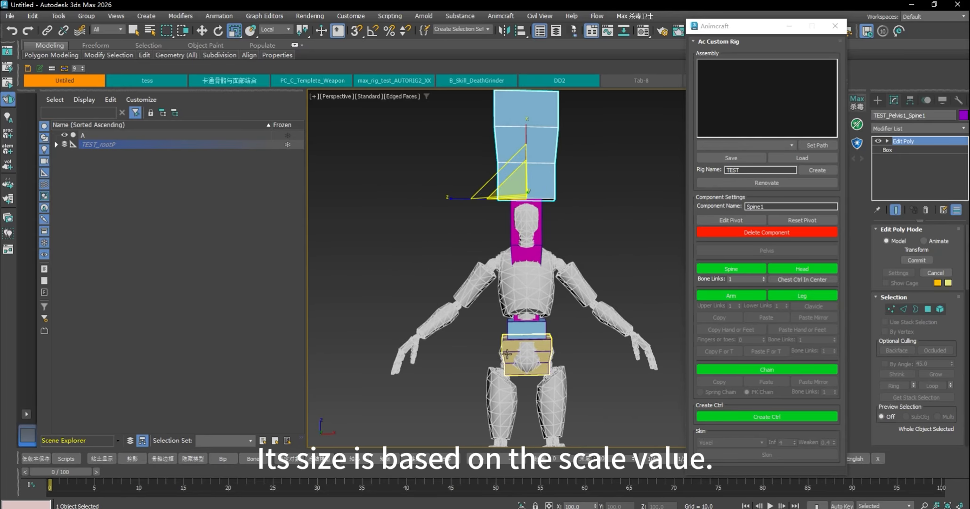
alt+middle_drag(597, 370, 596, 364)
key(w)
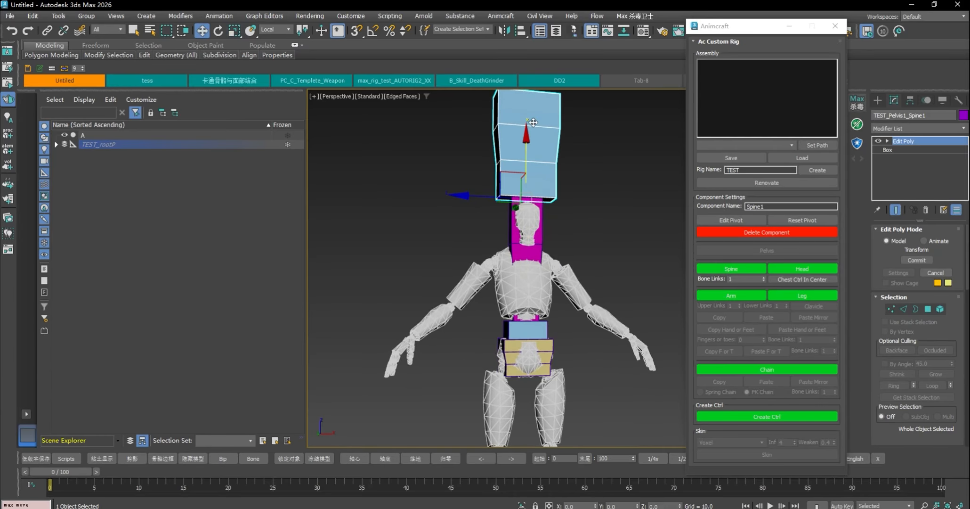
drag(529, 133, 528, 247)
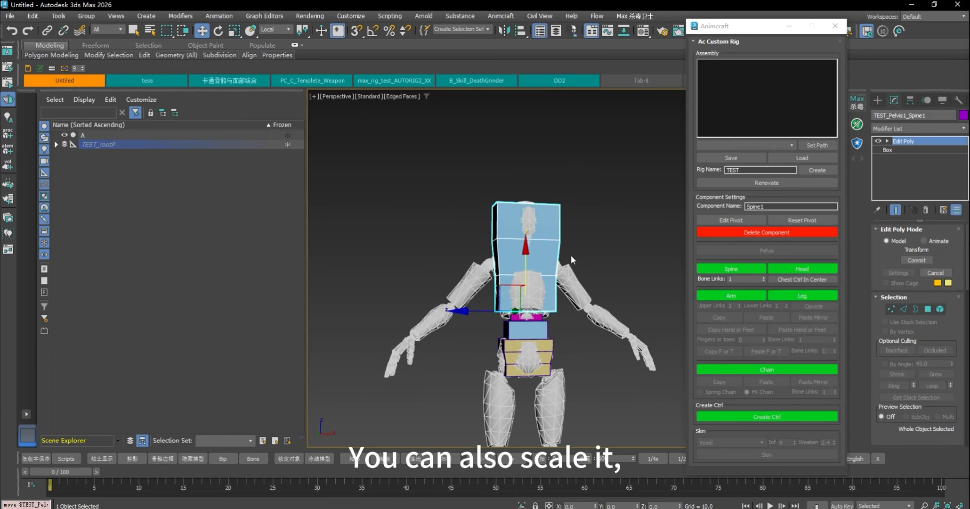
- Scale the chest box down along its vertical axis to about 52 percent
scroll(570, 256, up, 5)
key(r)
drag(547, 409, 550, 363)
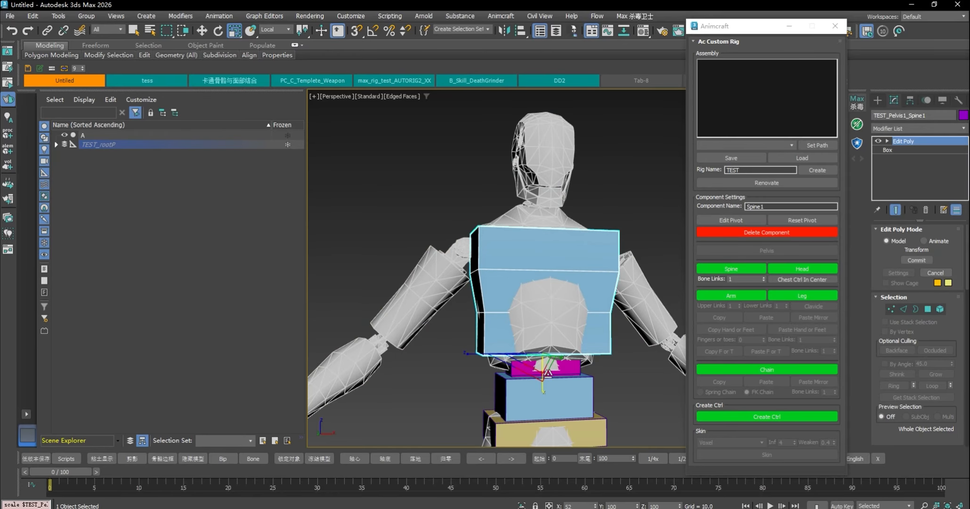
alt+middle_drag(549, 363, 538, 296)
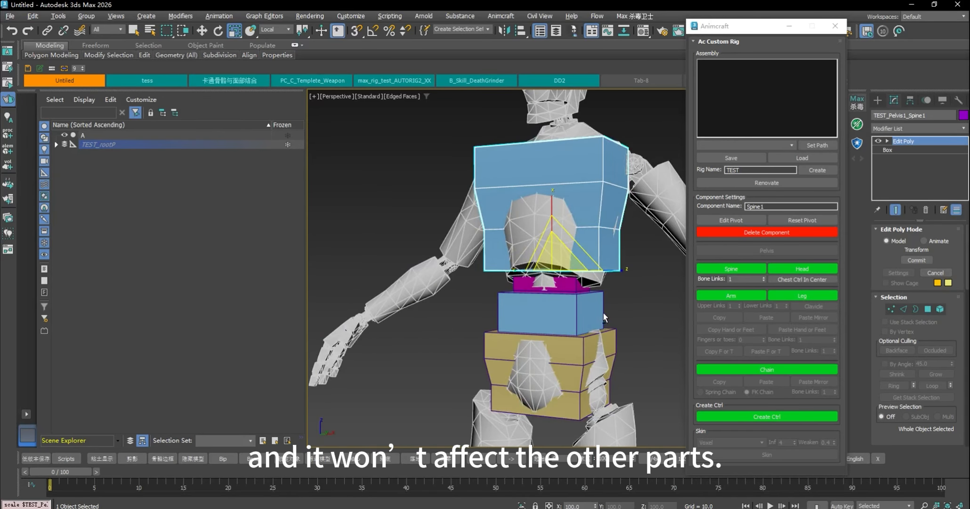
- Flatten the small blue spine box directly above the pelvis by scaling it down vertically
click(538, 295)
scroll(538, 296, up, 4)
drag(526, 277, 514, 337)
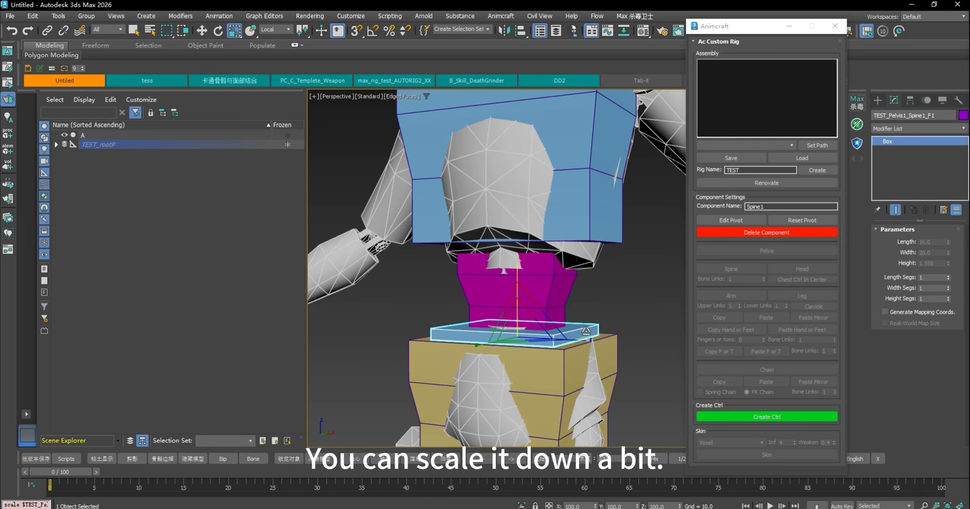
- Move the chest box slightly down to line it up with the model's rib cage
scroll(628, 281, down, 5)
click(554, 199)
key(w)
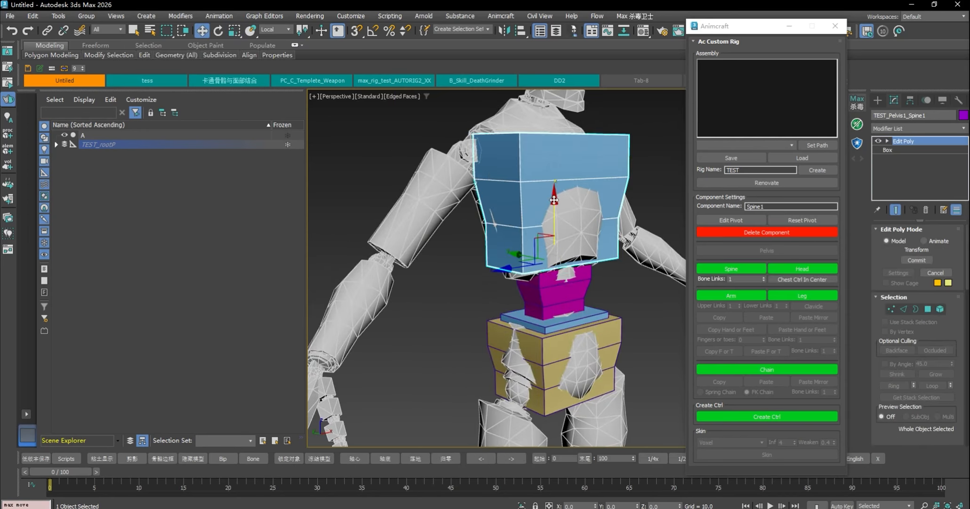
drag(554, 200, 554, 210)
alt+middle_drag(555, 210, 628, 231)
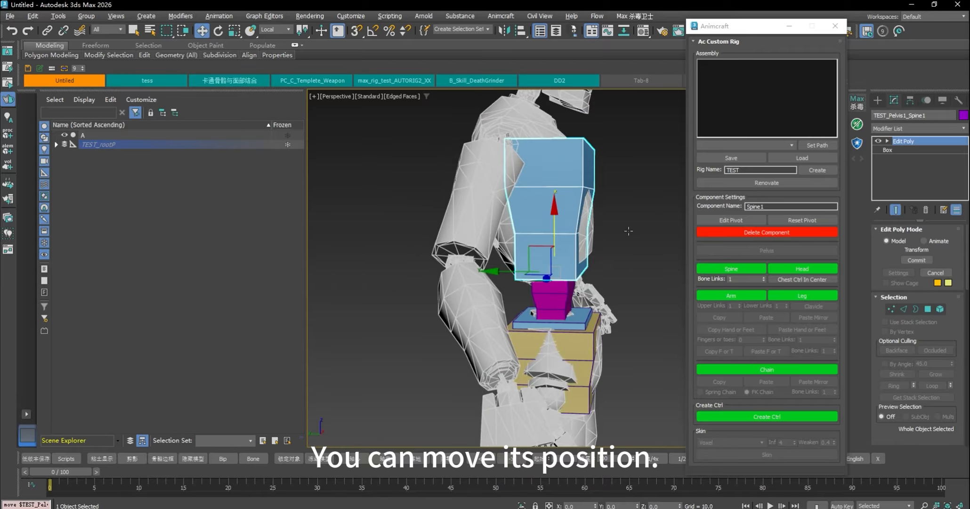
drag(555, 210, 555, 220)
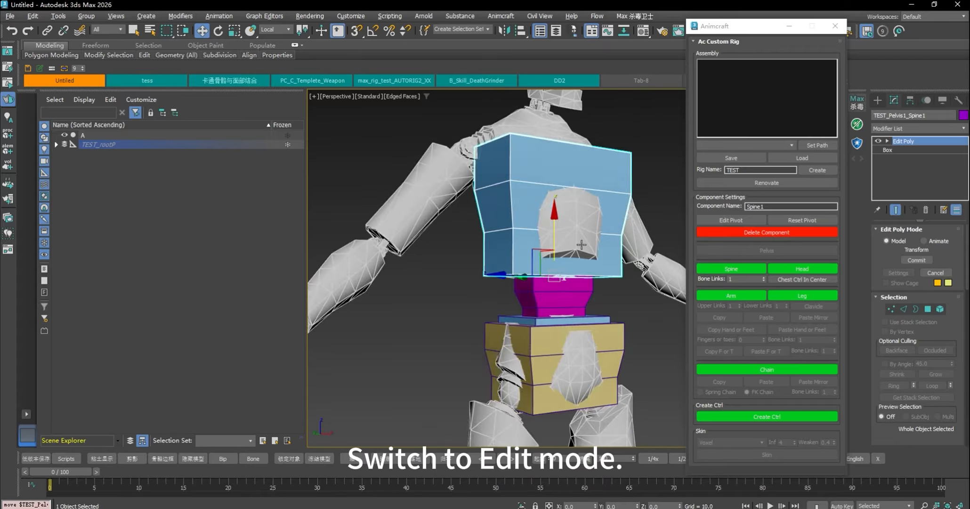
- Turn on pivot editing for the chest box and adjust its pivot along the front-to-back axis
alt+middle_drag(581, 245, 611, 271)
click(730, 220)
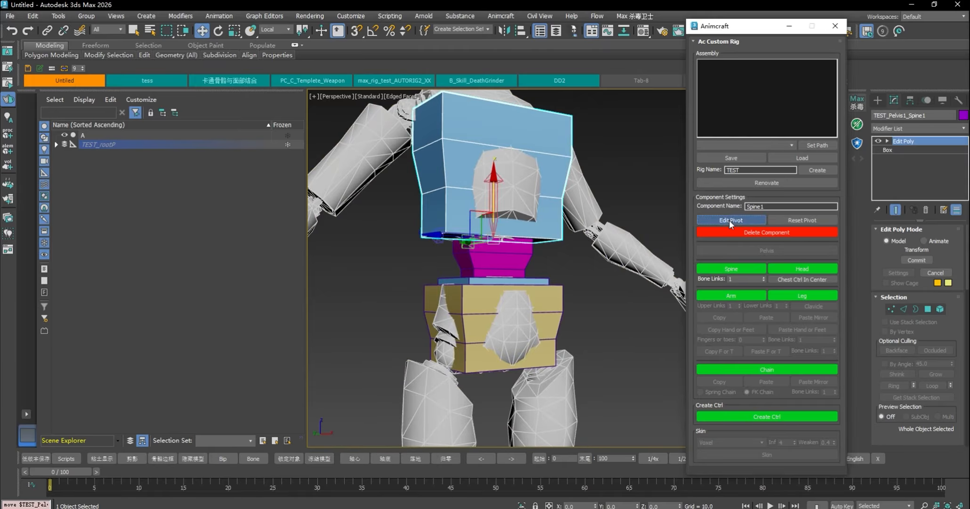
alt+middle_drag(518, 263, 460, 242)
drag(461, 243, 434, 235)
alt+middle_drag(512, 250, 556, 252)
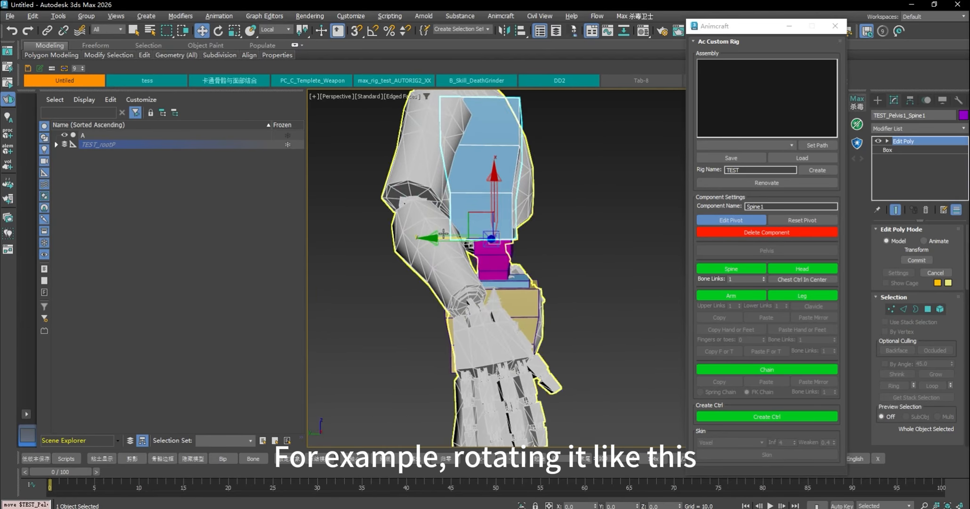
mouse_move(432, 238)
mouse_down()
mouse_move(450, 239)
mouse_move(433, 239)
mouse_up()
alt+middle_drag(572, 259, 522, 266)
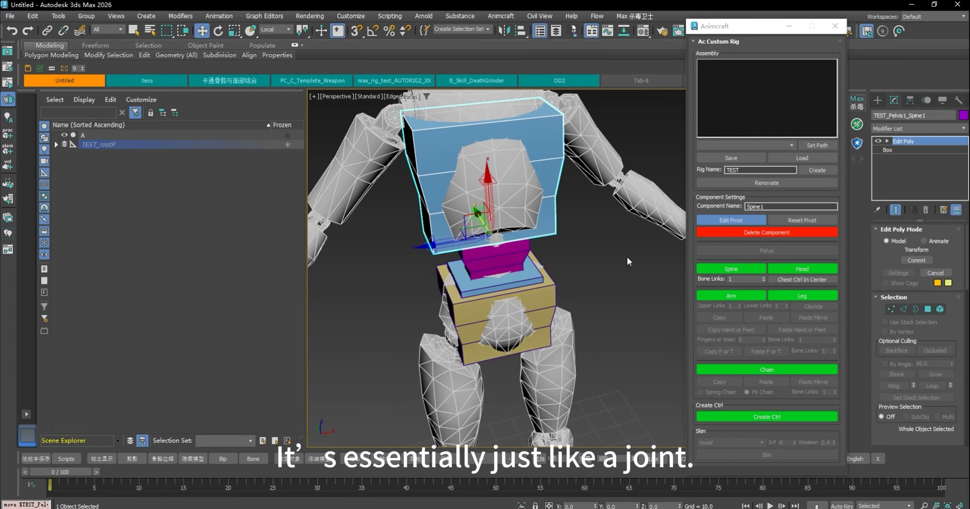
- Undo the last edit and scale the chest box slightly along its sideways axis
scroll(551, 206, up, 3)
scroll(551, 202, down, 5)
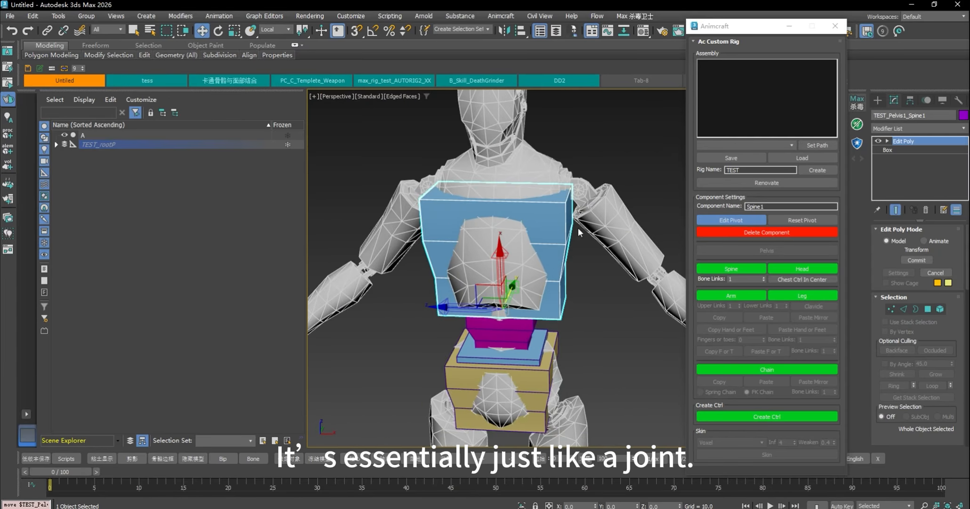
key(r)
key(ctrl+z)
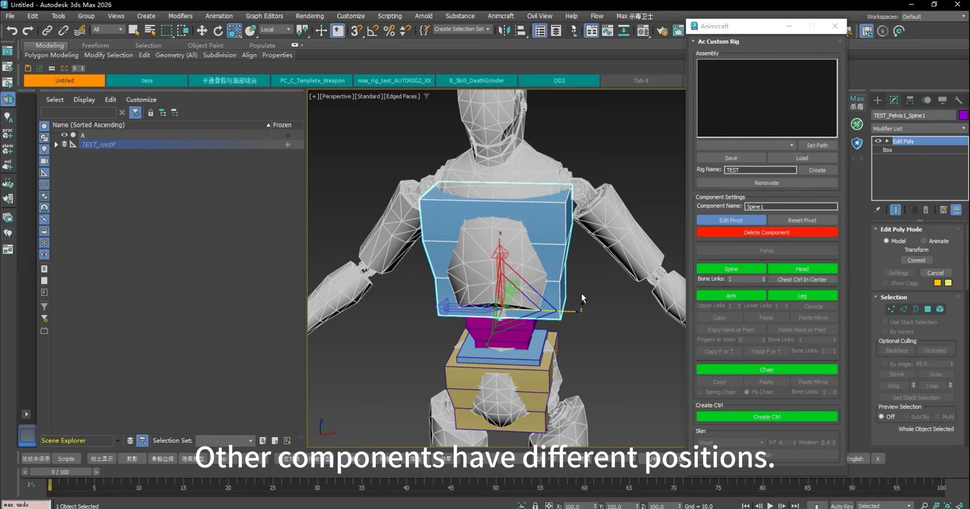
drag(575, 312, 583, 309)
- Leave pivot editing and shift the chest box slightly along its front-to-back axis
key(w)
alt+middle_drag(584, 308, 557, 309)
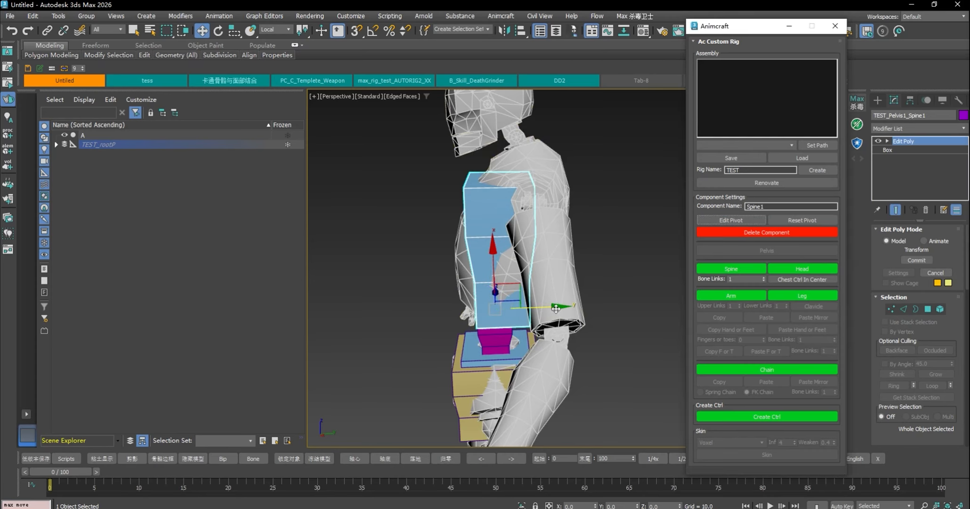
drag(556, 308, 559, 306)
alt+middle_drag(489, 306, 594, 279)
drag(458, 267, 461, 260)
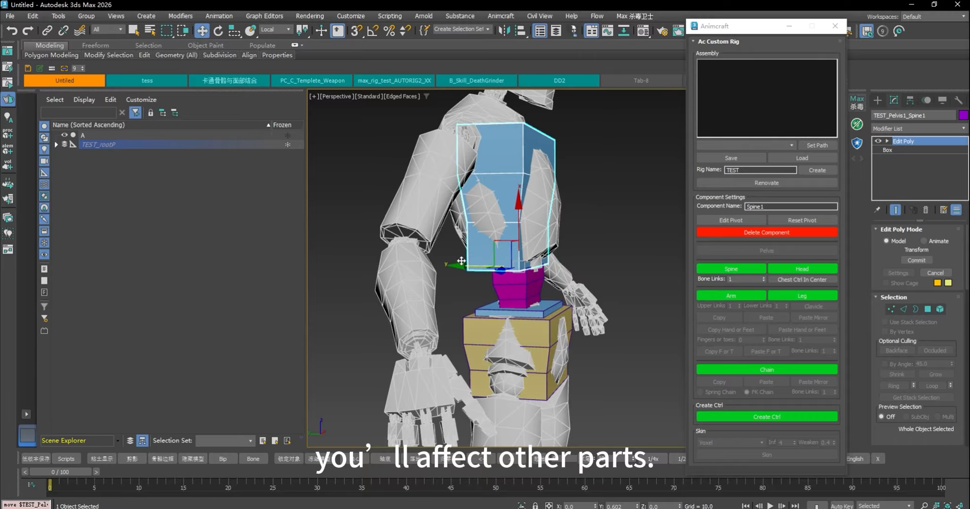
- Try moving the chest box on its own with pivot editing on, and undo the move
click(743, 219)
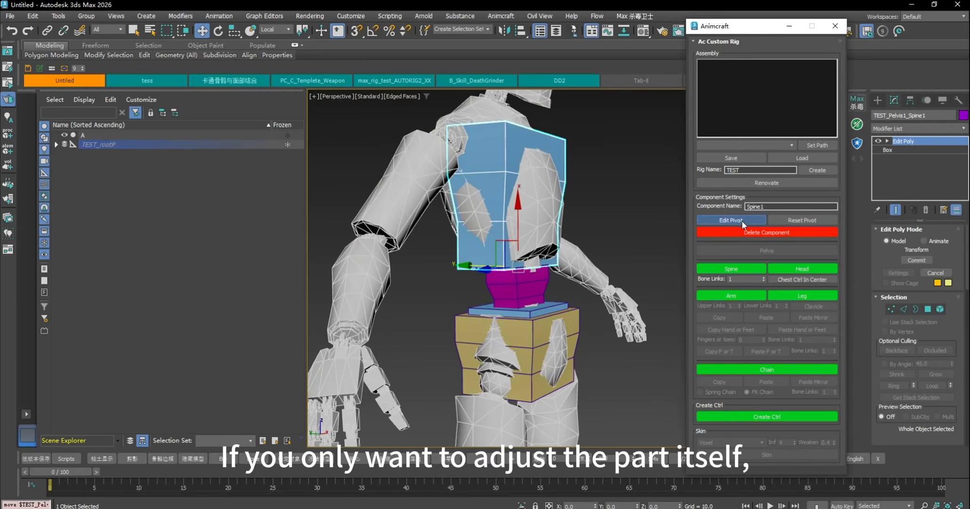
drag(499, 244, 539, 175)
key(ctrl+z)
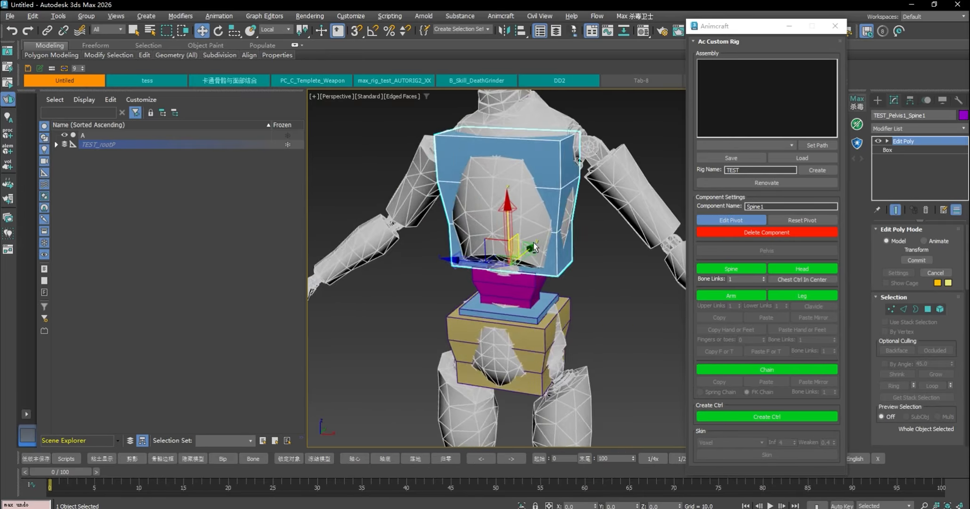
alt+middle_drag(534, 247, 621, 271)
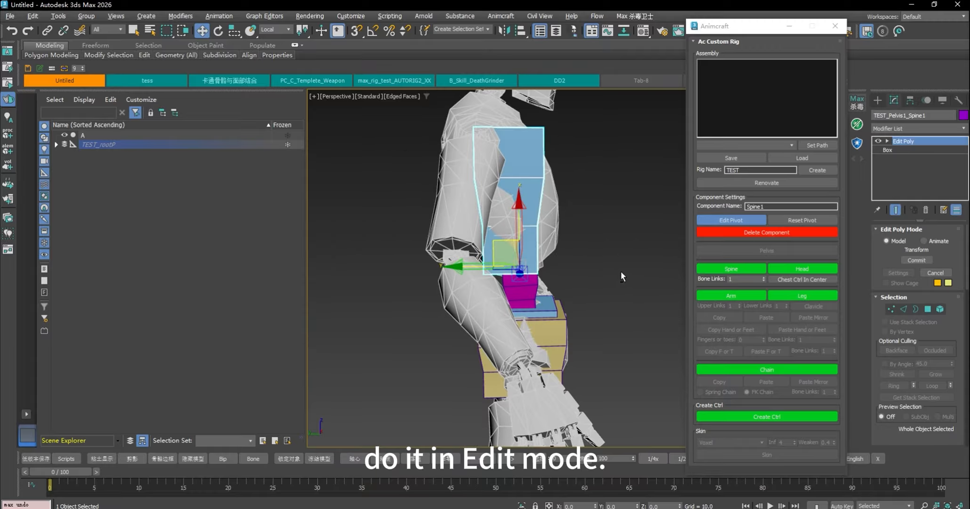
alt+middle_drag(500, 237, 650, 213)
- Scale the chest box to about 104 percent vertically and make it deeper, and adjust its front-to-back position with pivot editing
key(r)
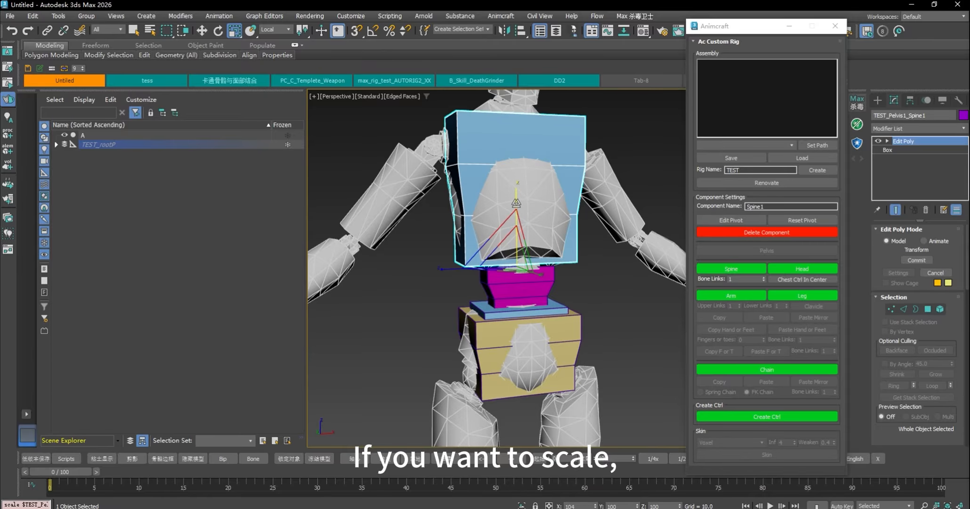
alt+middle_drag(516, 203, 452, 265)
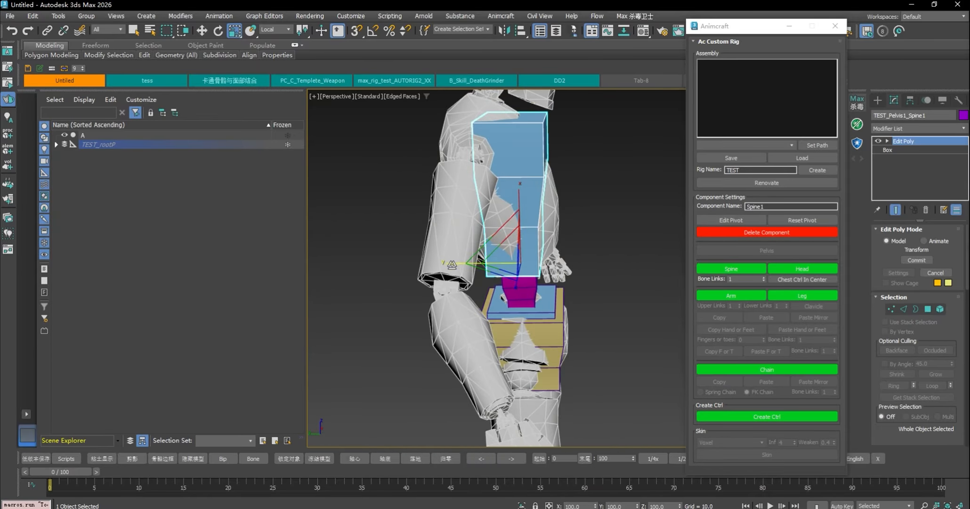
click(748, 221)
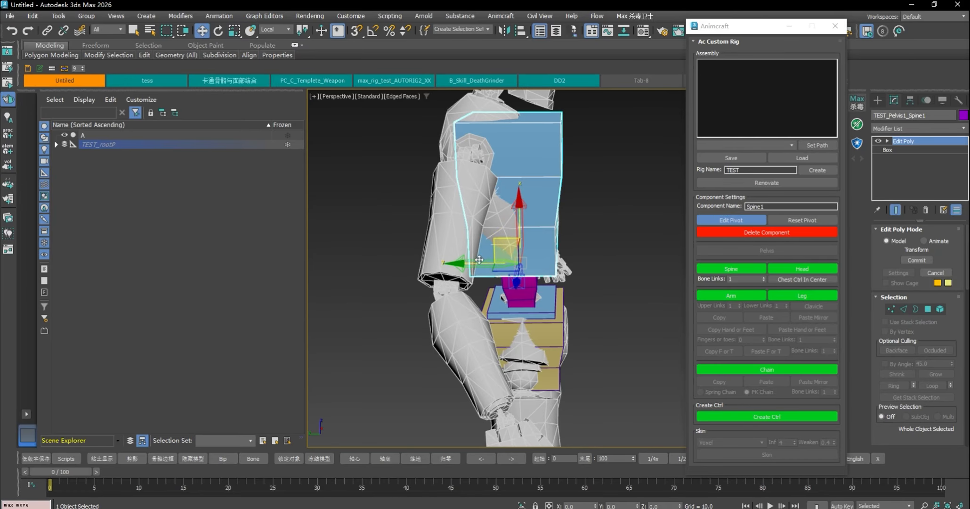
alt+middle_drag(457, 264, 499, 230)
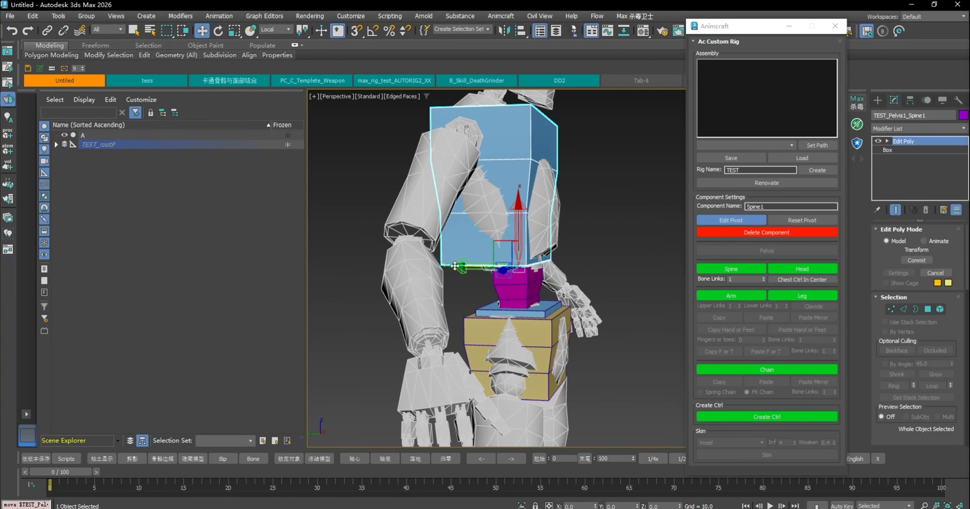
alt+middle_drag(462, 266, 617, 320)
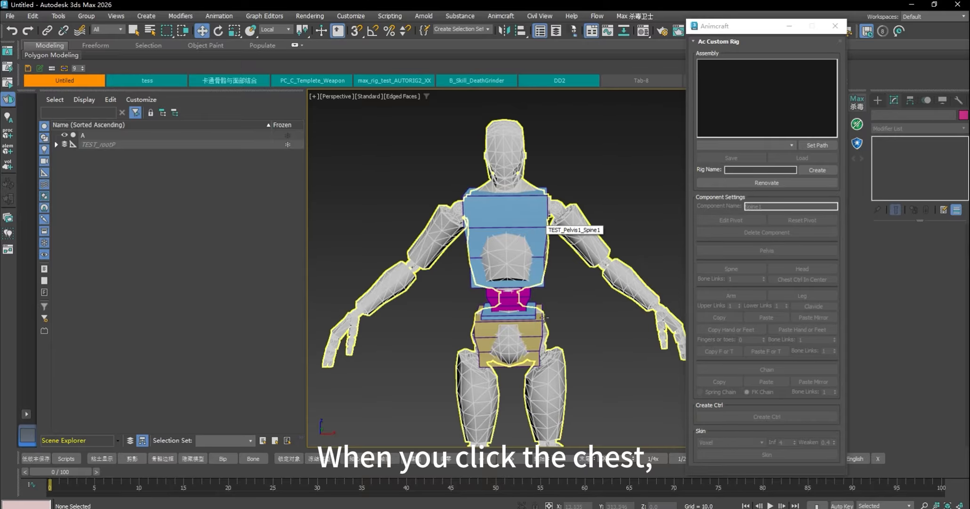
- Select the chest box and the pelvis box in turn to check each part's component name
click(538, 231)
scroll(570, 292, up, 4)
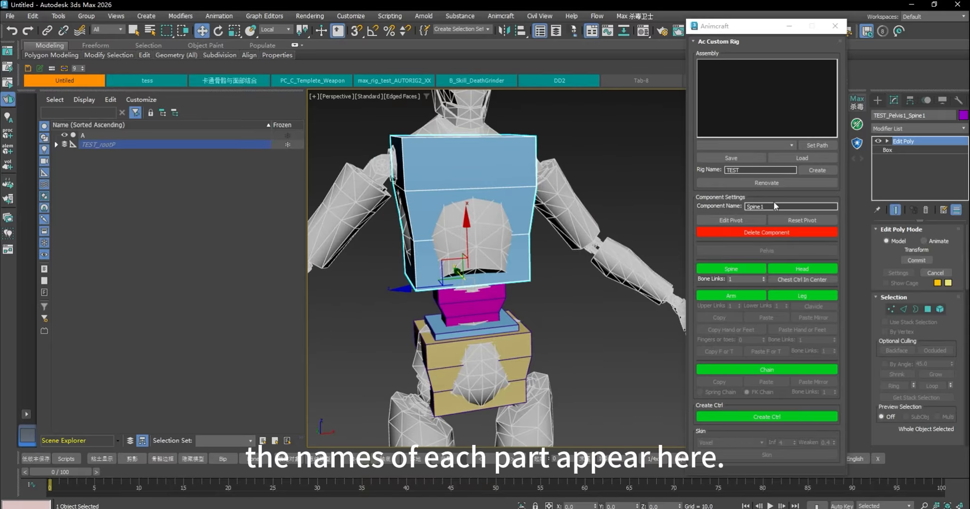
click(518, 351)
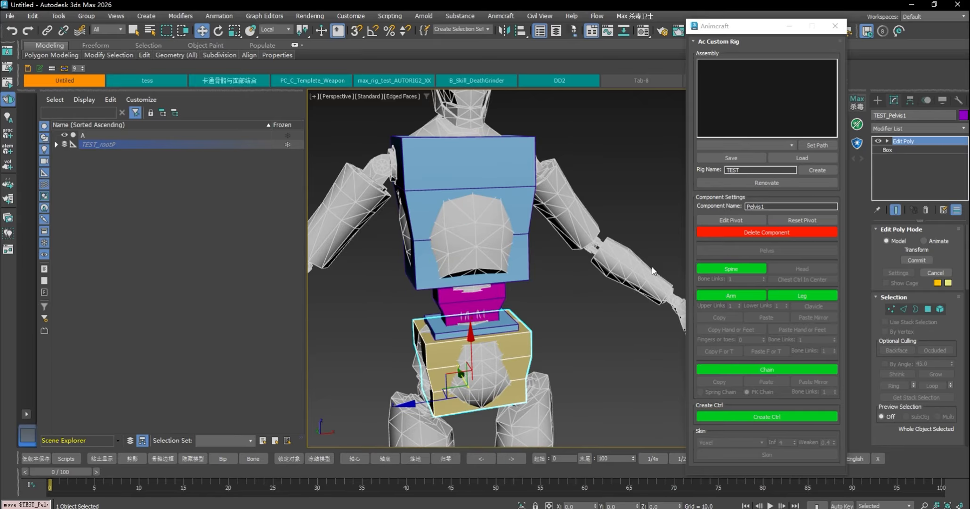
click(524, 190)
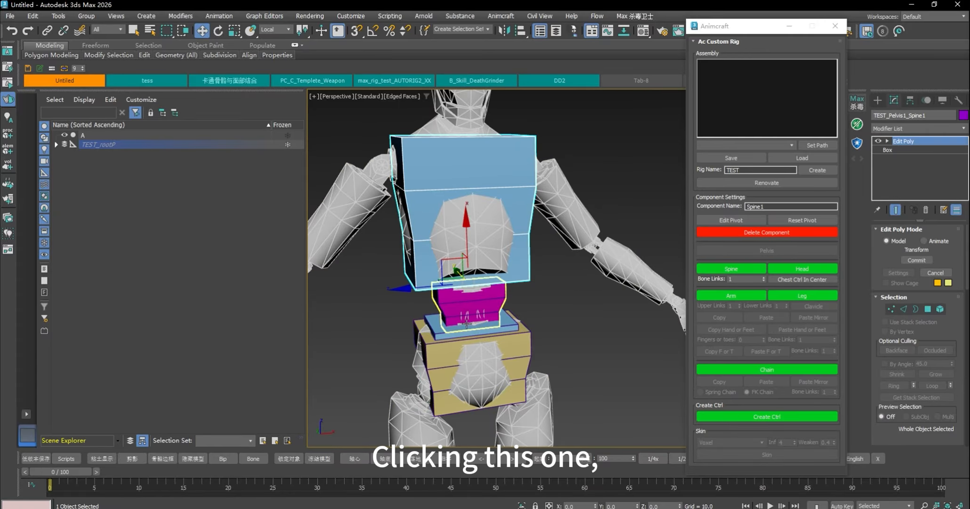
alt+middle_drag(650, 160, 669, 231)
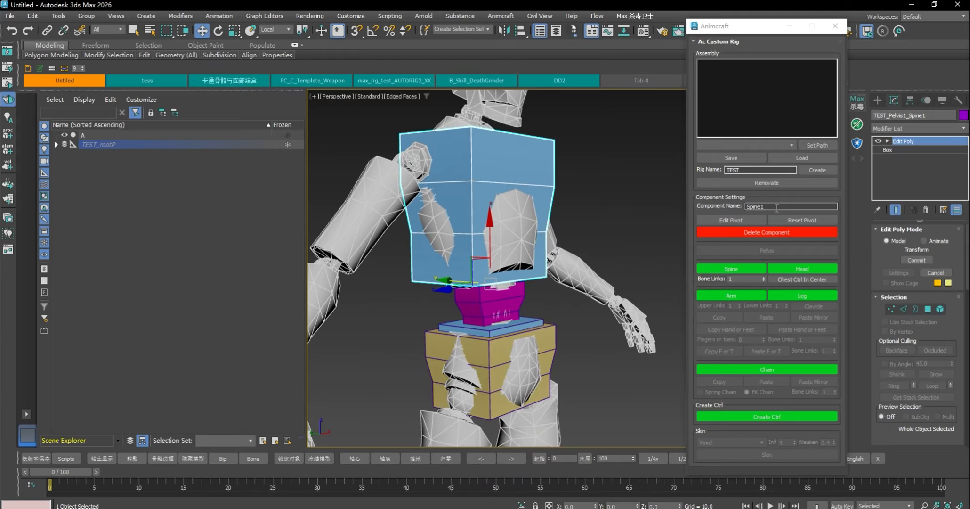
- Compare the component names of the pelvis box and the chest box
click(546, 345)
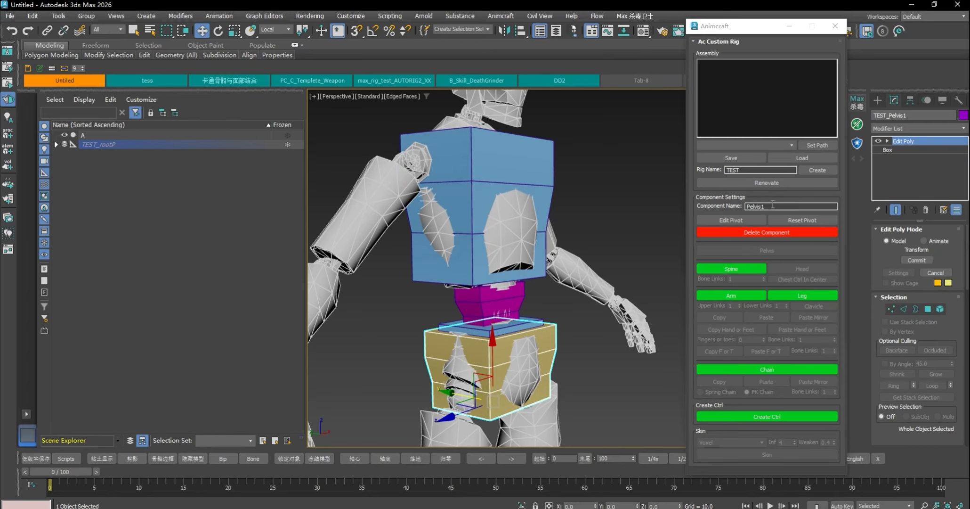
click(549, 175)
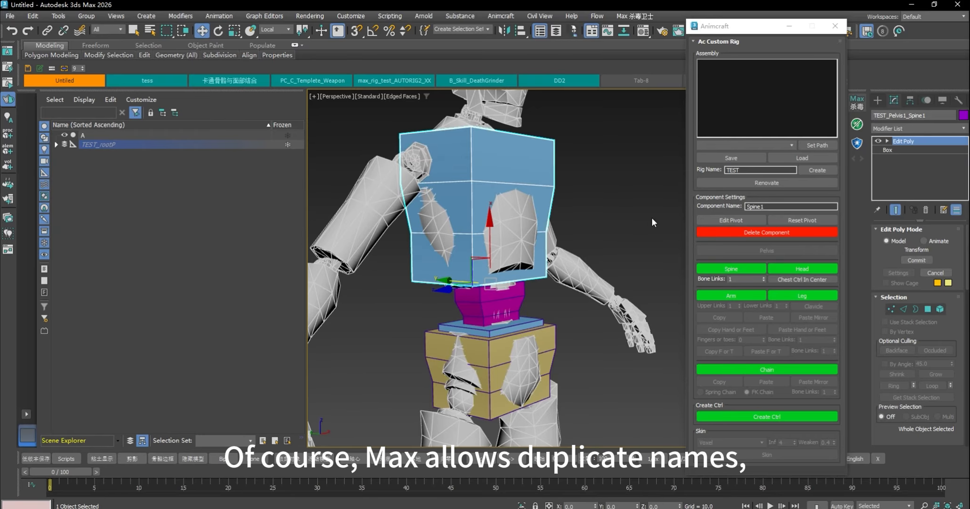
alt+middle_drag(634, 216, 575, 212)
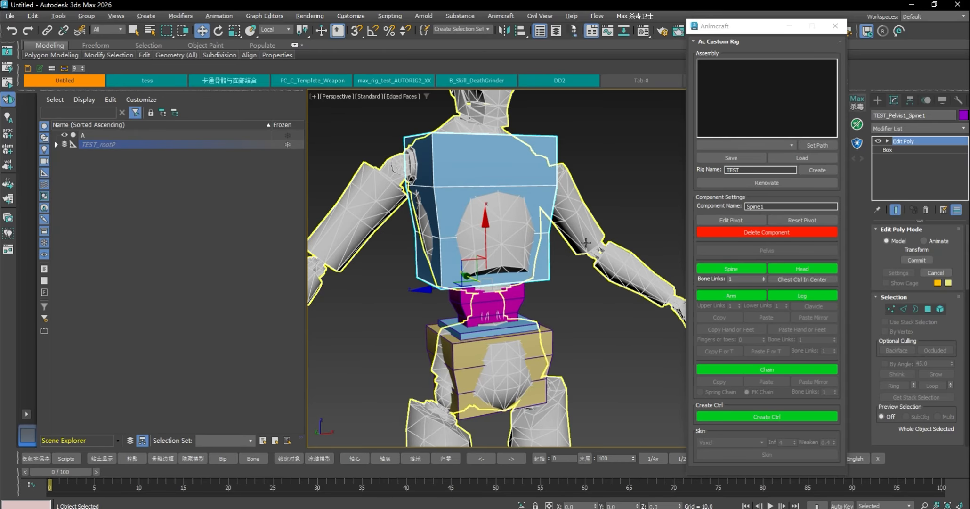
mouse_move(617, 264)
alt+middle_down()
mouse_move(567, 280)
mouse_move(609, 283)
mouse_move(620, 266)
alt+middle_up()
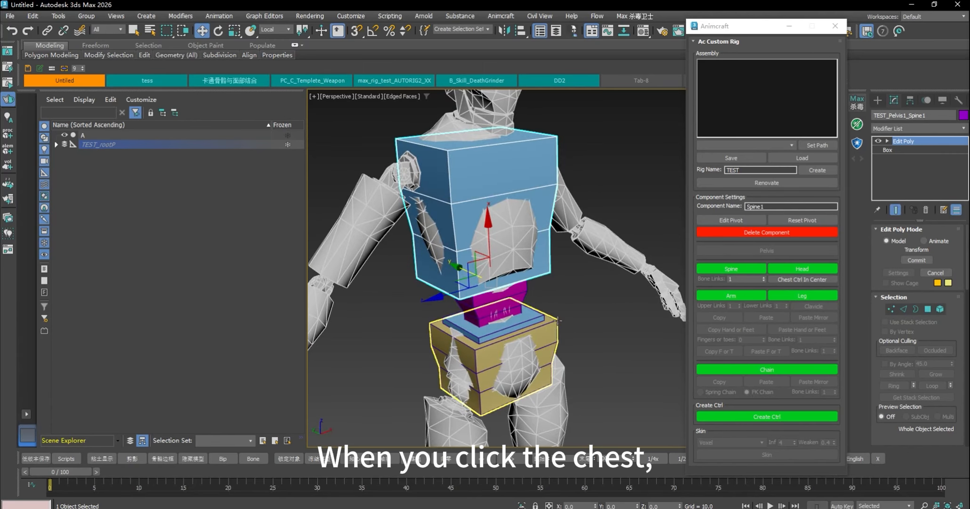
- Compare which component options are available for the pelvis box and for the chest box
click(547, 347)
click(550, 145)
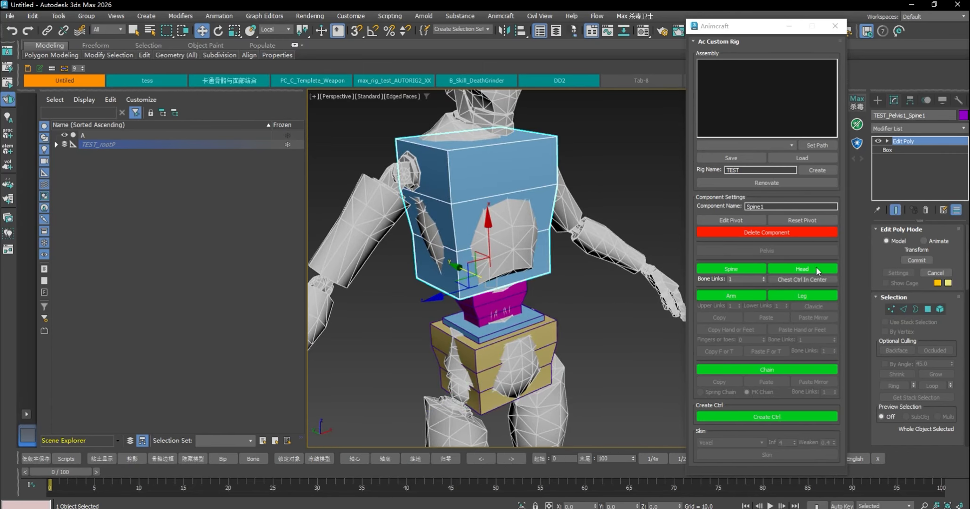
alt+middle_drag(601, 189, 638, 261)
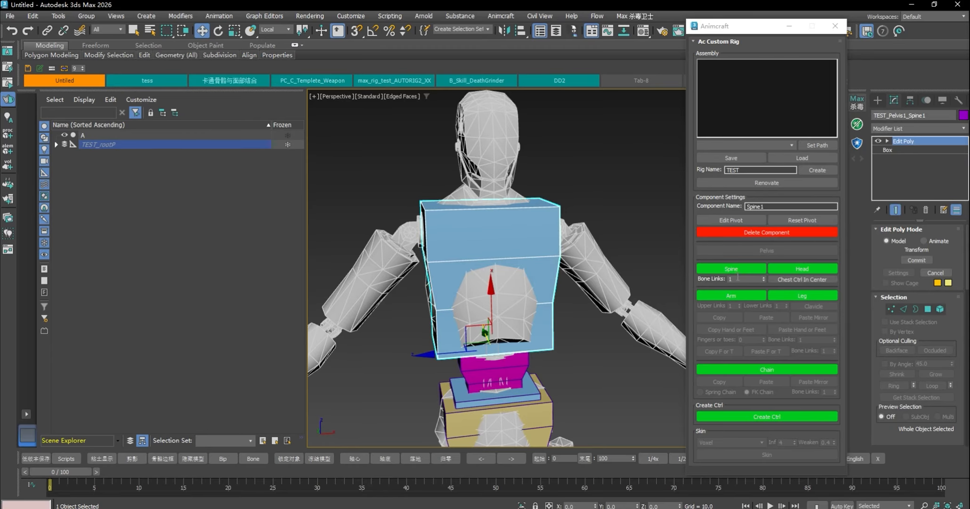
middle_drag(609, 360, 603, 309)
click(531, 377)
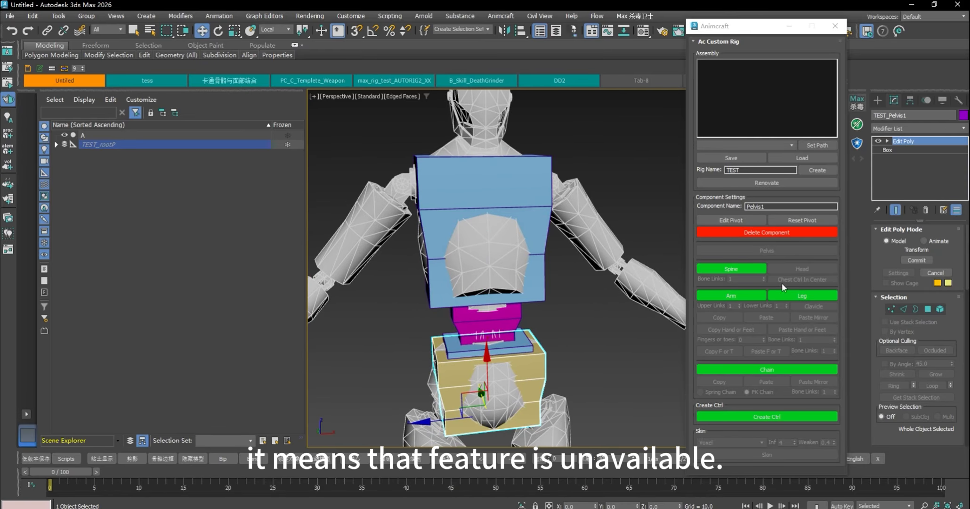
click(551, 171)
alt+middle_drag(570, 279, 761, 278)
scroll(502, 302, up, 3)
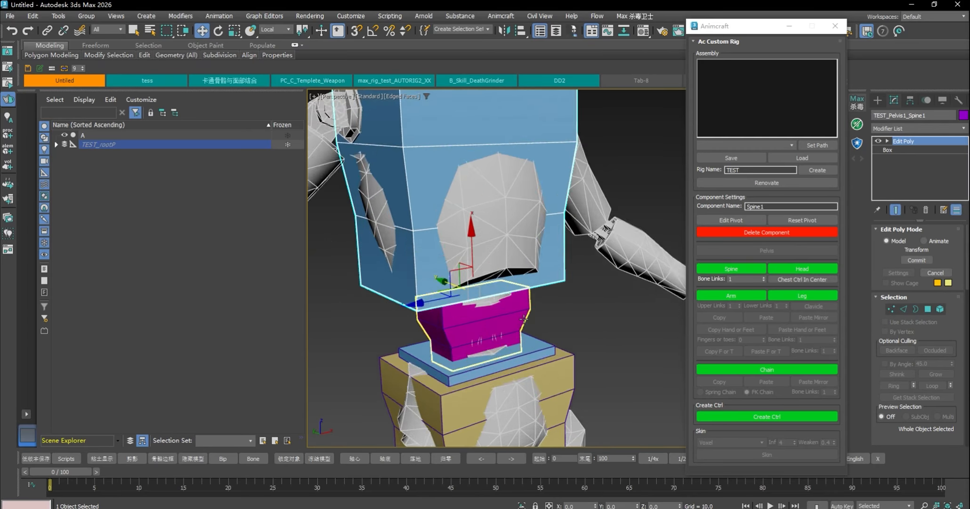
- Raise the number of bone links of the Spine1 component to 3 and examine the waist segments
alt+middle_drag(659, 320, 546, 269)
scroll(585, 272, down, 3)
click(543, 257)
scroll(584, 266, up, 3)
click(555, 179)
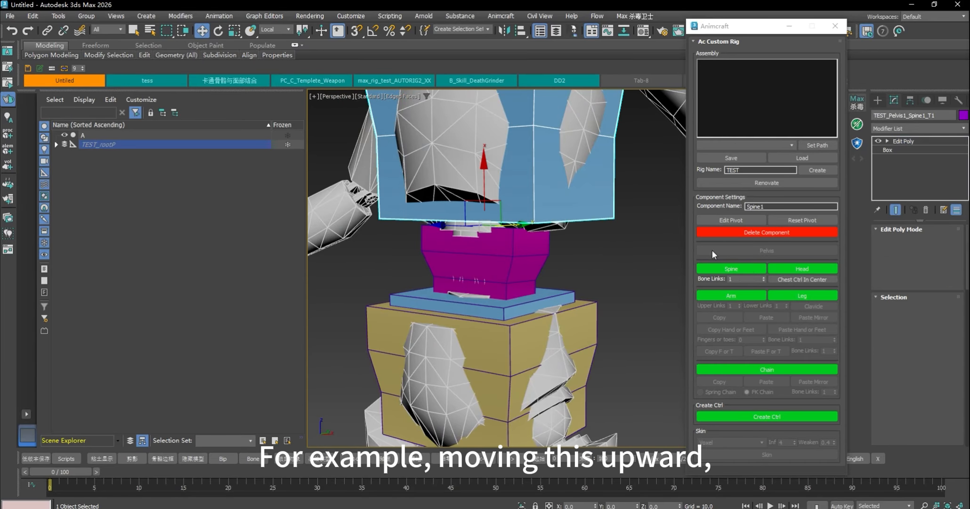
click(764, 277)
click(764, 277)
scroll(497, 268, up, 2)
alt+middle_drag(496, 267, 610, 276)
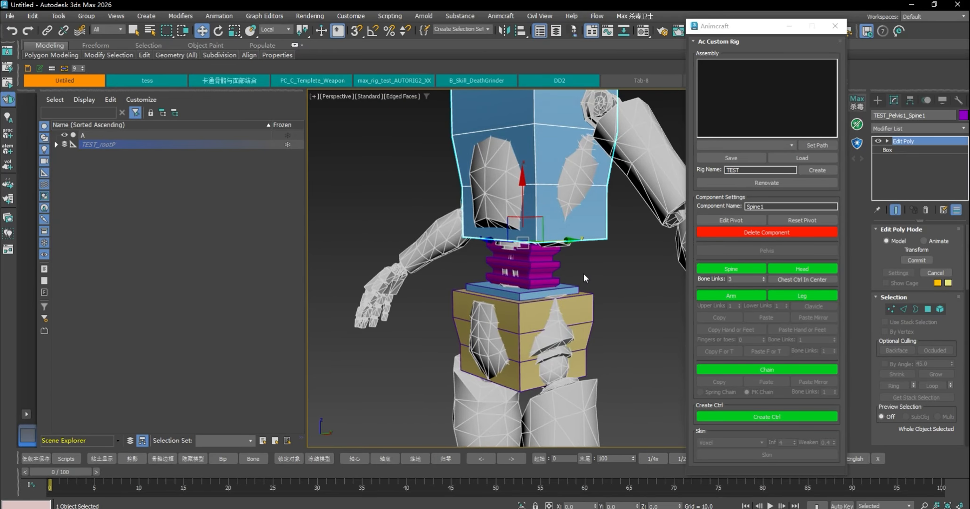
- Increase the bone links of the Spine1 component to the maximum of 8
click(763, 276)
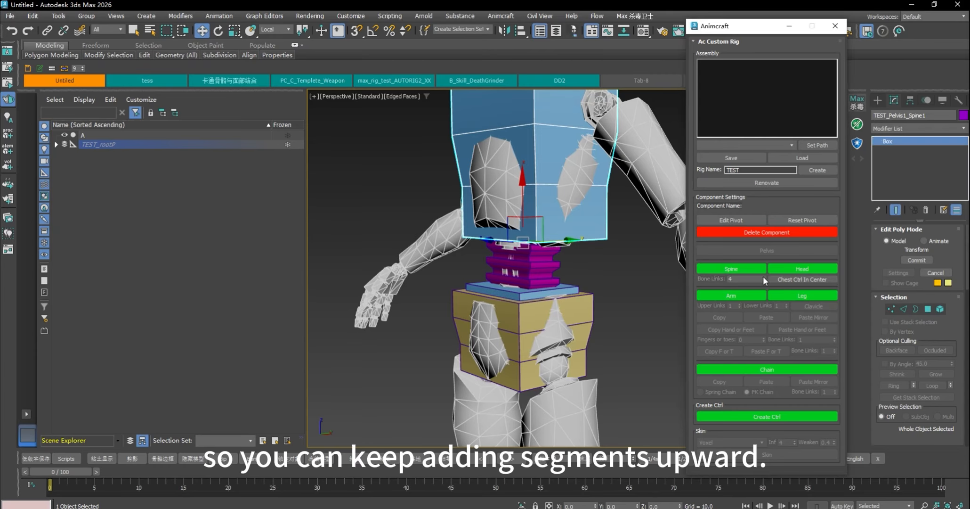
click(763, 276)
click(764, 276)
click(764, 276)
click(763, 276)
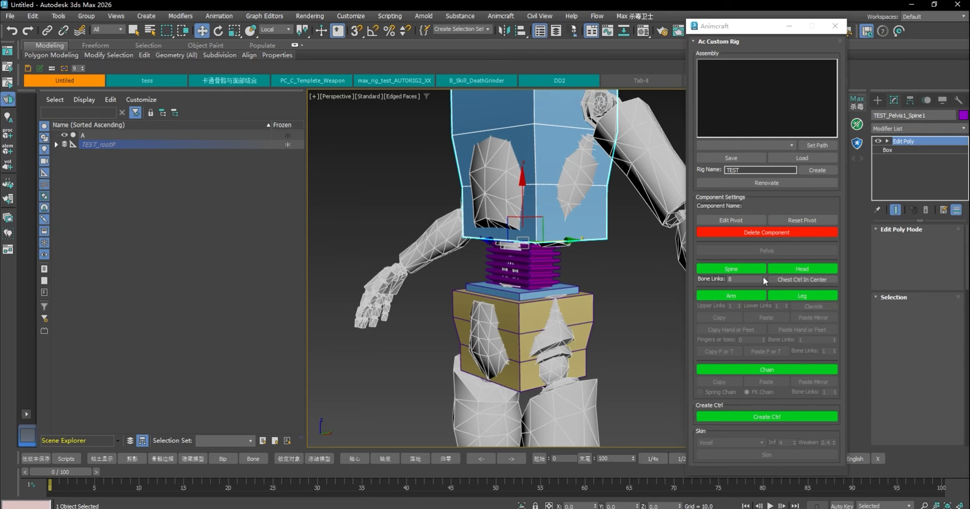
scroll(580, 261, up, 4)
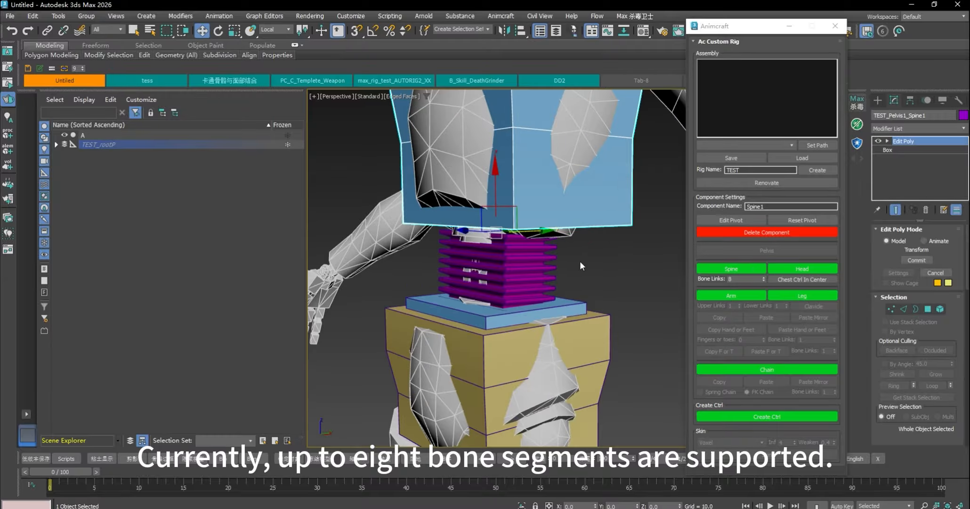
- Reduce the bone links of the Spine1 component back to 1
click(764, 281)
click(764, 281)
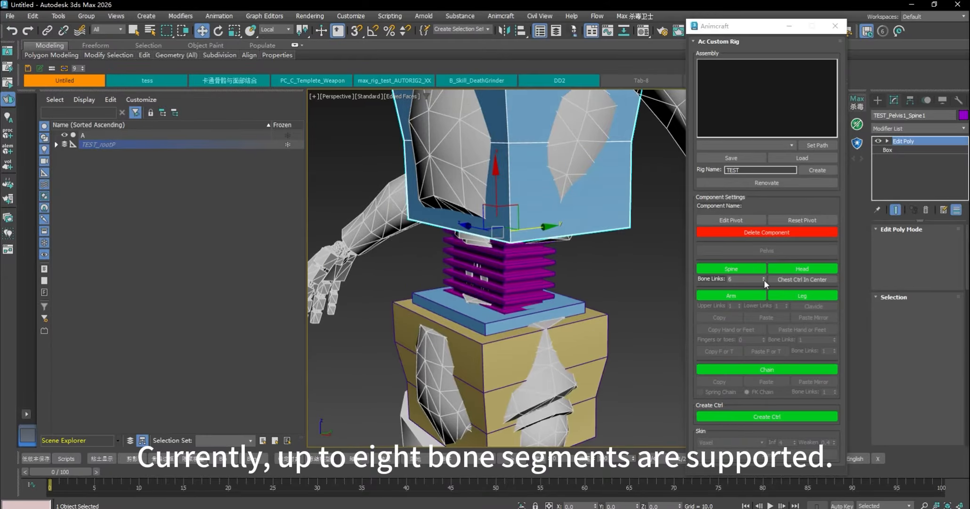
click(764, 281)
click(764, 281)
click(764, 281)
click(764, 280)
click(764, 280)
alt+middle_drag(541, 257, 605, 264)
scroll(605, 264, down, 3)
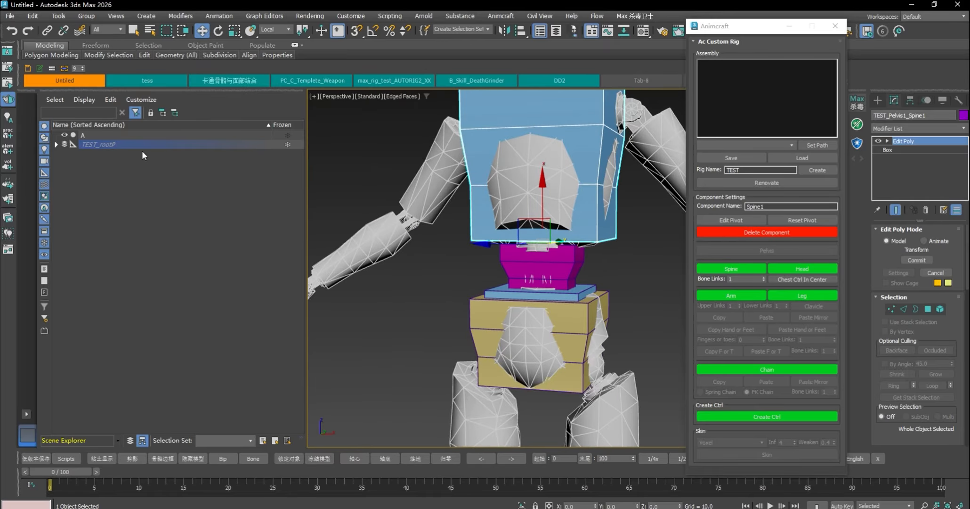
- Try the Chest Ctrl In Center option on the chest component and switch it off again
click(522, 505)
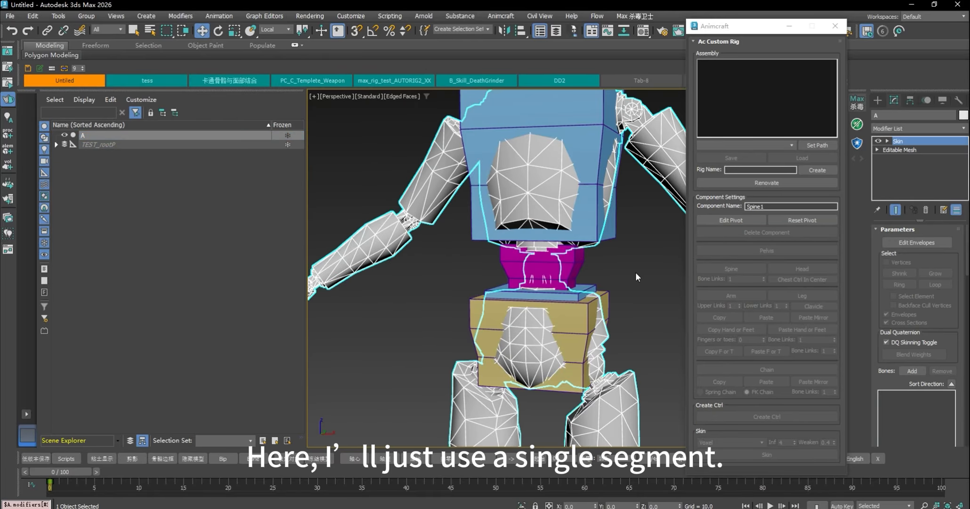
click(591, 208)
middle_drag(636, 268, 632, 313)
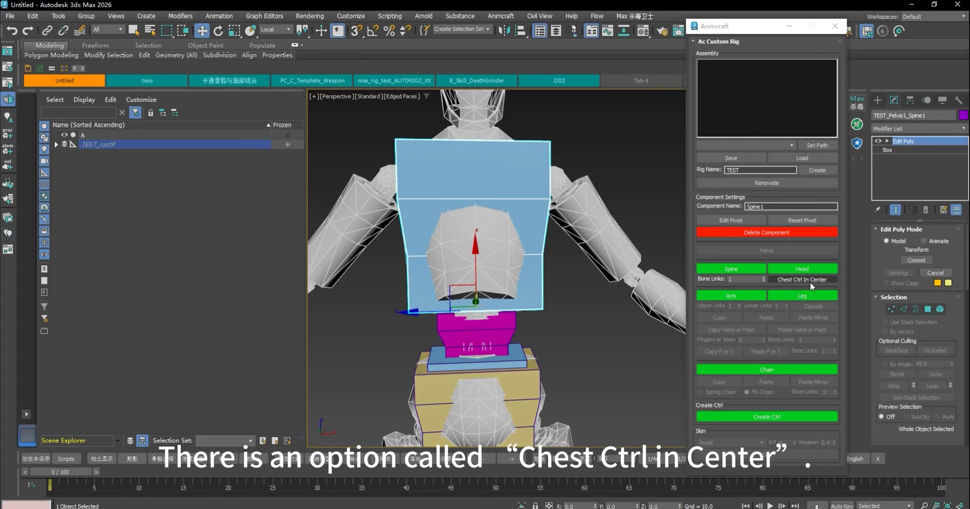
mouse_move(561, 284)
alt+middle_down()
mouse_move(549, 325)
mouse_move(577, 290)
alt+middle_up()
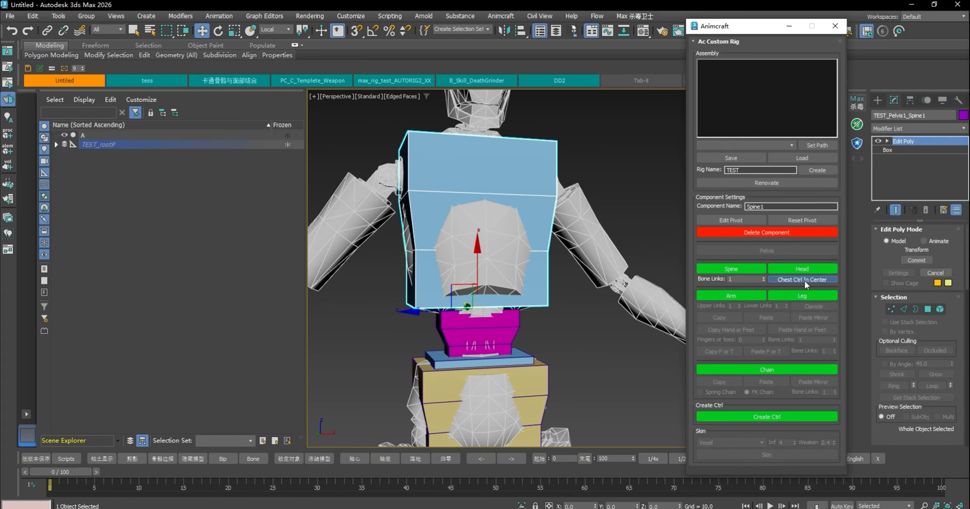
click(804, 280)
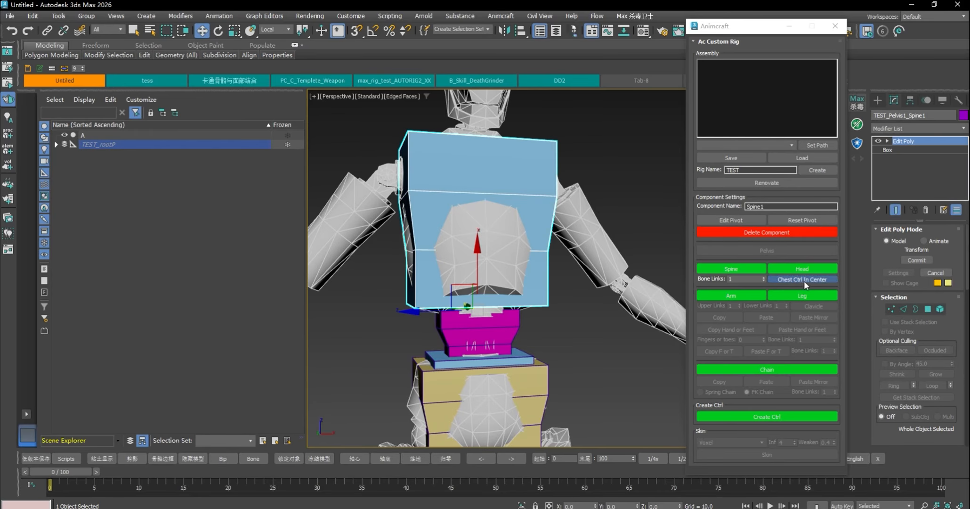
click(579, 170)
click(550, 151)
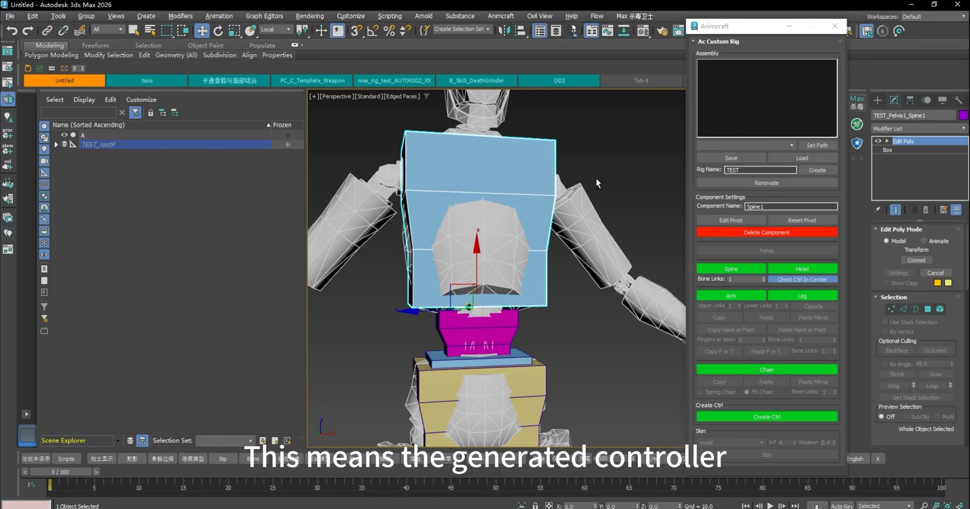
alt+middle_drag(596, 178, 471, 245)
alt+middle_drag(584, 311, 573, 285)
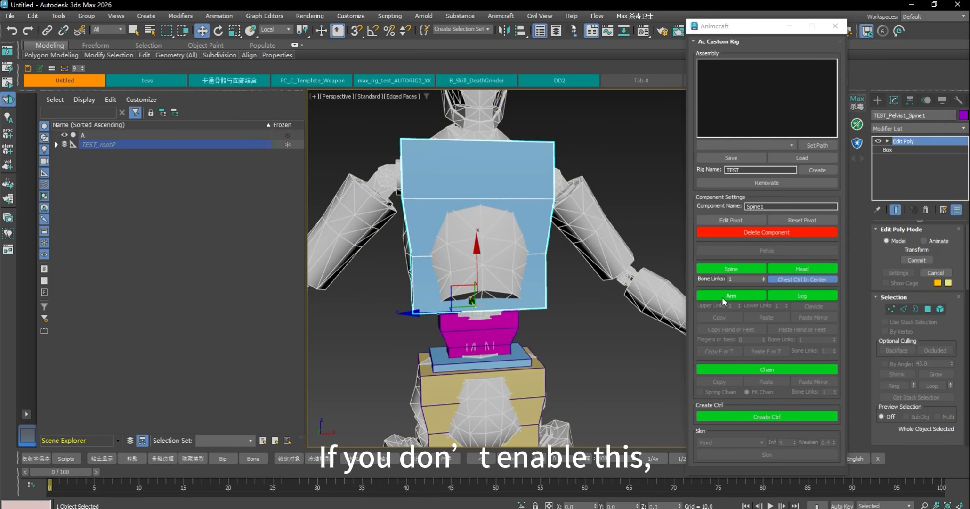
alt+middle_drag(374, 310, 417, 318)
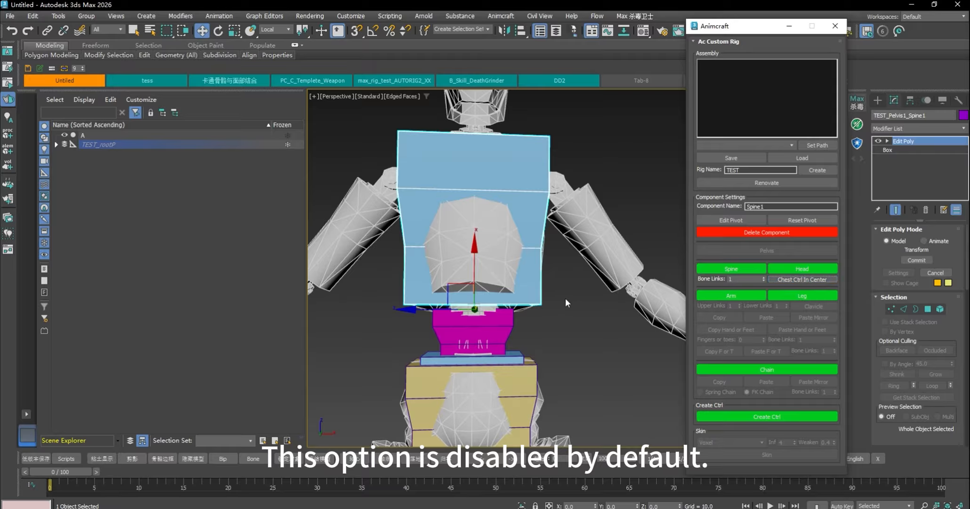
- Add a Head component to the chest and roughly position its head box and neck base box near the neck
alt+middle_drag(566, 297, 582, 321)
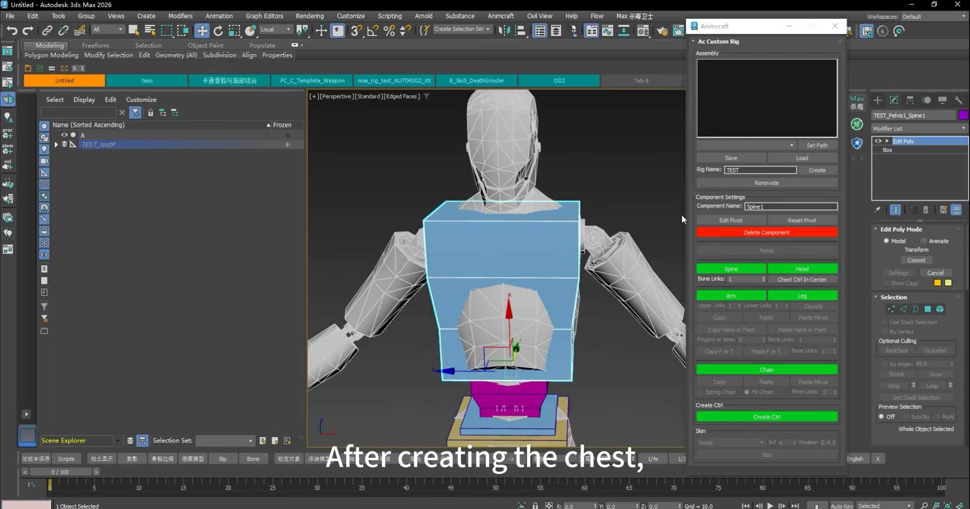
click(795, 269)
alt+middle_drag(587, 171, 489, 257)
drag(489, 257, 524, 247)
scroll(573, 313, up, 3)
alt+middle_drag(573, 314, 587, 332)
click(526, 340)
drag(490, 324, 459, 296)
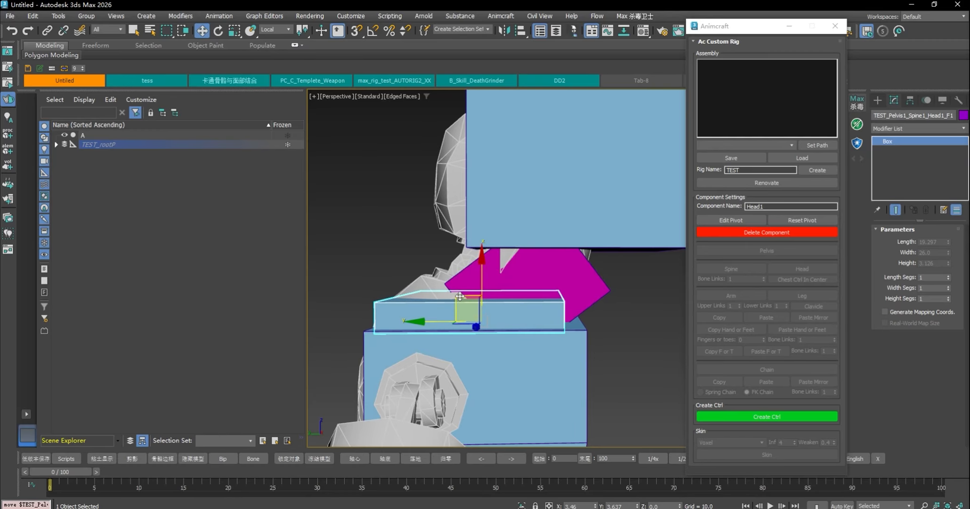
- Scale the neck box of the head component down to roughly the thickness of the mesh's neck
alt+middle_drag(541, 302, 589, 314)
click(517, 282)
key(r)
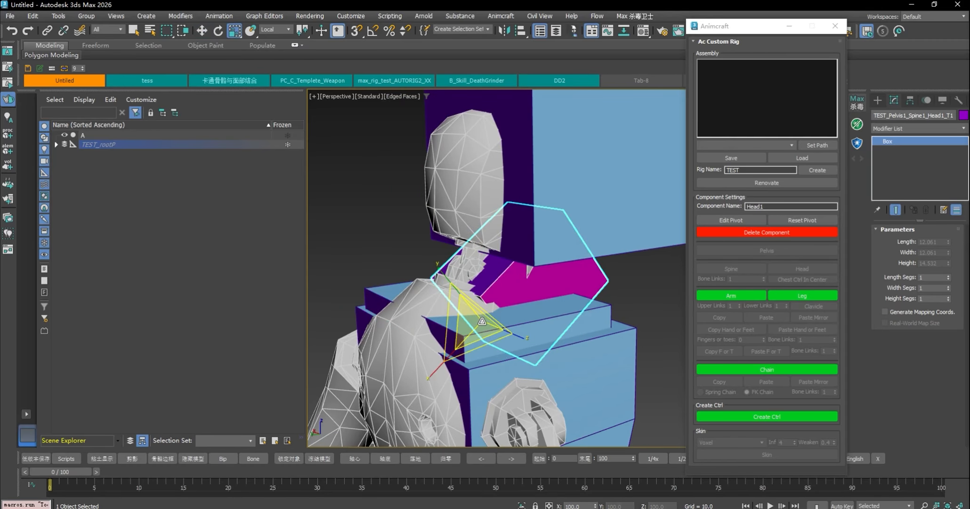
drag(482, 322, 444, 411)
drag(522, 336, 527, 336)
- Shift the head box backward and slightly up, and move the neck base box a little up and backward
alt+middle_drag(523, 333, 474, 324)
click(612, 192)
drag(554, 222, 504, 206)
click(489, 285)
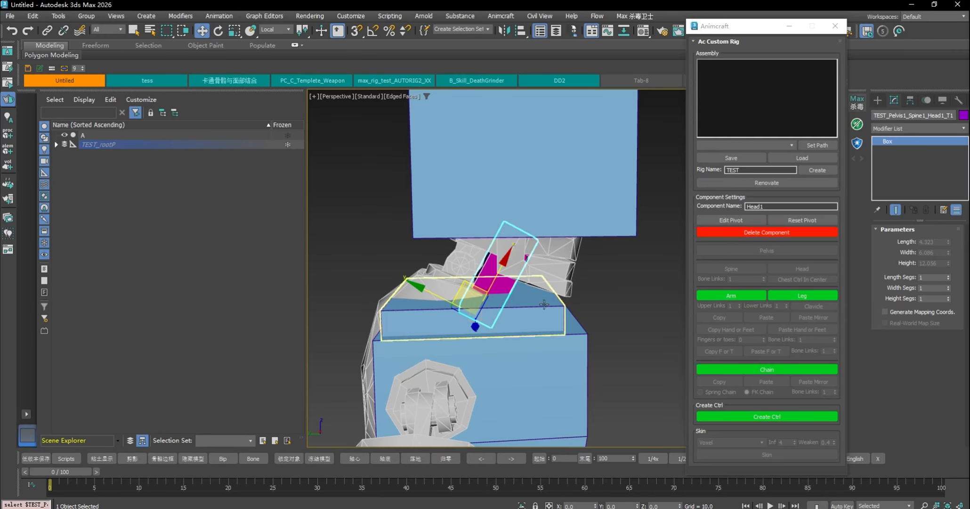
click(465, 303)
mouse_move(443, 291)
mouse_down()
mouse_move(404, 279)
mouse_move(423, 290)
mouse_move(419, 278)
mouse_move(430, 279)
mouse_up()
- Move the head box back and slightly down to the top of the neck, and lower the neck base box toward the chest
scroll(431, 279, up, 2)
alt+middle_drag(473, 309, 479, 273)
click(578, 165)
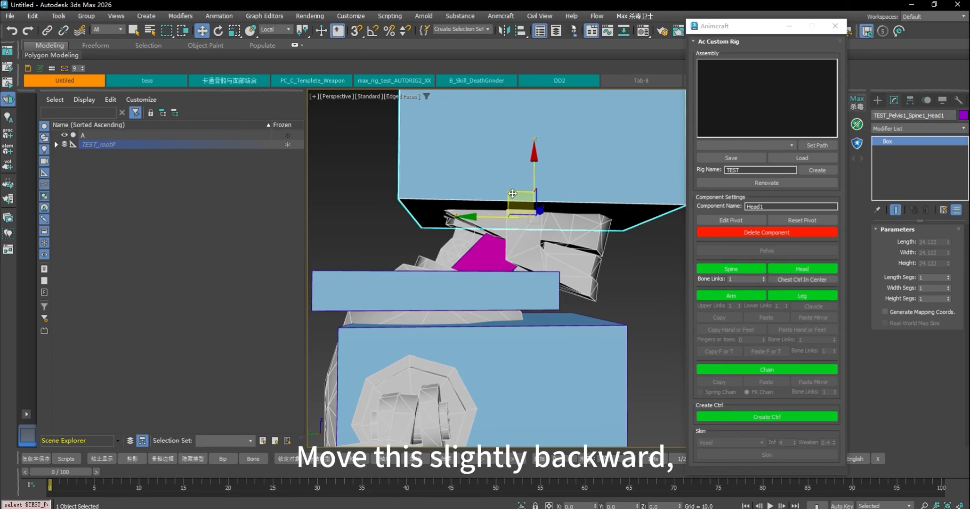
drag(512, 194, 464, 205)
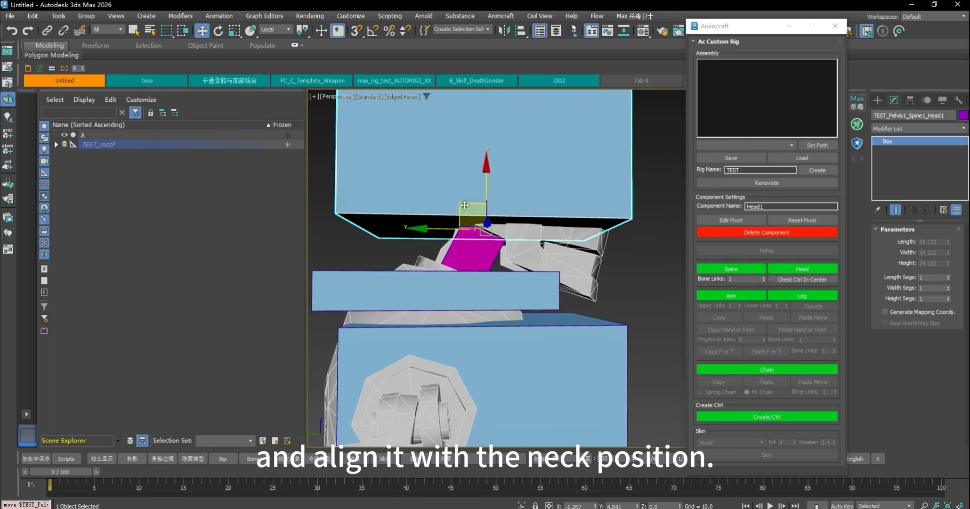
click(513, 283)
drag(426, 280, 397, 296)
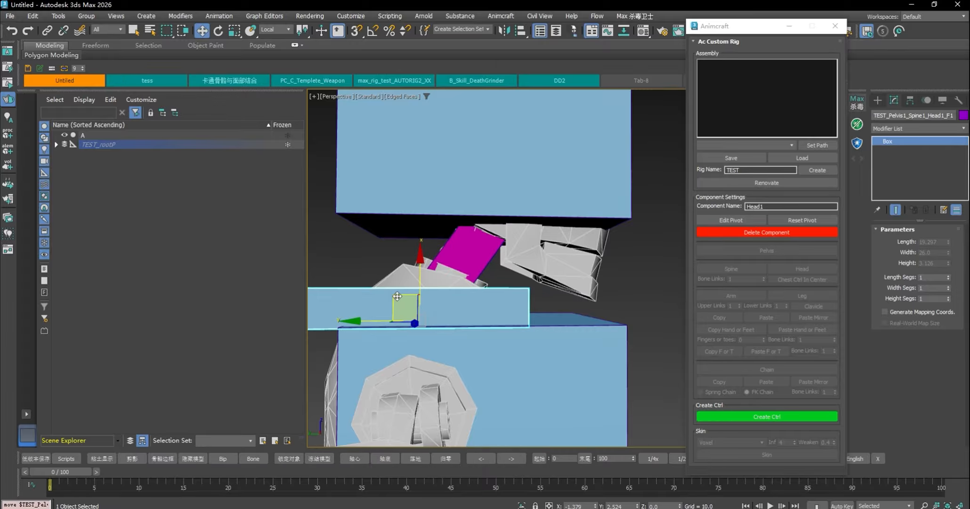
- Turn on pivot editing and shift the neck base box forward over the chest without moving its pivot
middle_drag(467, 280, 553, 283)
click(725, 220)
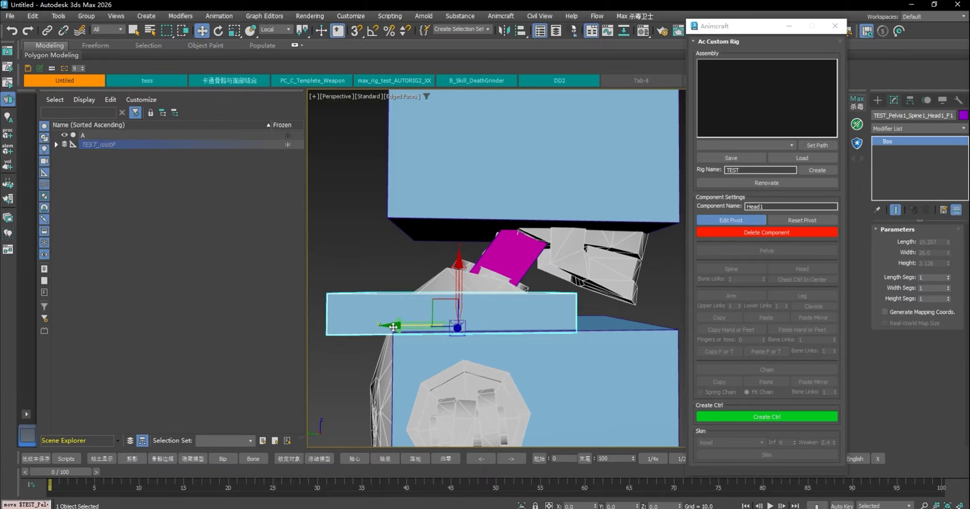
drag(389, 327, 446, 332)
- Shift the head box forward over the head mesh with pivot editing on, and leave pivot editing
click(617, 174)
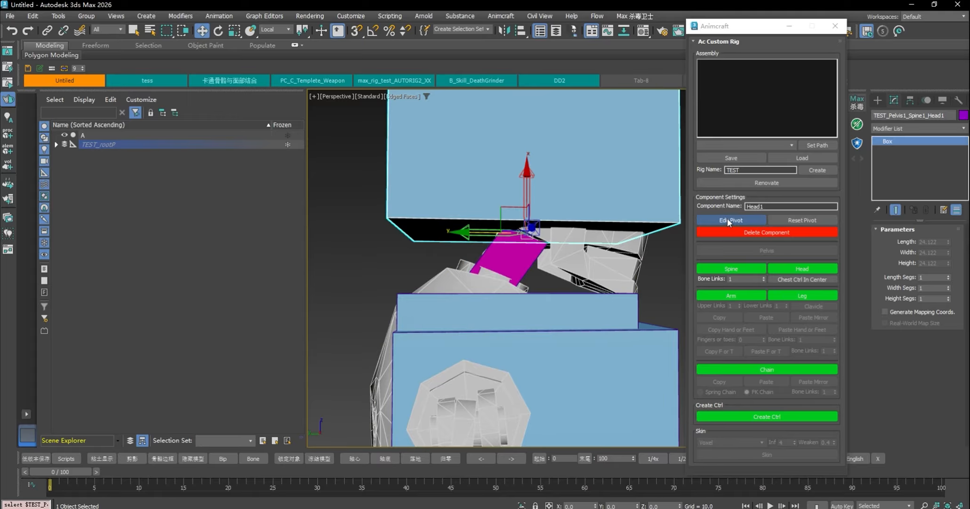
drag(467, 233, 553, 232)
key(ctrl+z)
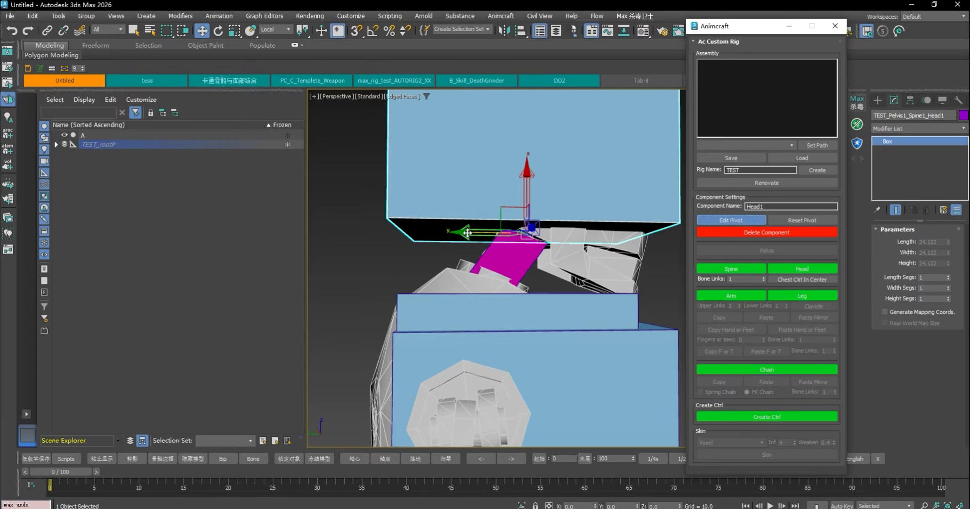
drag(467, 233, 527, 228)
scroll(531, 227, down, 4)
alt+middle_drag(531, 227, 604, 235)
click(698, 223)
- Narrow the head box to a width of about 14.25 and scale its height to 70 percent
key(r)
drag(654, 228, 623, 227)
alt+middle_drag(623, 226, 574, 230)
scroll(621, 230, up, 4)
alt+middle_drag(643, 262, 504, 264)
alt+middle_drag(625, 403, 677, 391)
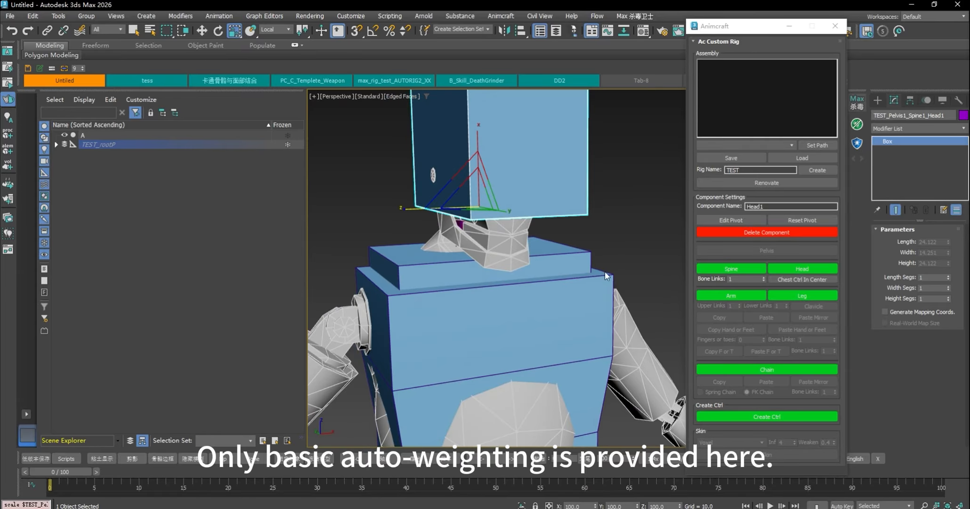
alt+middle_drag(565, 254, 553, 176)
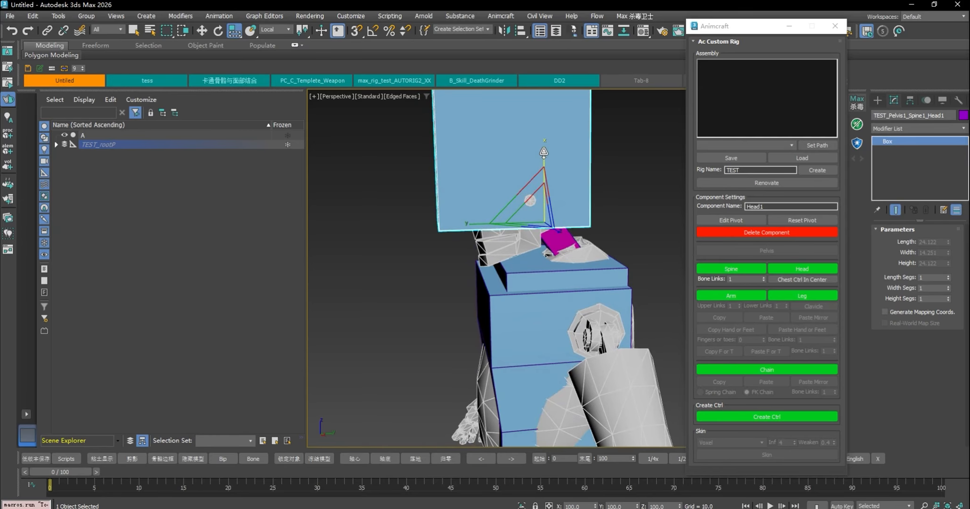
drag(544, 152, 539, 170)
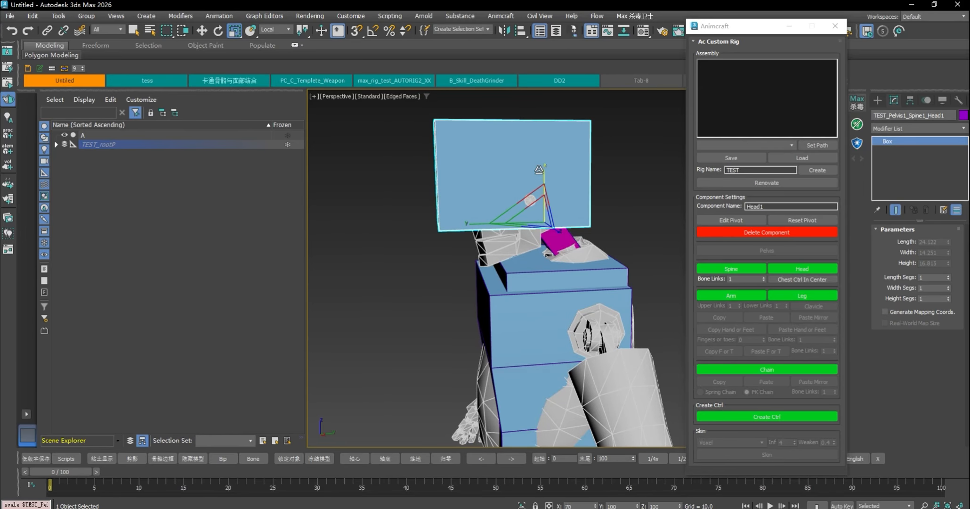
scroll(595, 180, down, 5)
alt+middle_drag(594, 180, 592, 203)
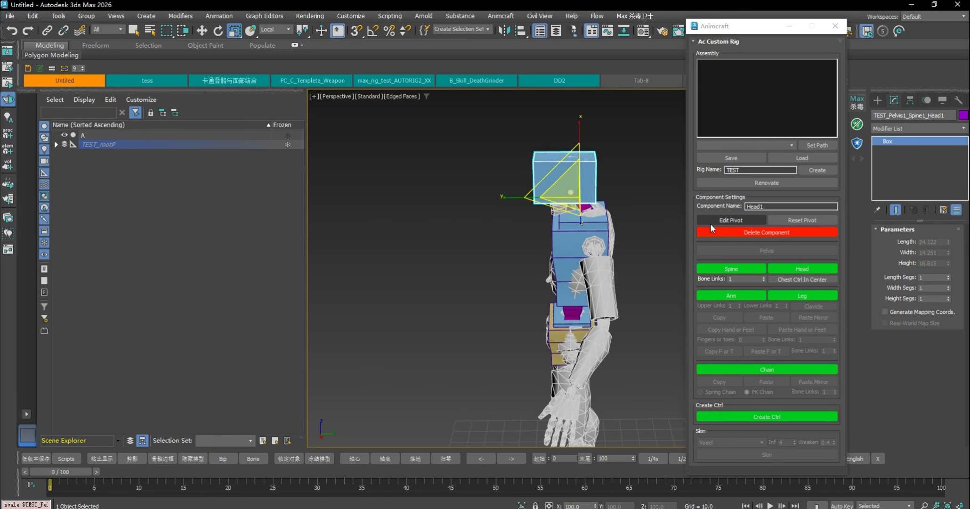
alt+middle_drag(616, 248, 669, 245)
click(589, 243)
click(577, 182)
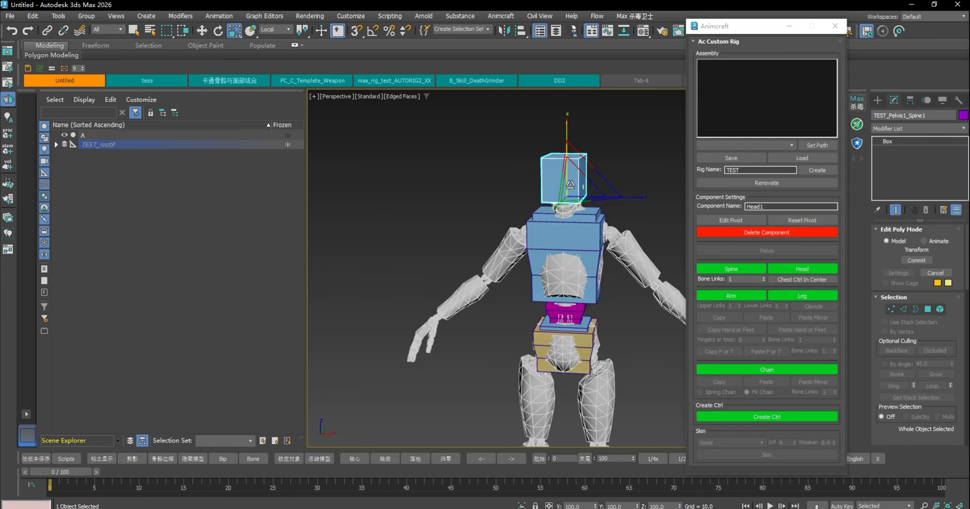
click(640, 187)
- Try adding an arm component to the head box, and delete that arm component
click(578, 184)
alt+middle_drag(622, 170, 594, 206)
scroll(631, 193, up, 3)
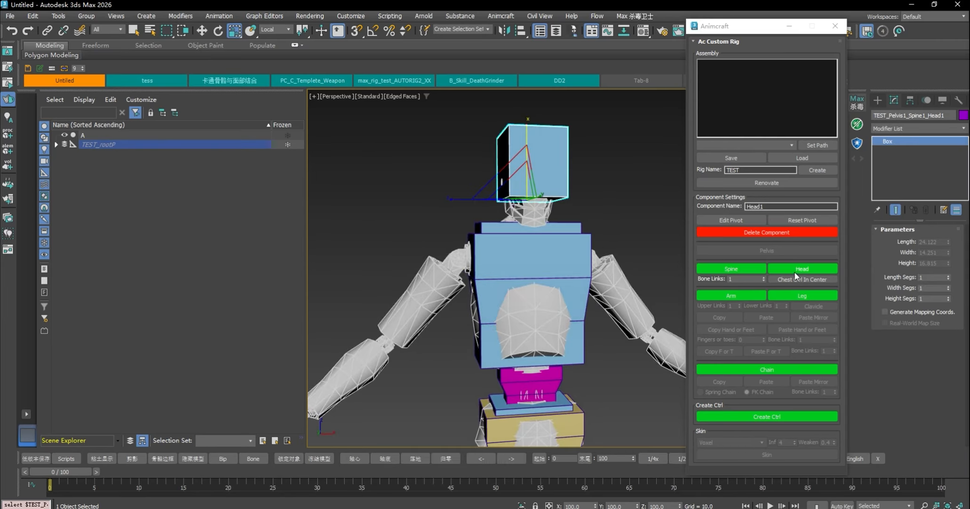
click(731, 295)
alt+middle_drag(664, 236, 632, 254)
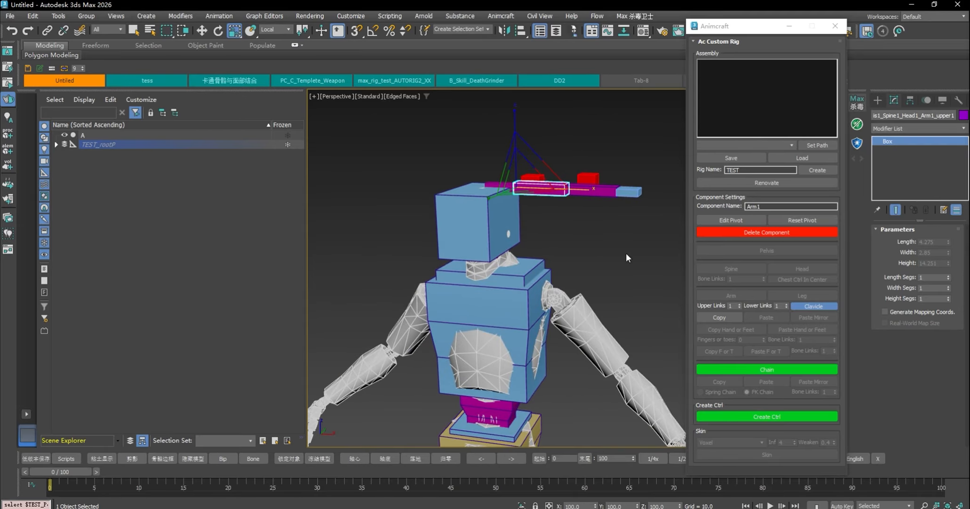
click(496, 217)
click(535, 184)
click(763, 235)
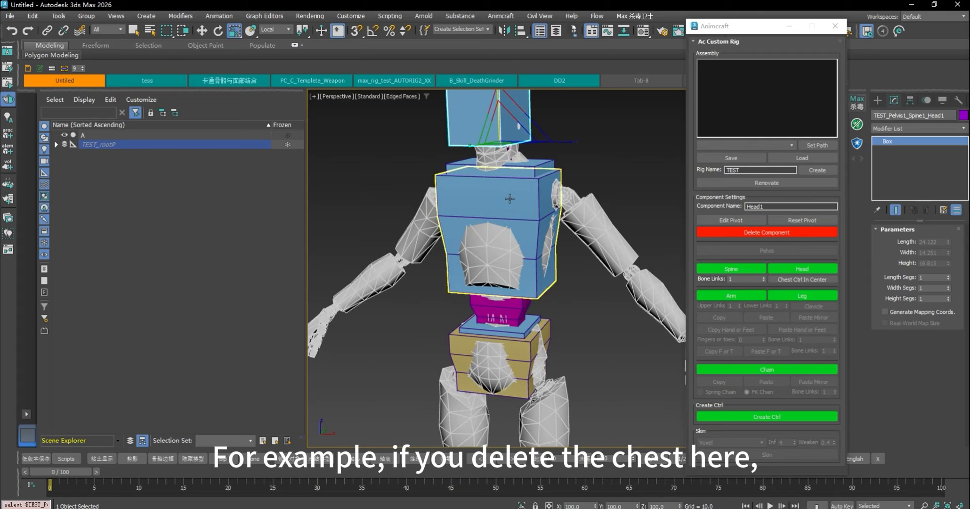
- Add an arm component to the chest box
click(509, 200)
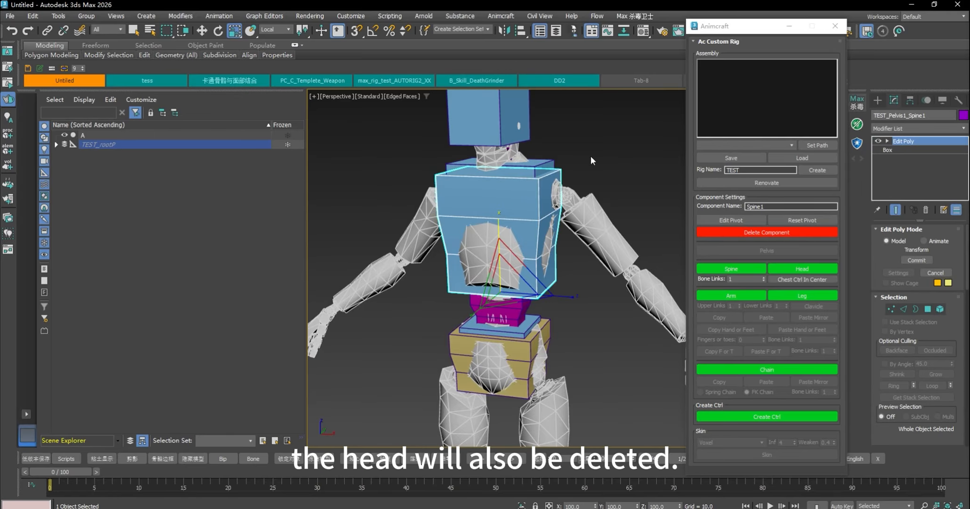
middle_drag(591, 156, 573, 204)
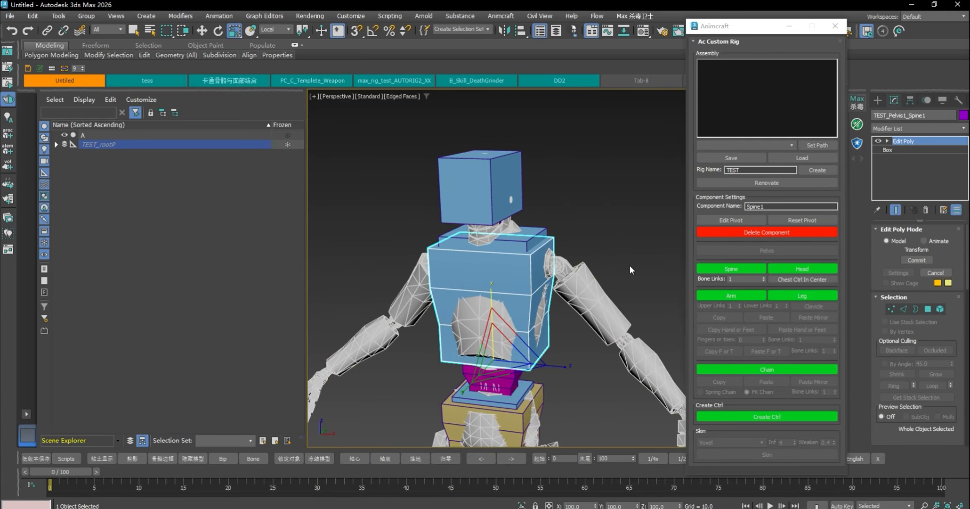
middle_drag(581, 246, 569, 205)
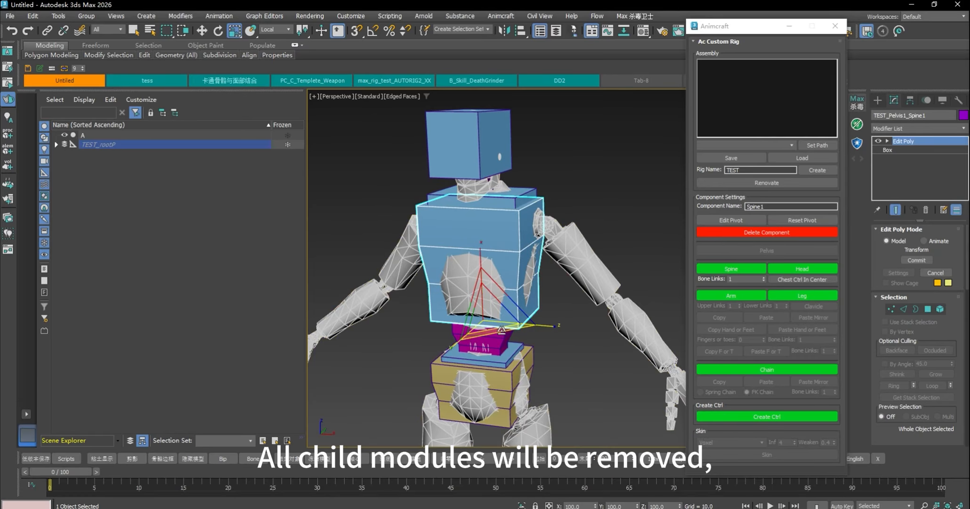
click(590, 176)
click(527, 219)
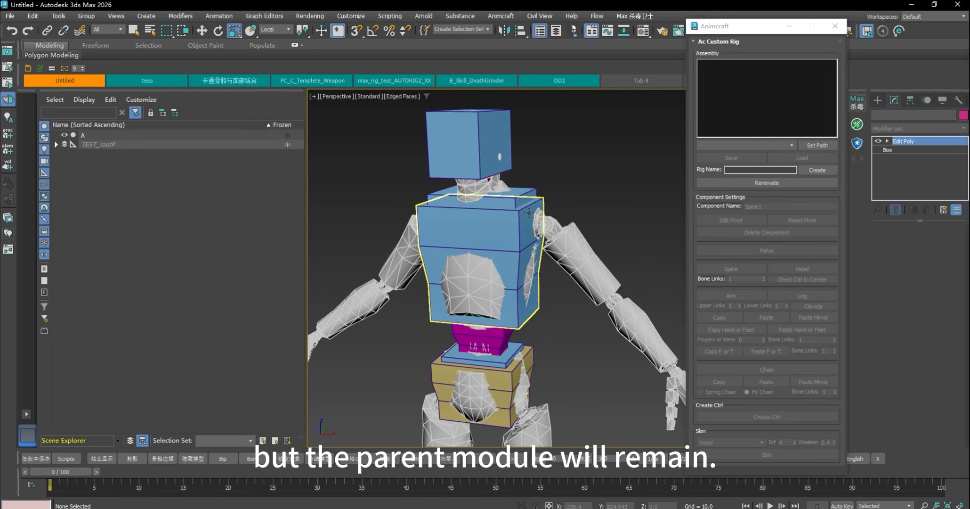
middle_drag(601, 218, 605, 283)
click(730, 295)
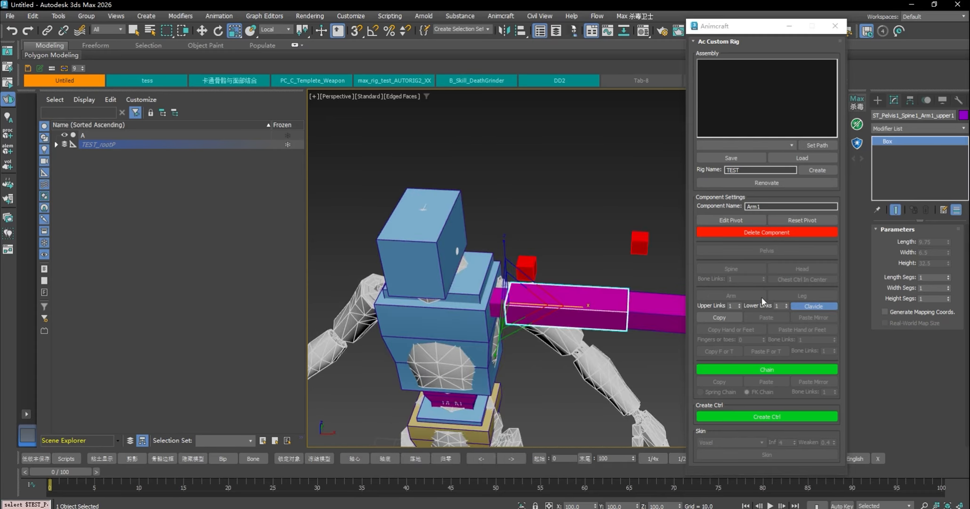
- Keep the arm's clavicle enabled and move the upper arm box back and inward onto the shoulder joint
click(830, 305)
click(830, 305)
middle_drag(587, 281, 567, 236)
key(w)
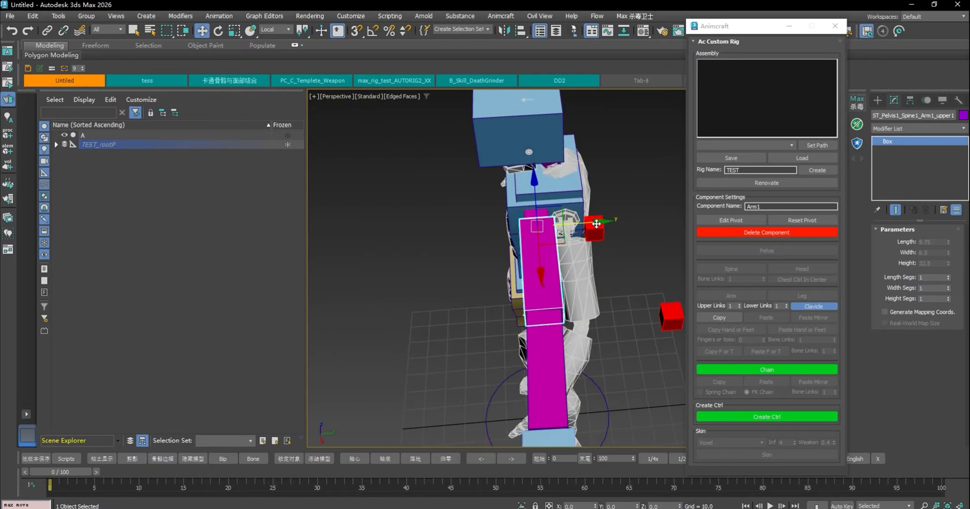
drag(597, 223, 631, 222)
alt+middle_drag(495, 256, 566, 229)
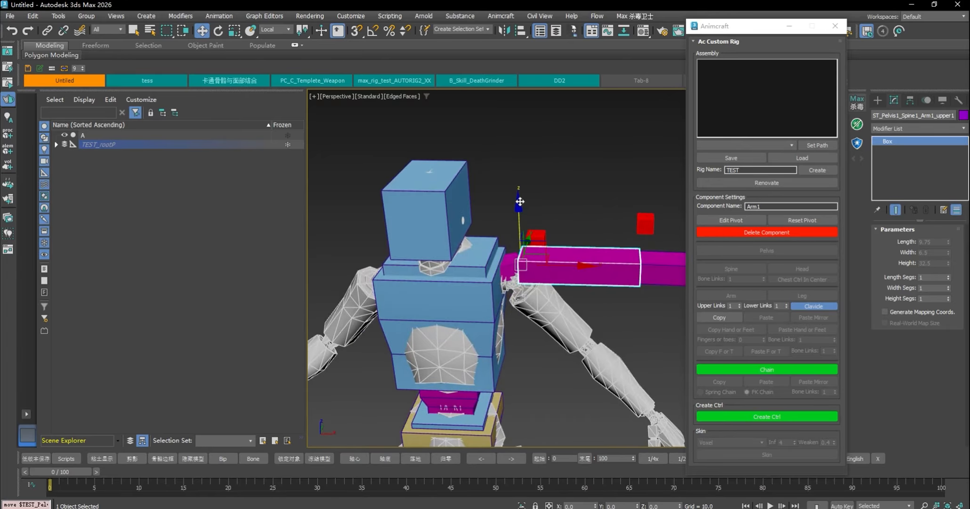
scroll(511, 300, up, 8)
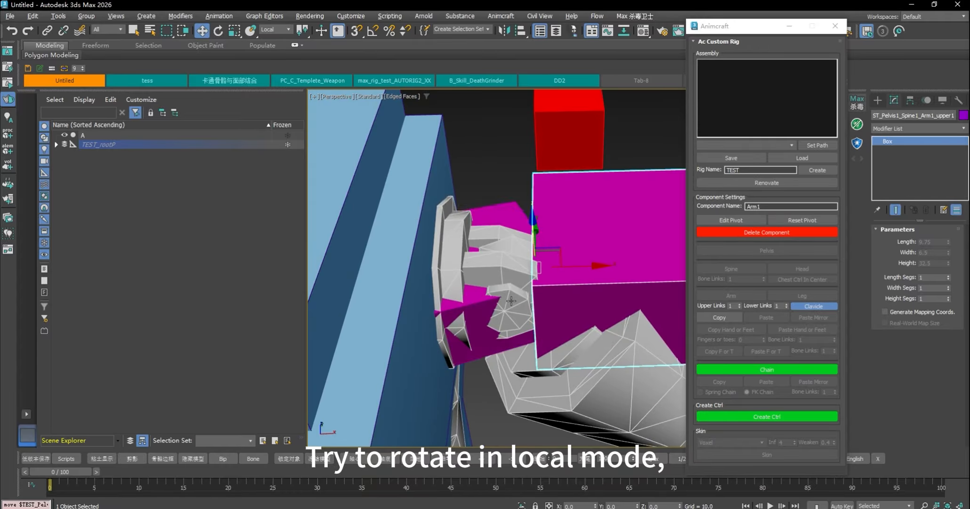
drag(596, 264, 571, 263)
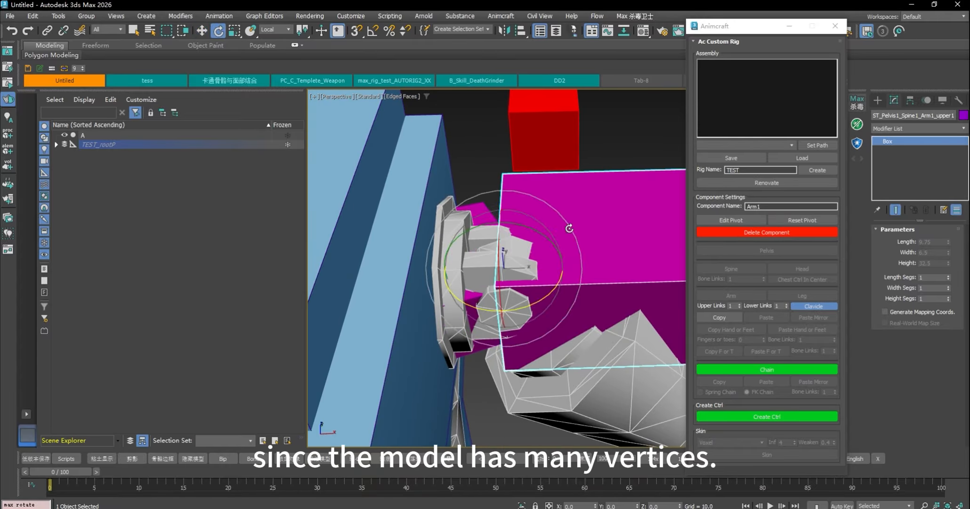
- Rotate the upper arm box downward about the shoulder to follow the slope of the arm mesh
right_click(532, 228)
click(623, 221)
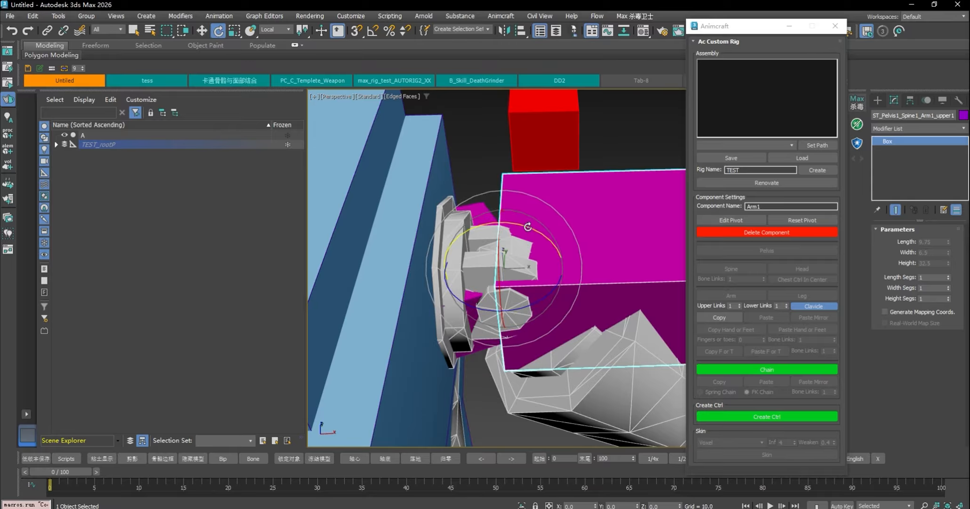
drag(529, 227, 556, 256)
alt+middle_drag(556, 255, 584, 213)
scroll(548, 151, down, 4)
scroll(549, 150, up, 3)
drag(550, 149, 555, 155)
- Shift the upper arm box about 2.2 units forward along Y and rotate it about 7.7 degrees on Z
alt+middle_drag(555, 156, 584, 226)
key(w)
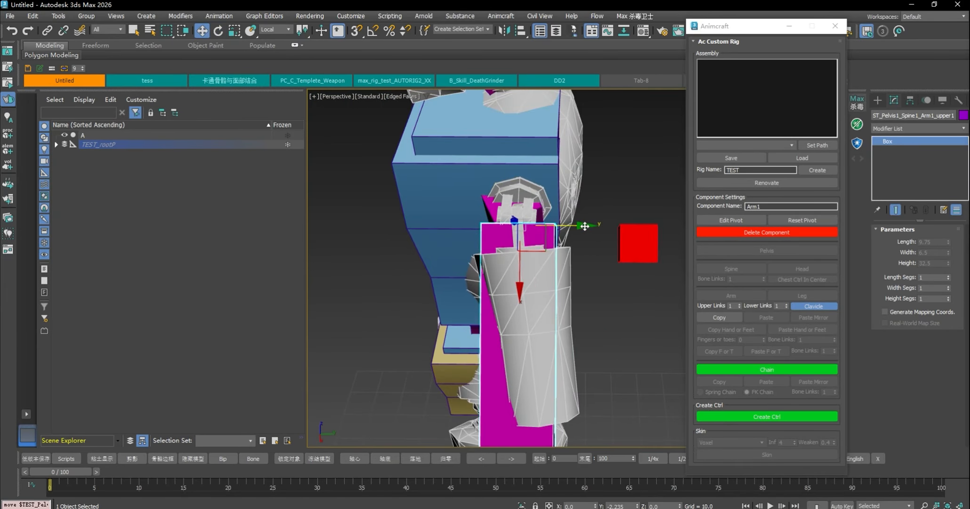
drag(572, 248, 580, 243)
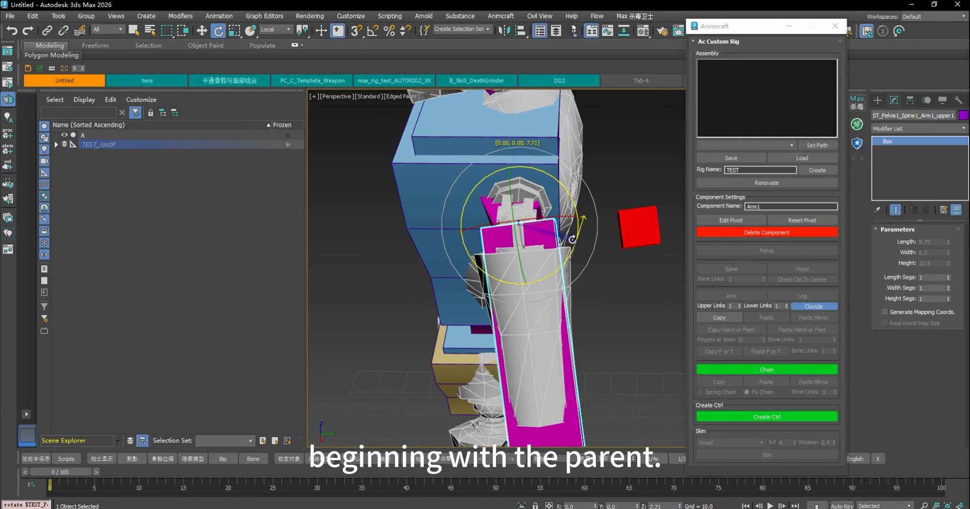
- Move the lower arm box so that its start sits at the elbow of the mesh
alt+middle_drag(572, 242, 597, 188)
alt+middle_drag(597, 188, 486, 238)
click(540, 307)
key(w)
drag(531, 321, 461, 329)
- Rotate the lower arm box about -6.9 degrees on its Y axis to align it with the forearm mesh
key(e)
key(F3)
mouse_move(461, 330)
alt+middle_down()
mouse_move(598, 263)
mouse_move(621, 291)
mouse_move(544, 191)
alt+middle_up()
key(F3)
drag(518, 187, 512, 165)
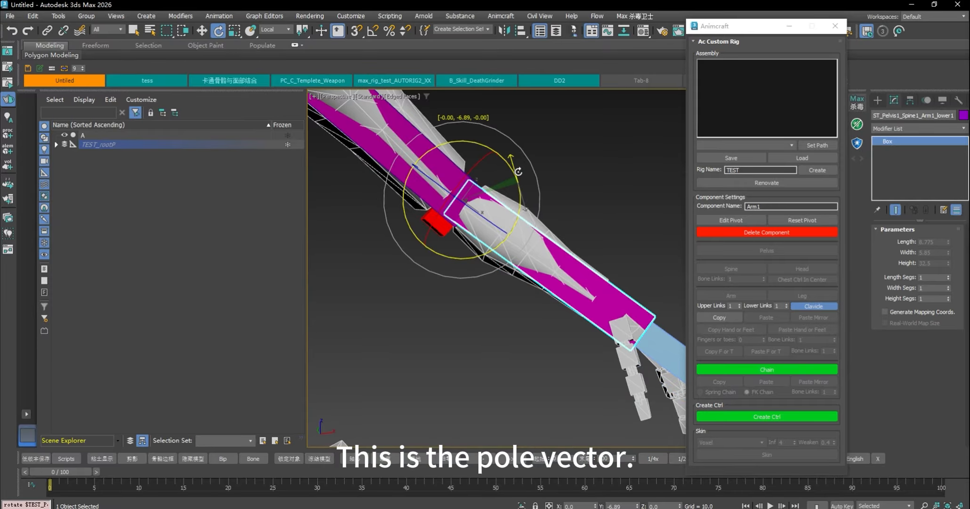
- Move the hand box to the wrist and shift it sideways over the palm of the mesh
alt+middle_drag(511, 165, 643, 238)
middle_drag(642, 238, 527, 278)
scroll(598, 290, down, 4)
alt+middle_drag(597, 291, 563, 313)
scroll(564, 314, up, 3)
click(461, 379)
key(w)
drag(455, 398, 440, 364)
alt+middle_drag(440, 363, 478, 413)
drag(441, 321, 418, 304)
drag(388, 273, 380, 268)
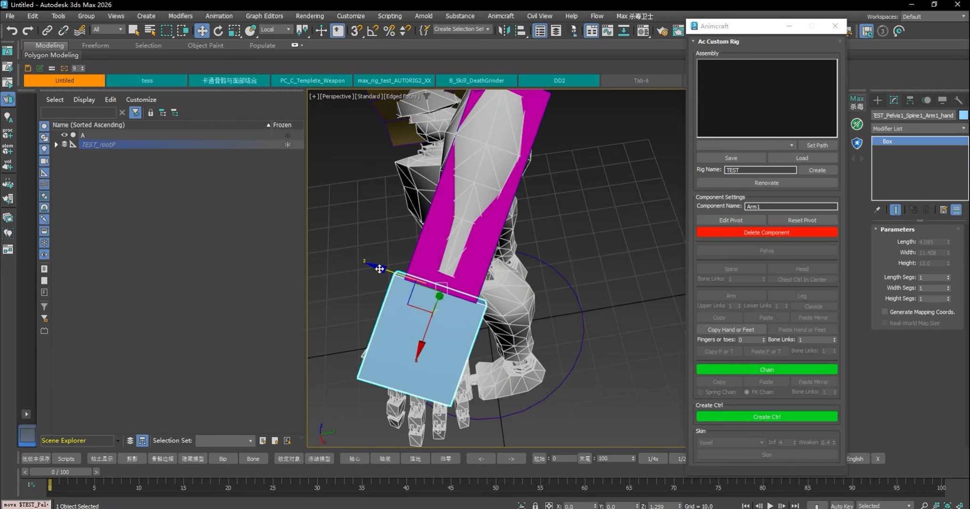
- Scale the hand box down to palm size and rotate it about 12.7 degrees on X and -4.5 degrees on Z
alt+middle_drag(471, 342, 513, 300)
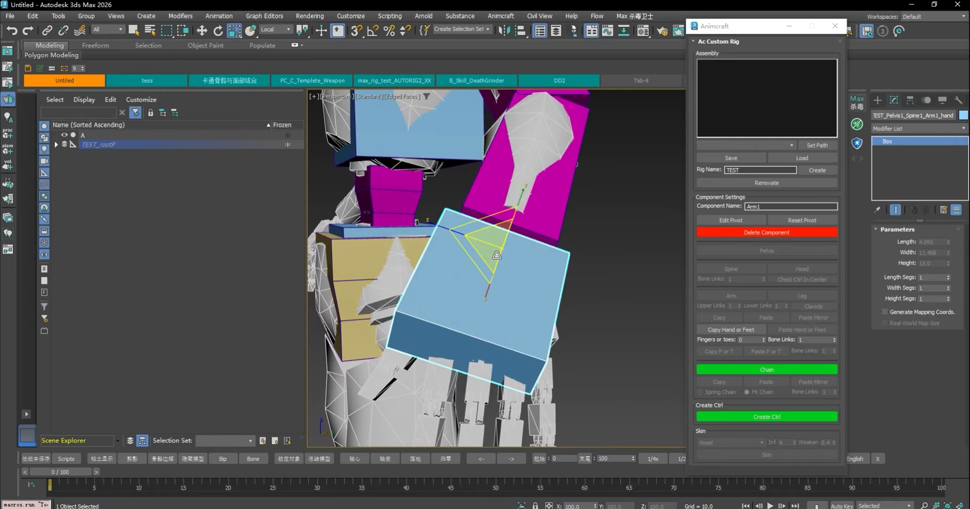
mouse_move(496, 255)
mouse_down()
mouse_move(504, 278)
mouse_move(510, 260)
mouse_up()
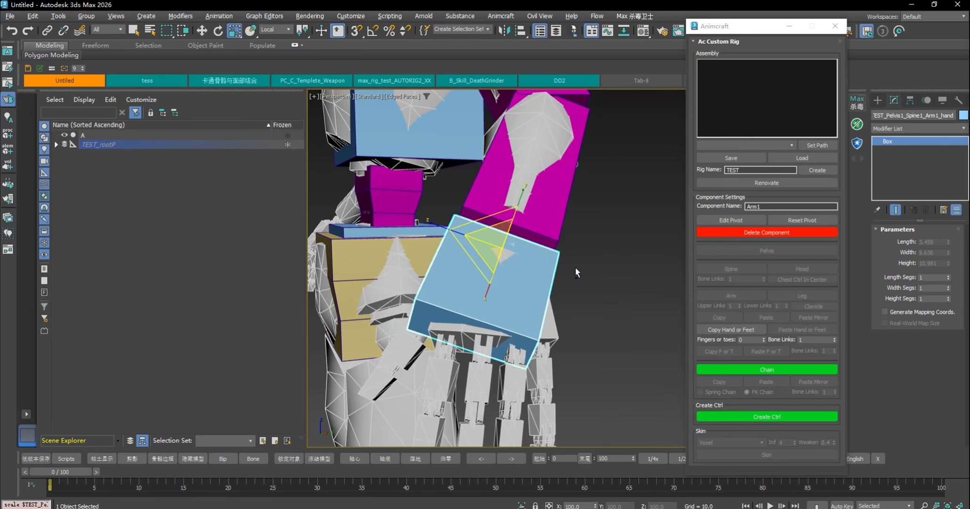
alt+middle_drag(575, 273, 549, 244)
key(e)
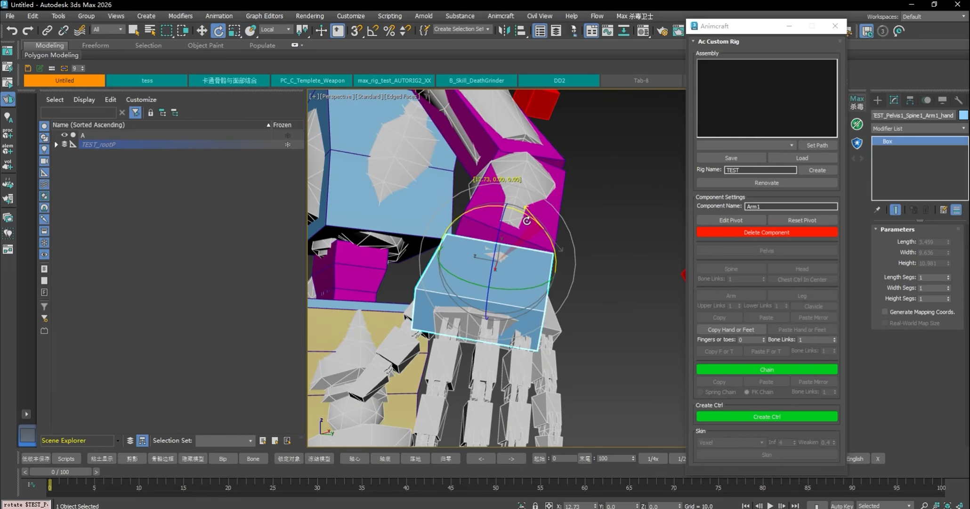
drag(515, 290, 508, 240)
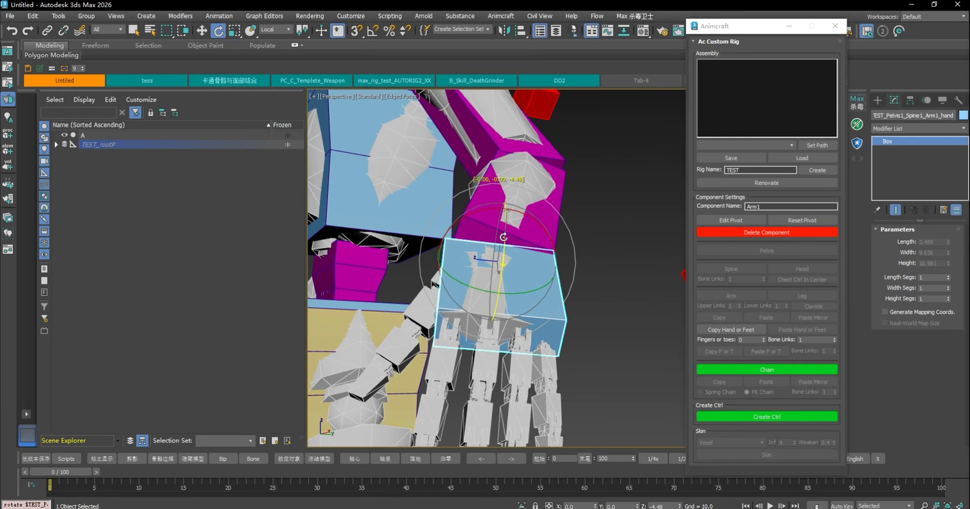
alt+middle_drag(526, 210, 630, 253)
scroll(453, 198, up, 3)
alt+middle_drag(452, 198, 527, 329)
scroll(526, 329, down, 4)
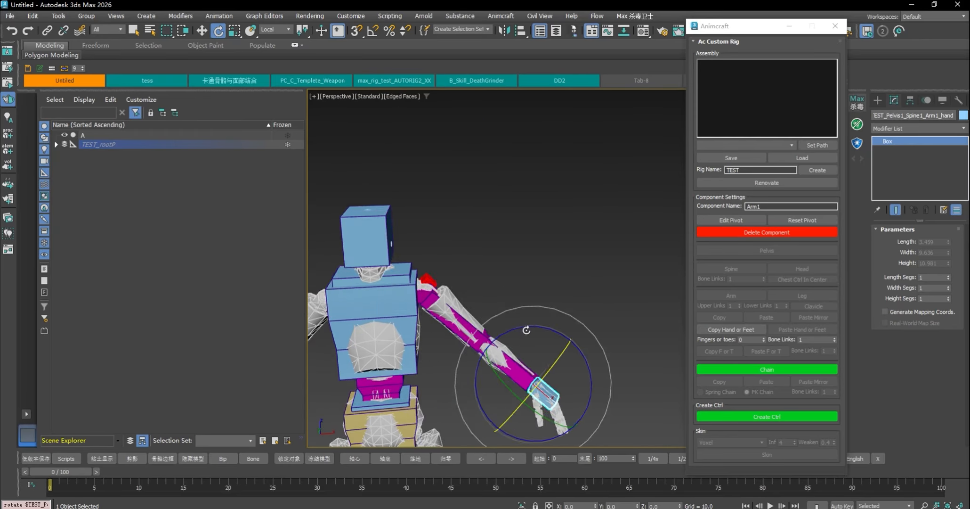
- Split the upper arm into three segments by setting its upper links to 3
scroll(526, 329, up, 4)
alt+middle_drag(571, 259, 619, 266)
scroll(619, 266, up, 3)
click(454, 209)
scroll(519, 254, down, 4)
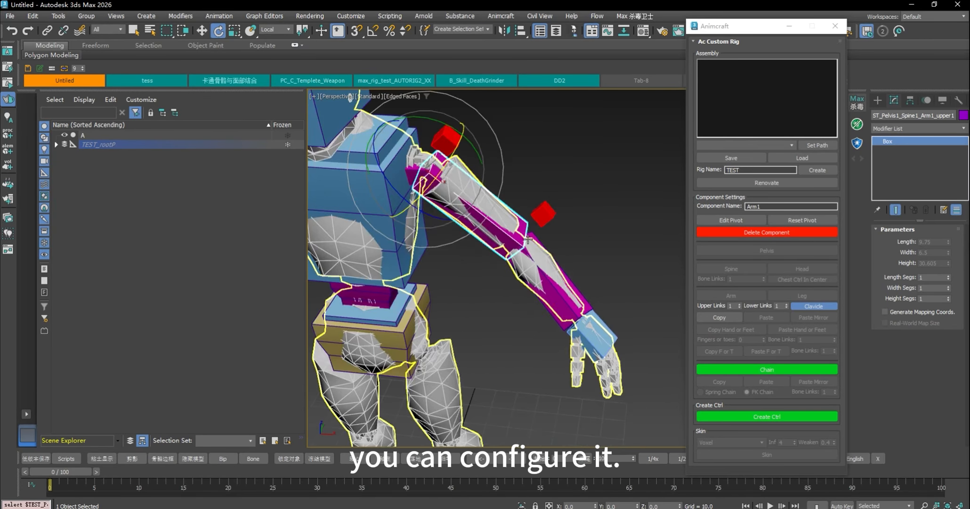
middle_drag(518, 253, 556, 286)
scroll(585, 266, up, 5)
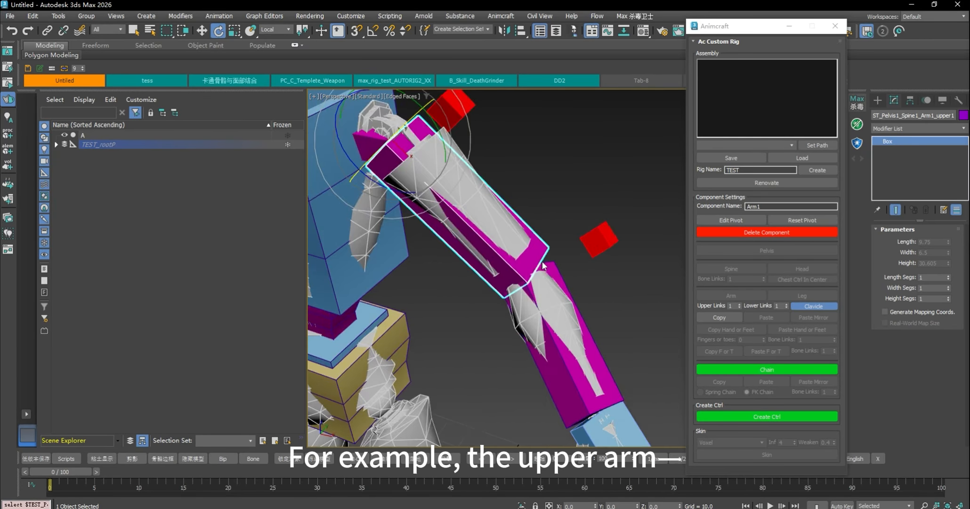
mouse_move(653, 283)
alt+middle_down()
mouse_move(624, 278)
mouse_move(636, 281)
alt+middle_up()
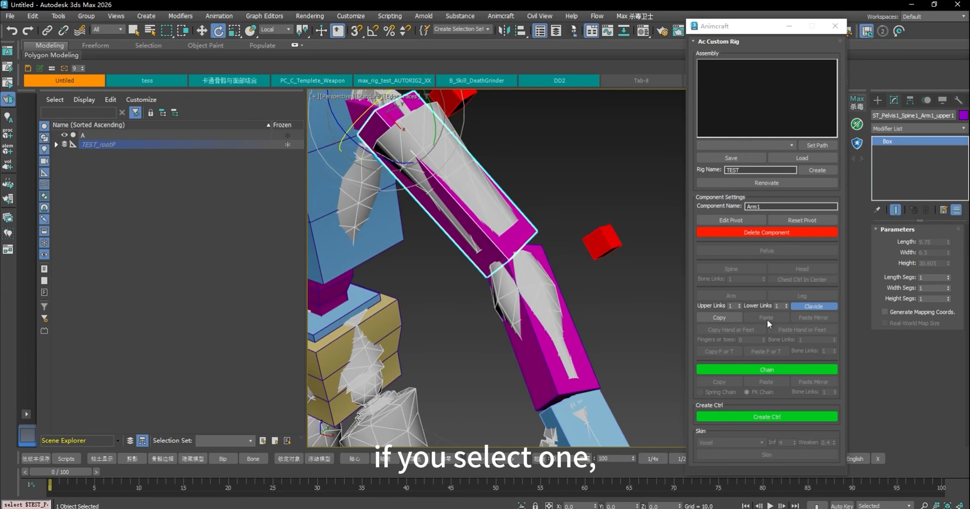
click(739, 304)
click(739, 304)
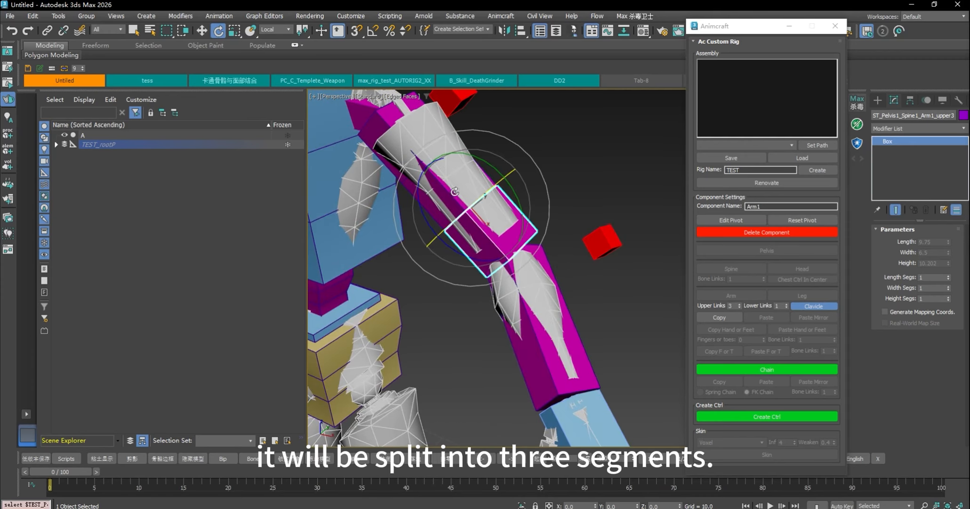
- Split the forearm into three segments by setting its lower links to 3
click(556, 301)
click(787, 304)
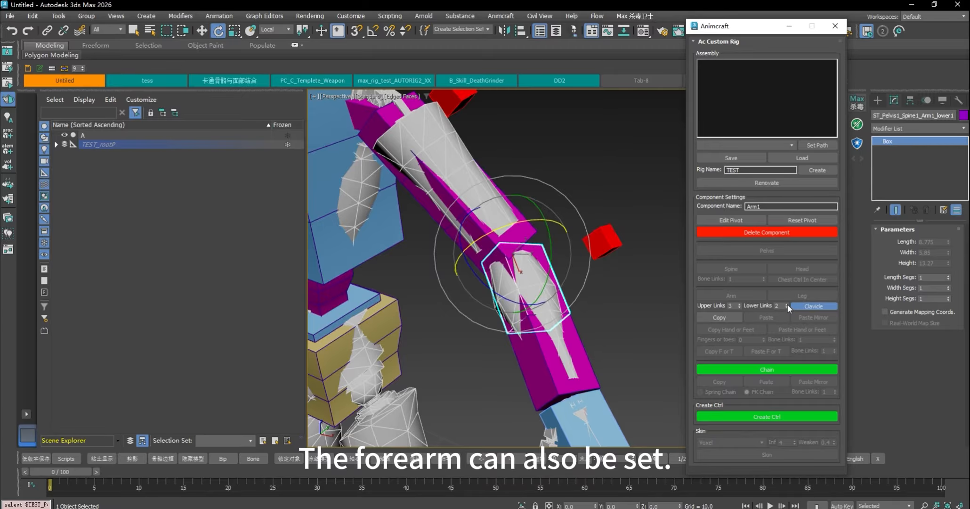
click(788, 304)
- Examine the individual bone segments of the upper arm and forearm
middle_drag(585, 306, 565, 278)
click(560, 319)
click(446, 187)
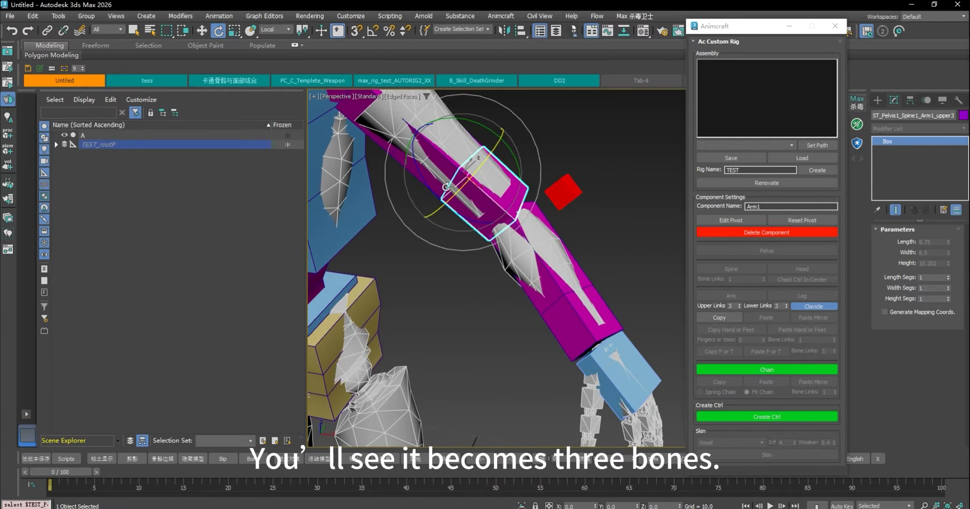
click(431, 154)
alt+middle_drag(556, 221, 607, 231)
scroll(574, 244, down, 2)
click(467, 282)
click(538, 233)
- Give the palm box 5 fingers with 3 bone links each
click(602, 333)
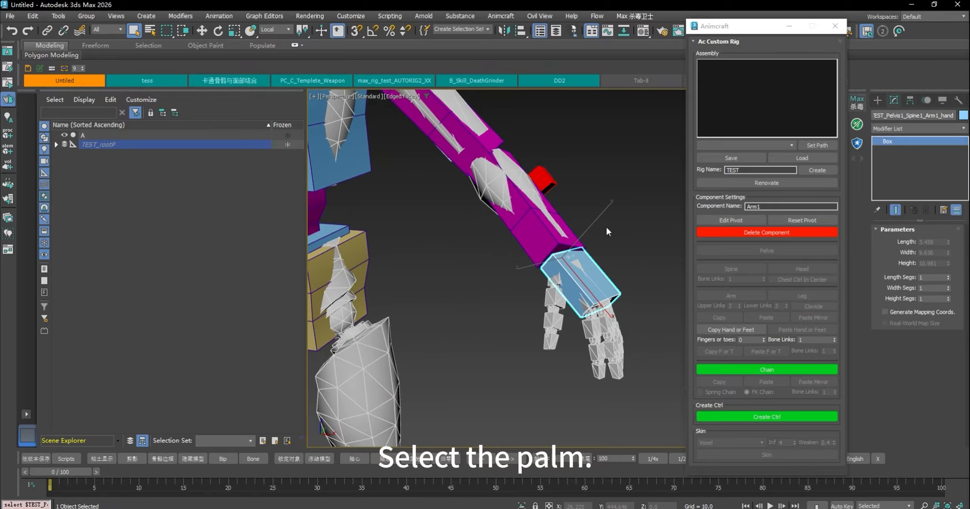
alt+middle_drag(620, 271, 714, 294)
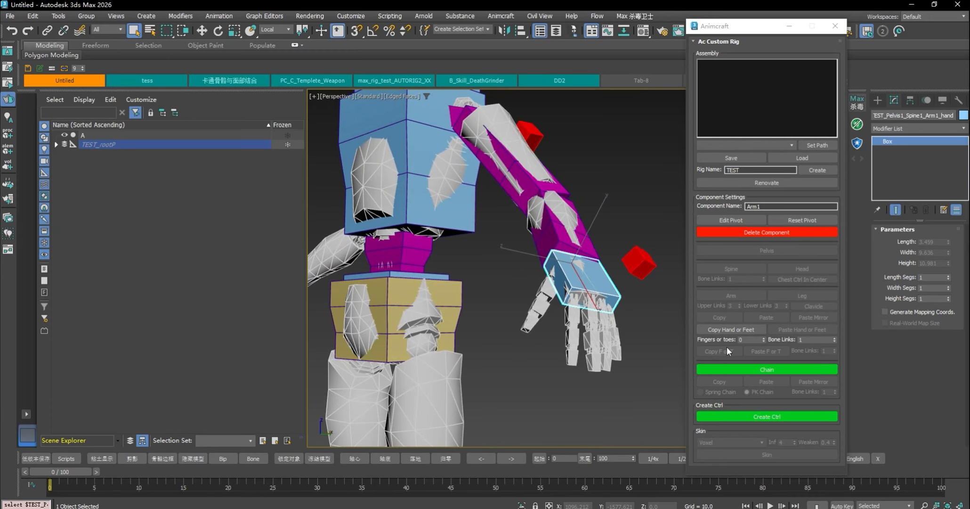
click(764, 337)
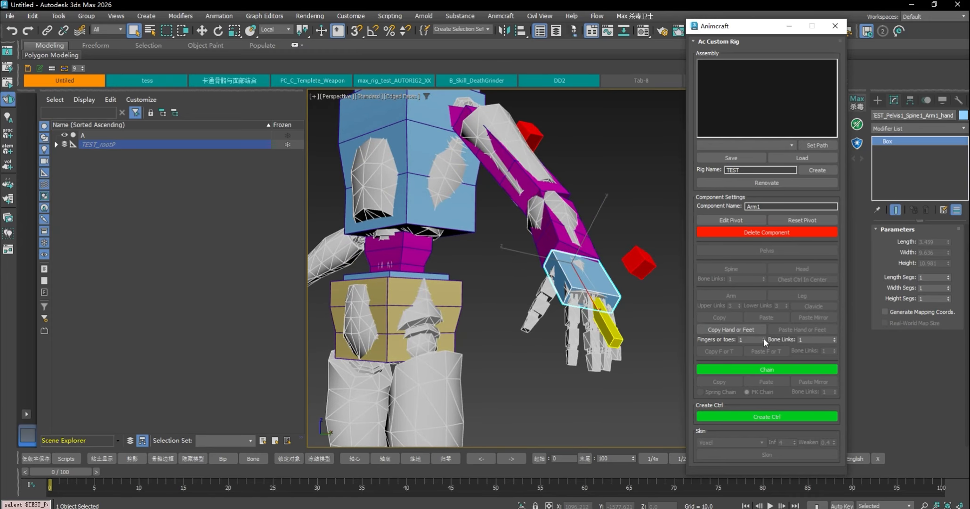
click(763, 337)
click(764, 337)
click(764, 337)
click(764, 337)
key(z)
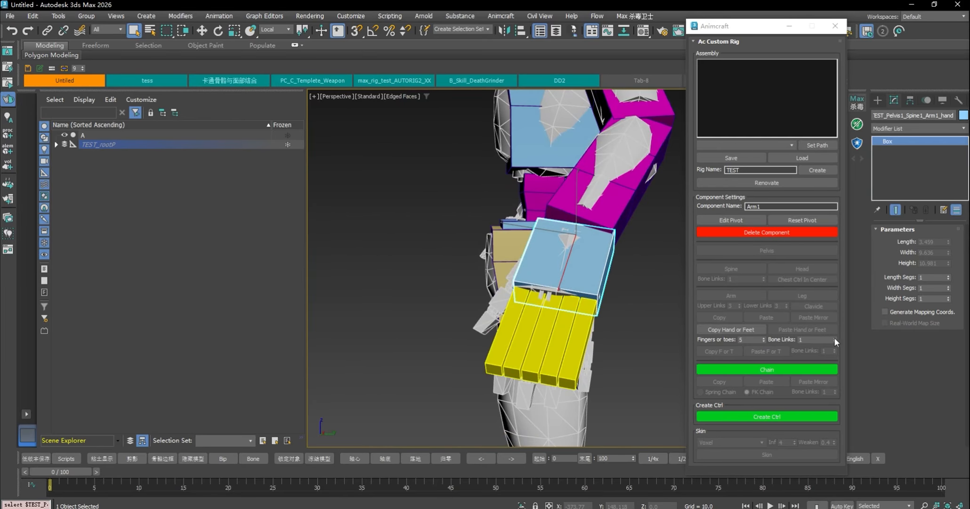
click(834, 338)
click(833, 338)
- Move the first finger's base segment to the root of the thumb mesh
alt+middle_drag(560, 336, 569, 297)
click(569, 297)
key(w)
drag(551, 296, 496, 218)
alt+middle_drag(481, 238, 536, 166)
drag(530, 158, 525, 165)
- Rotate the first finger's base segment to follow the thumb mesh and nudge it into place at the thumb root
alt+middle_drag(524, 165, 490, 240)
key(e)
drag(507, 261, 470, 253)
drag(527, 212, 517, 236)
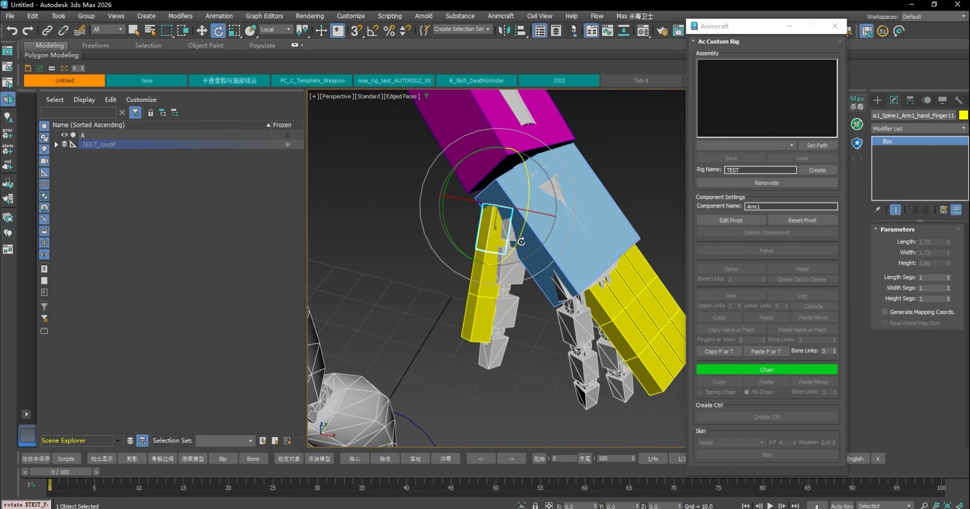
alt+middle_drag(517, 237, 443, 193)
key(w)
drag(437, 190, 453, 204)
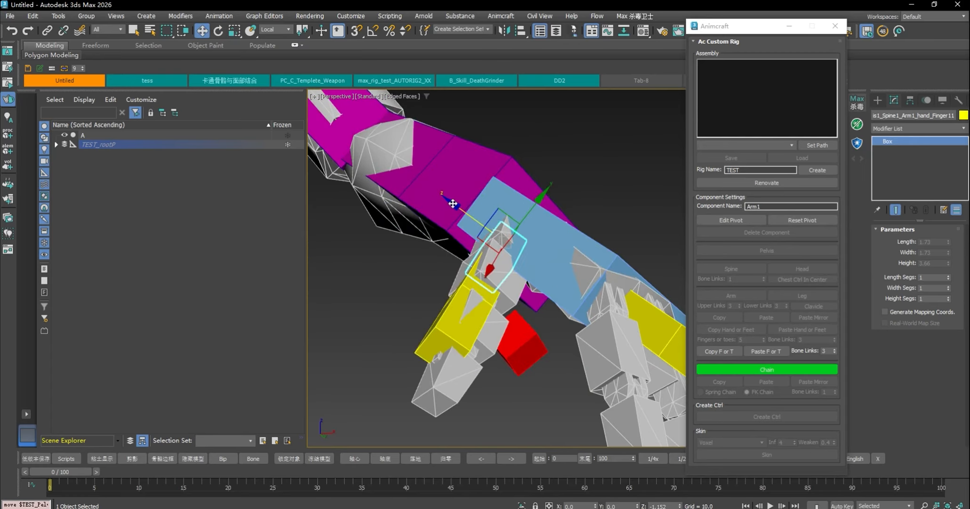
alt+middle_drag(495, 235, 570, 264)
key(e)
drag(546, 217, 533, 207)
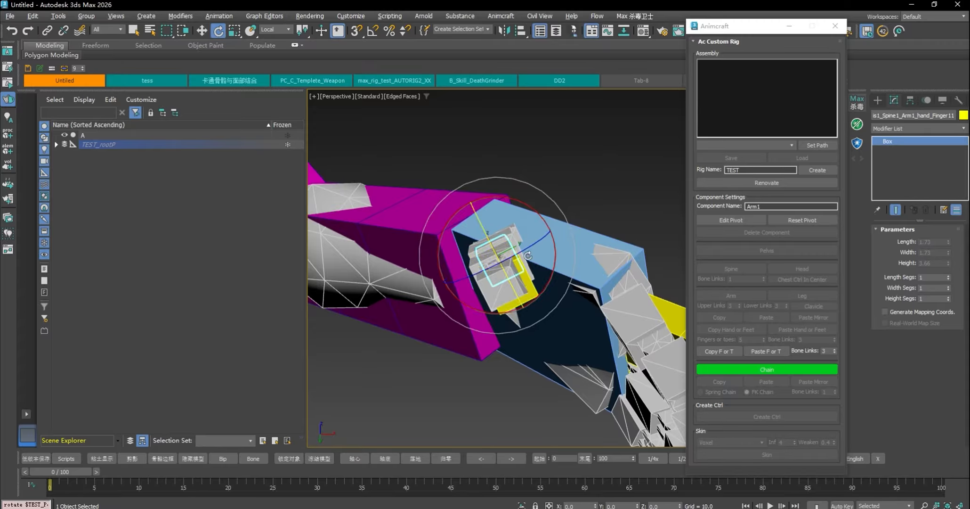
- Align the first finger's middle segment with the thumb's middle joint
mouse_move(528, 255)
alt+middle_down()
mouse_move(476, 309)
mouse_move(507, 302)
mouse_move(549, 325)
mouse_move(545, 253)
alt+middle_up()
click(556, 329)
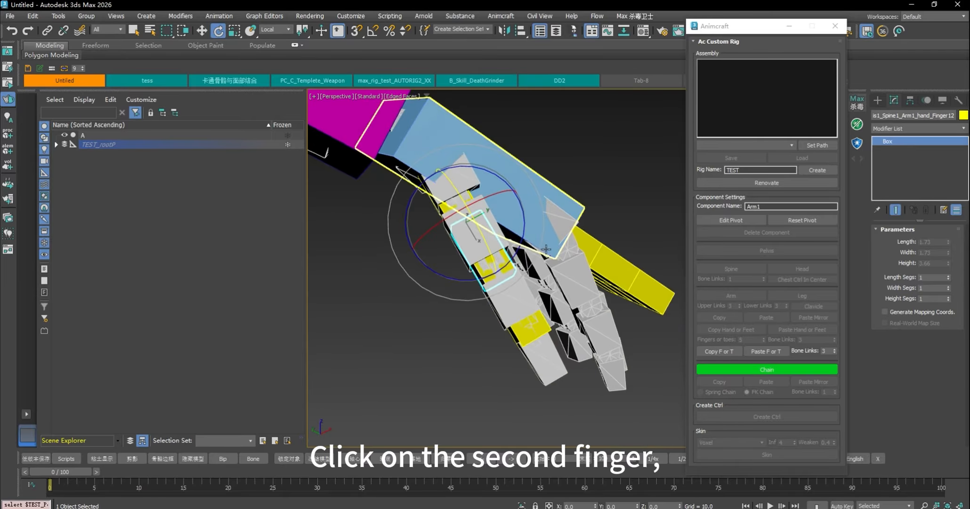
key(w)
drag(497, 273, 474, 232)
key(ctrl+z)
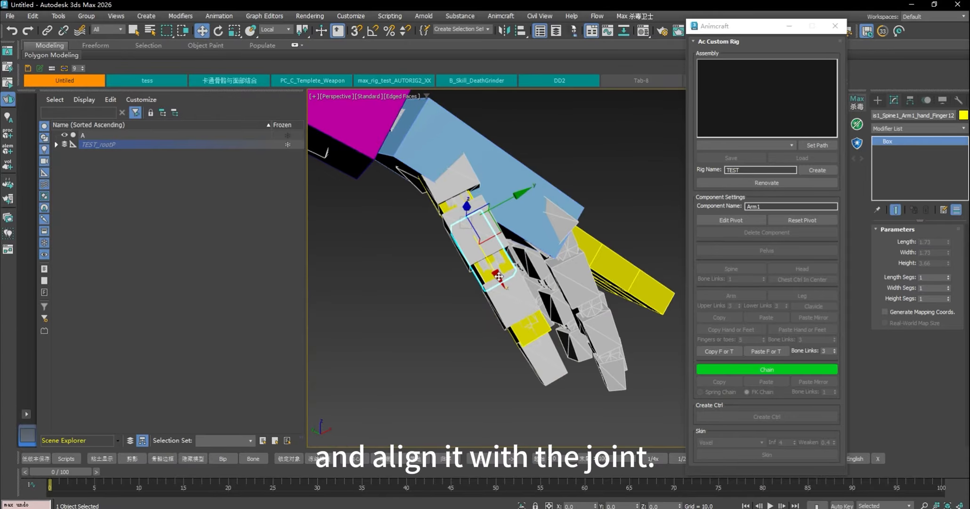
drag(524, 309, 525, 325)
- Move the first finger's tip segment to the last thumb joint and scale it to fit the thumb tip
click(566, 356)
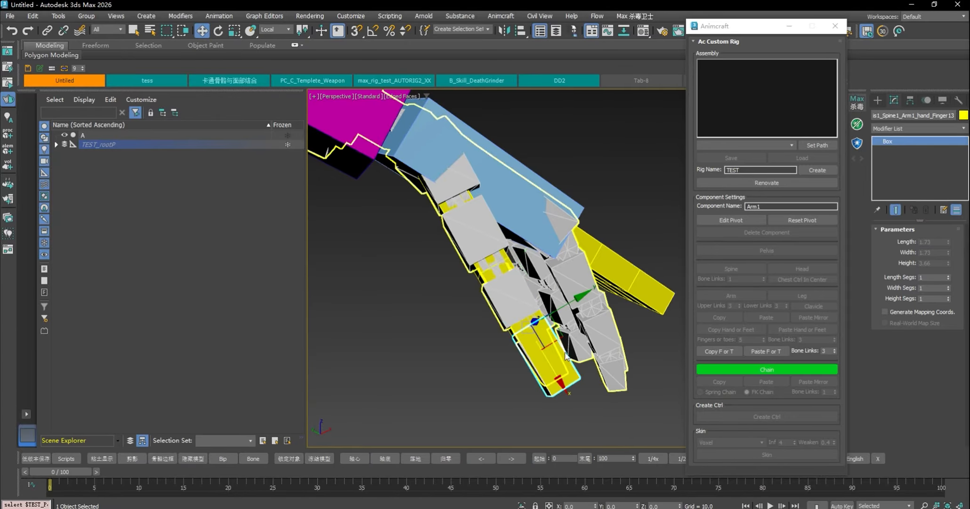
drag(569, 395, 564, 388)
alt+middle_drag(565, 388, 542, 368)
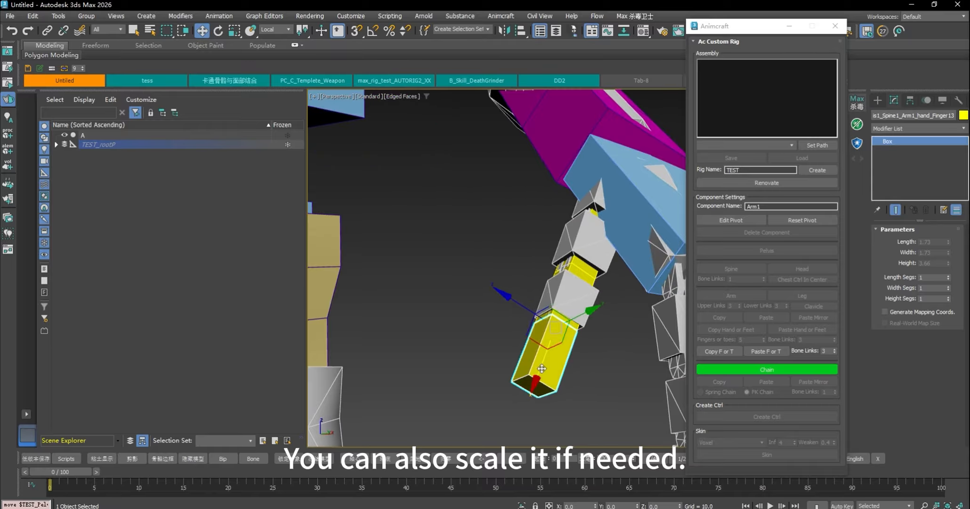
drag(546, 384, 546, 387)
- Move the second finger's base segment across to the root of the index finger mesh
alt+middle_drag(546, 387, 516, 313)
click(560, 291)
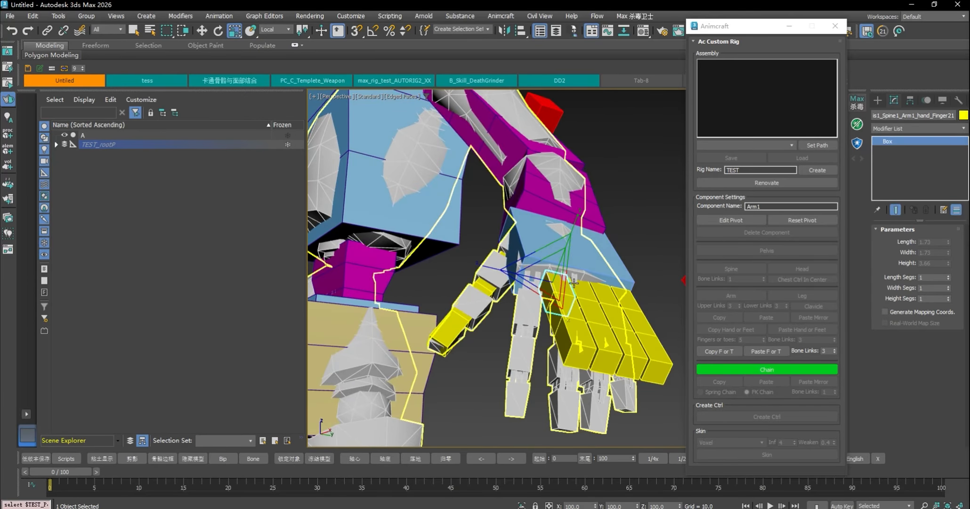
key(w)
drag(548, 256, 523, 246)
alt+middle_drag(524, 247, 587, 317)
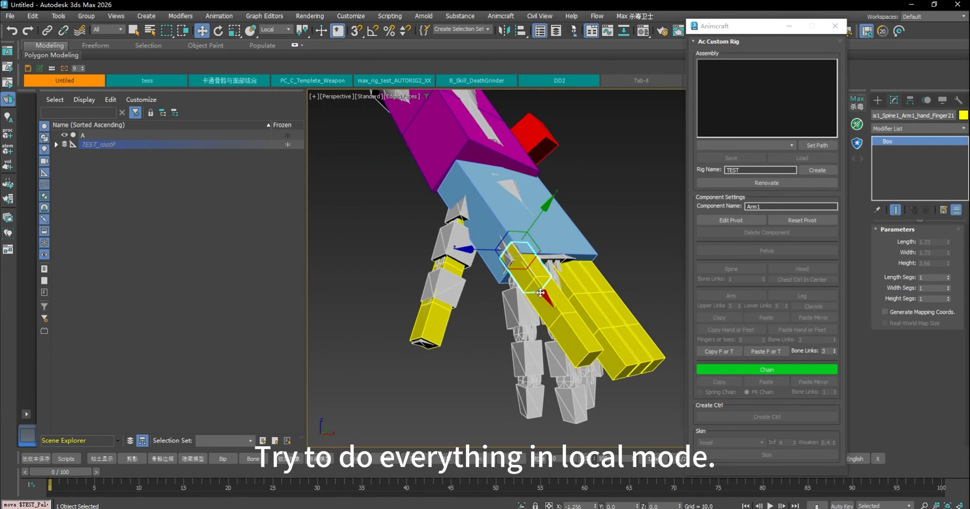
- Rotate the second finger's base segment to follow the index finger mesh and set the transform coordinates to Local
key(e)
drag(546, 234, 549, 268)
alt+right_click(549, 267)
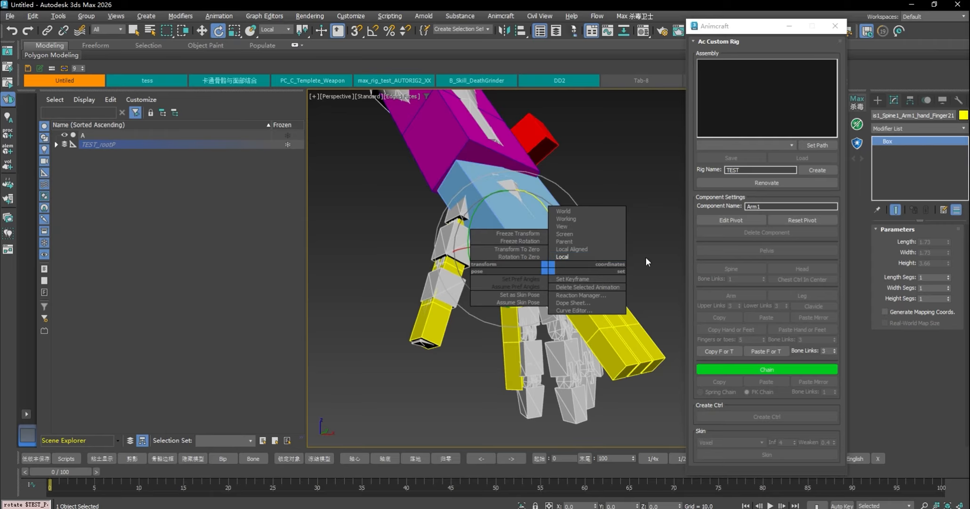
click(584, 257)
- Snap the second finger's base segment to the index finger's root joint along its local axes
alt+middle_drag(608, 258, 520, 318)
key(w)
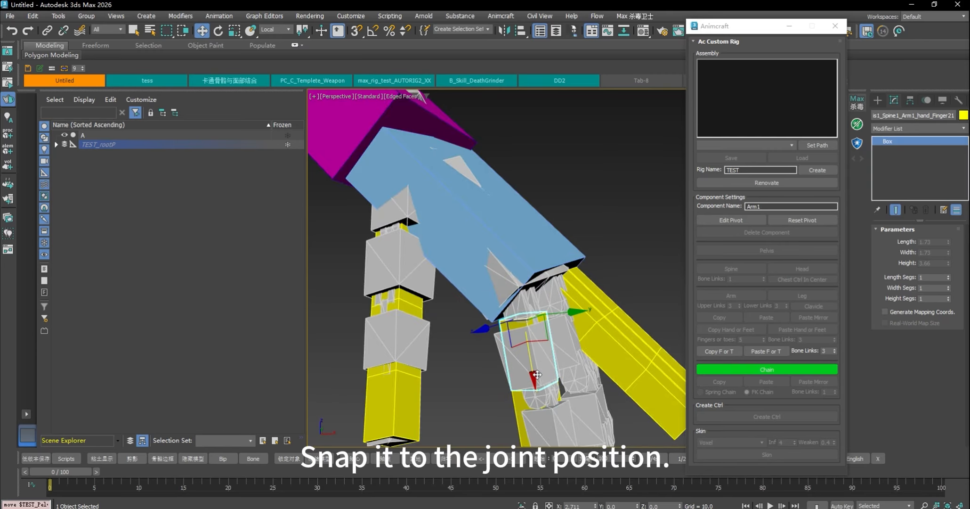
alt+middle_drag(590, 358, 478, 313)
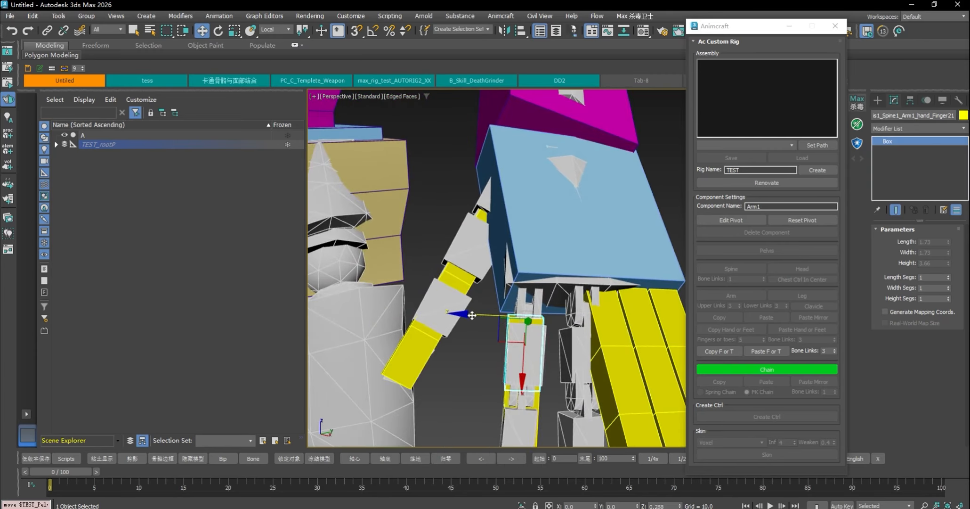
alt+middle_drag(540, 362, 570, 156)
key(e)
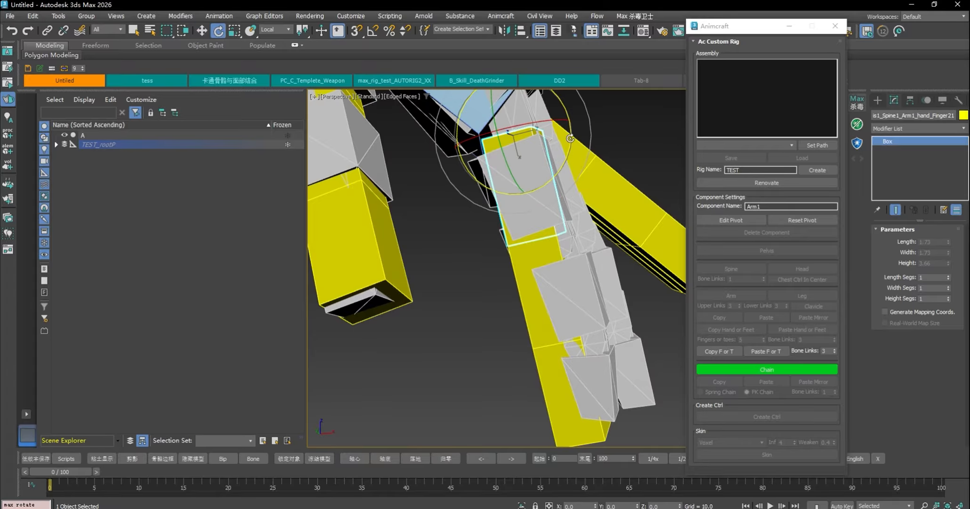
- Align the second finger's middle and tip segments with the index joints and scale the tip to the mesh length
click(598, 253)
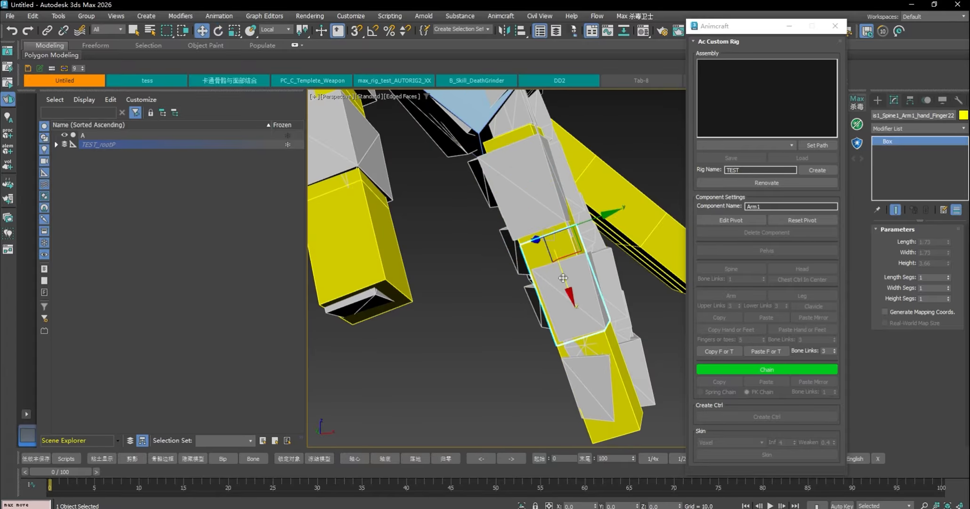
click(630, 430)
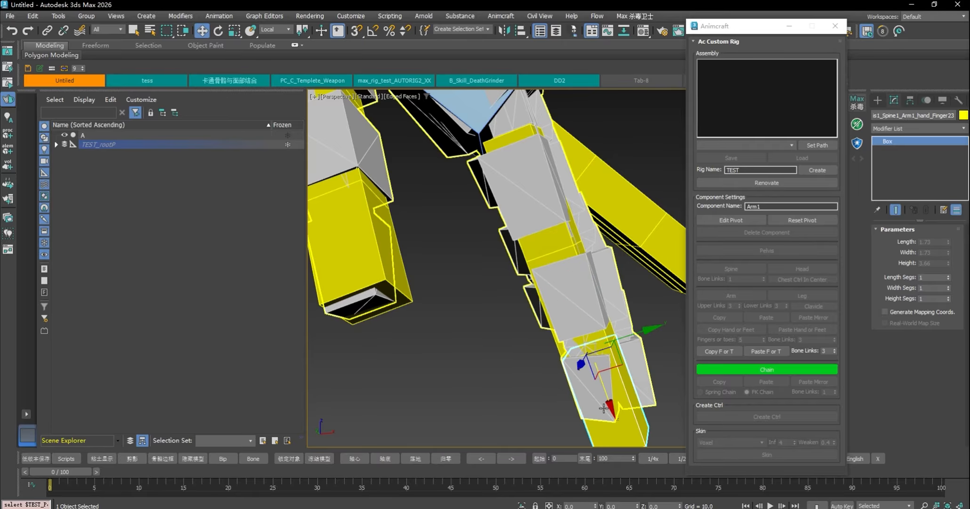
scroll(491, 291, up, 5)
key(r)
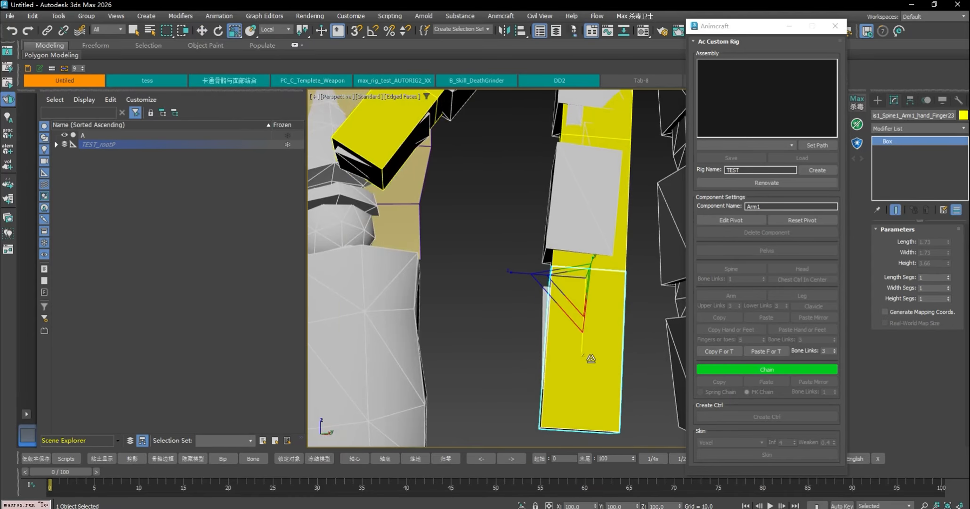
drag(584, 352, 583, 345)
- Rotate the second finger's base segment slightly to refine its alignment with the index finger mesh
scroll(581, 329, down, 4)
alt+middle_drag(608, 208, 595, 224)
click(595, 223)
key(e)
drag(614, 216, 615, 217)
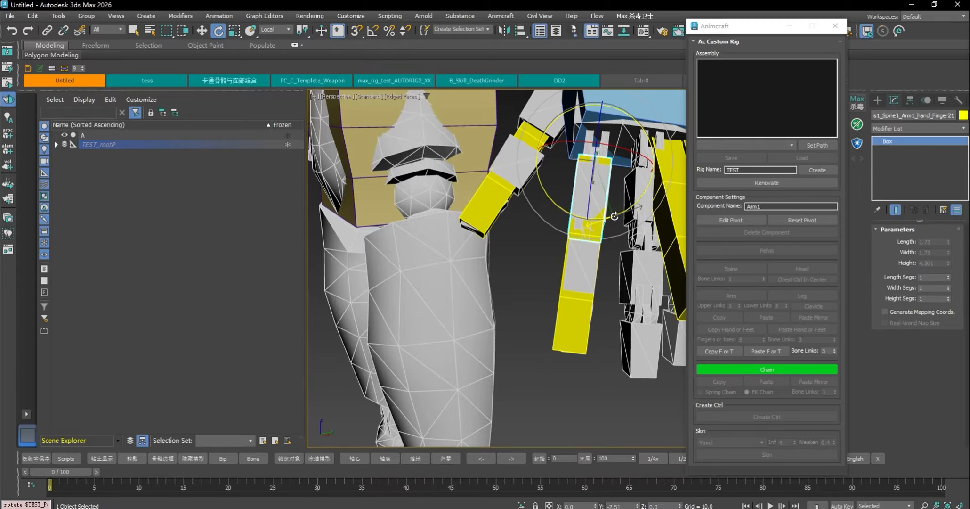
- Rotate the third finger's base segment downward and move it toward the root of the middle finger mesh
middle_drag(637, 207, 598, 253)
click(600, 239)
drag(616, 195, 618, 221)
mouse_move(618, 220)
alt+middle_down()
mouse_move(606, 168)
mouse_move(605, 210)
alt+middle_up()
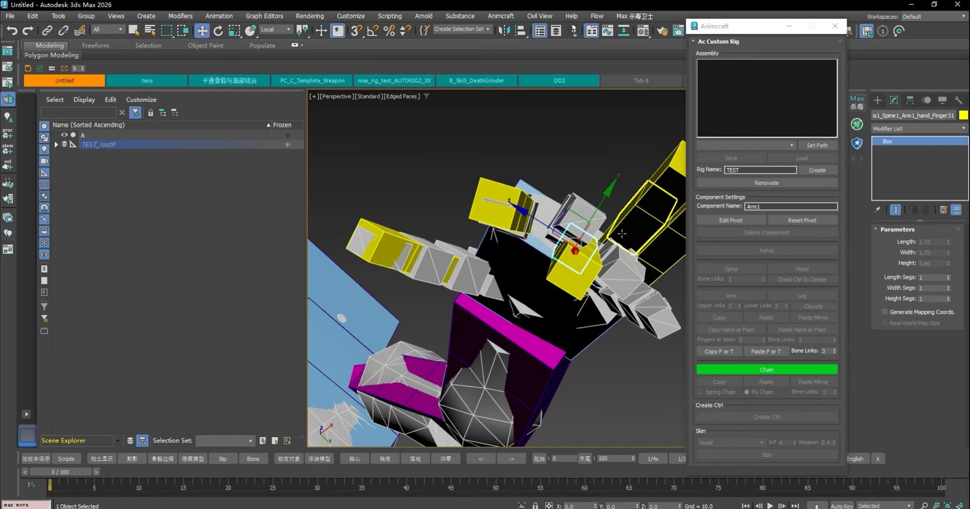
drag(573, 210, 573, 194)
alt+middle_drag(572, 182, 603, 207)
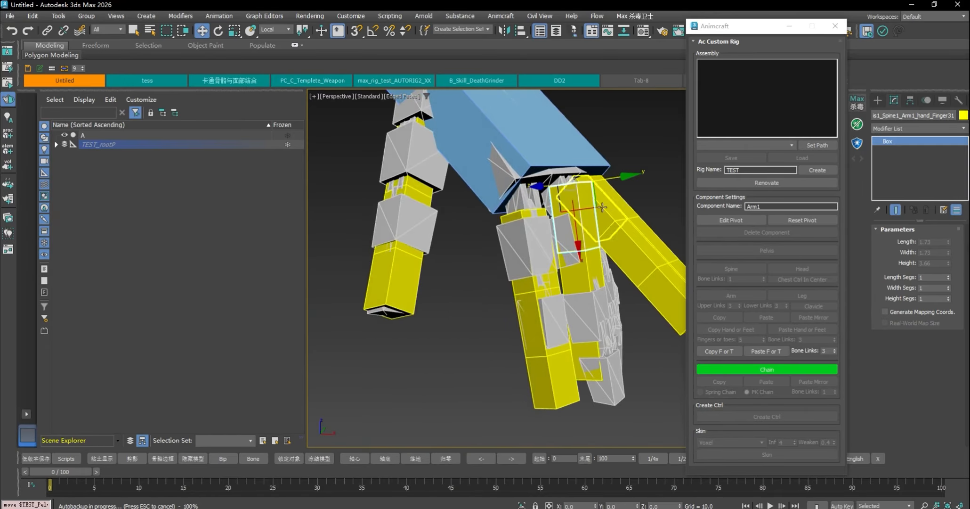
- Refine the position and angle of the third finger's base segment at the middle finger's root joint
drag(561, 208, 556, 223)
alt+middle_drag(552, 219, 523, 207)
drag(523, 193, 543, 196)
alt+middle_drag(610, 281, 670, 267)
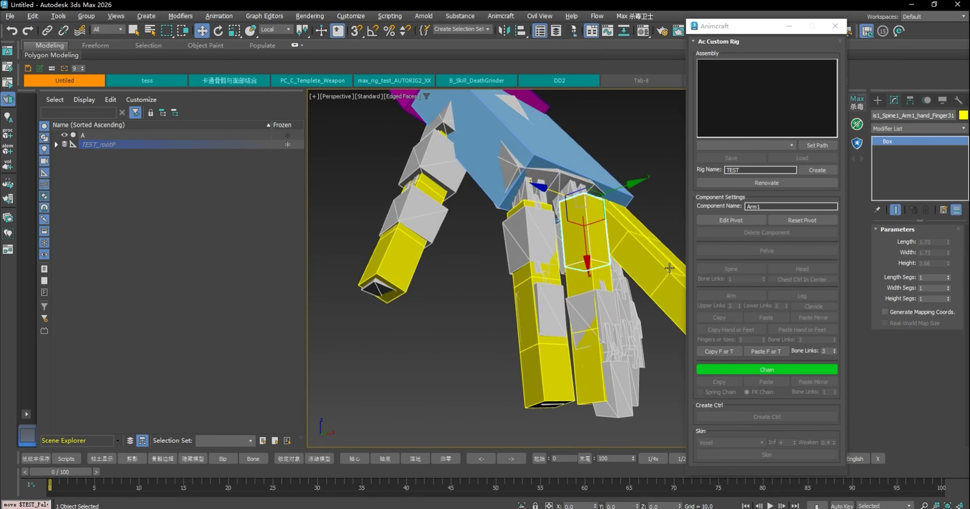
drag(633, 183, 623, 184)
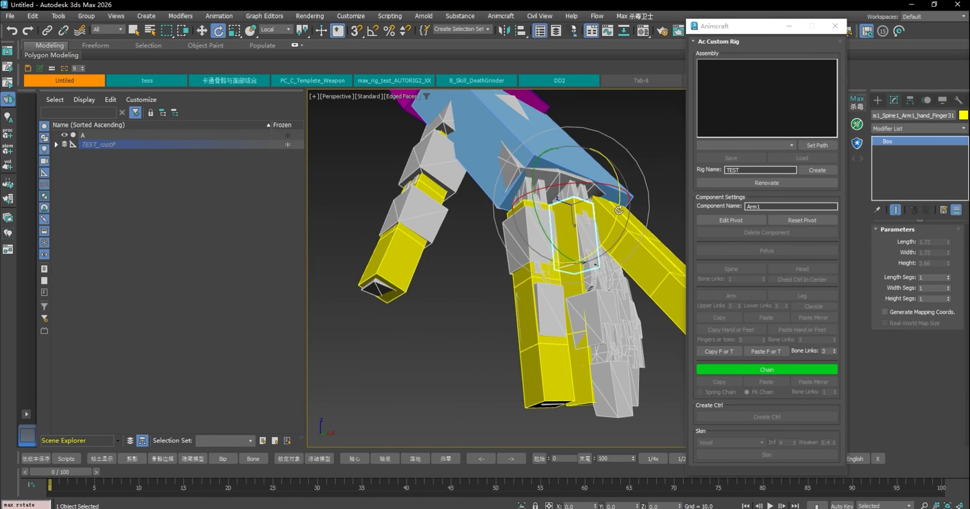
- Move the third finger's middle segment along the finger to the middle finger's second joint
key(Page_Down)
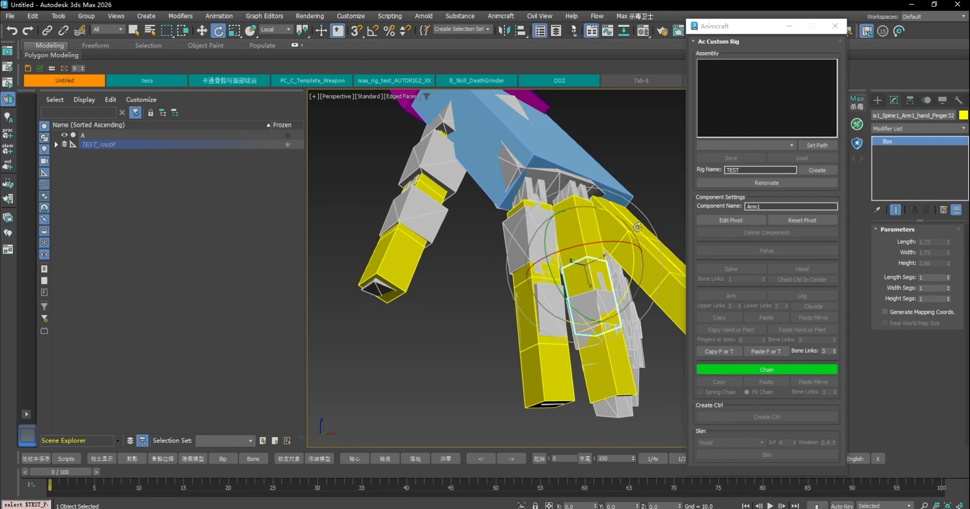
drag(603, 315, 609, 337)
middle_drag(653, 403, 635, 327)
scroll(635, 328, up, 4)
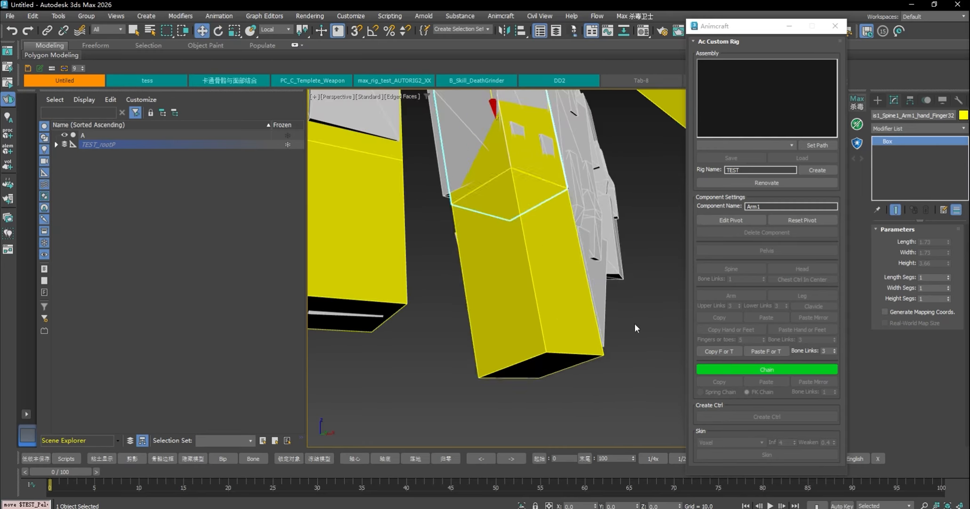
- Position the third finger's tip segment at the last joint and shorten it to match the middle finger's tip
scroll(576, 259, up, 2)
alt+middle_drag(577, 259, 621, 320)
scroll(622, 320, down, 2)
drag(531, 253, 560, 348)
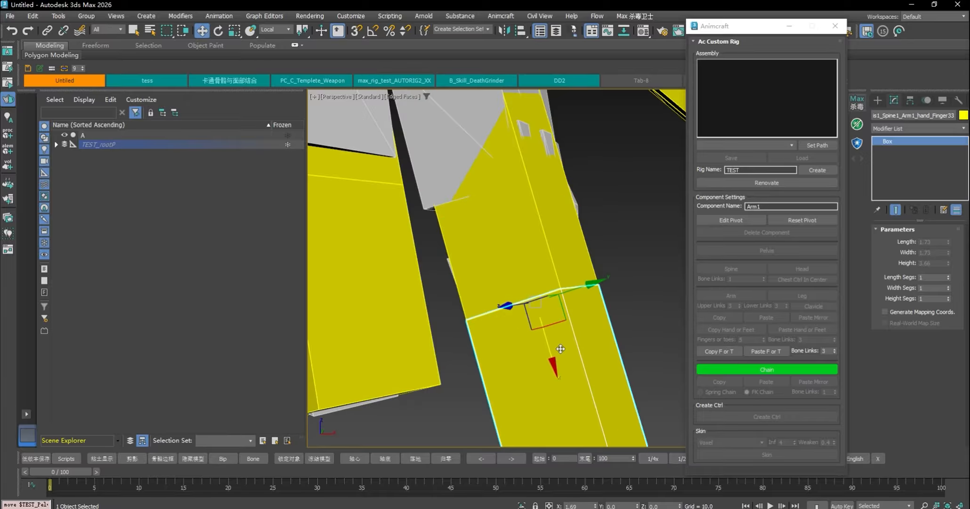
drag(552, 311, 527, 259)
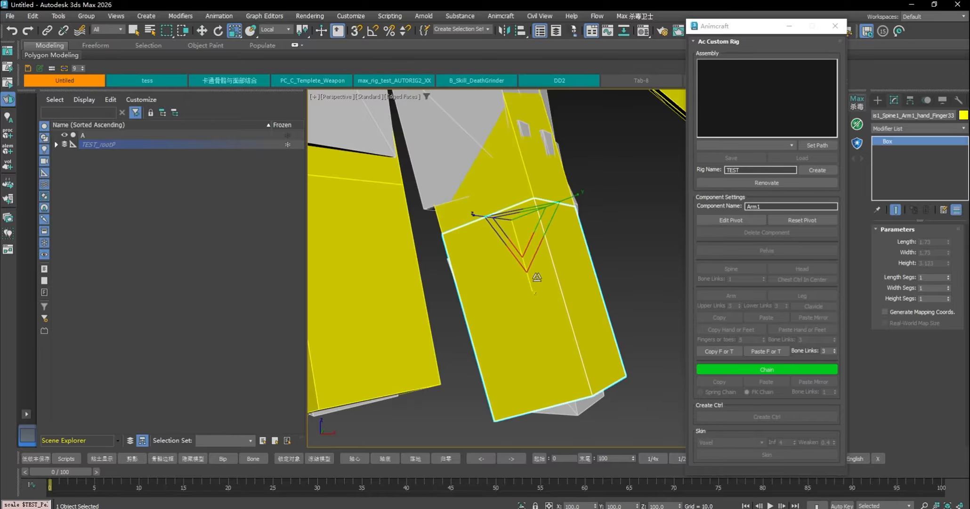
- Rotate the fourth finger's base segment downward and place it at the root of the ring finger mesh
scroll(556, 292, down, 5)
alt+middle_drag(613, 226, 585, 301)
click(572, 250)
drag(586, 219, 589, 258)
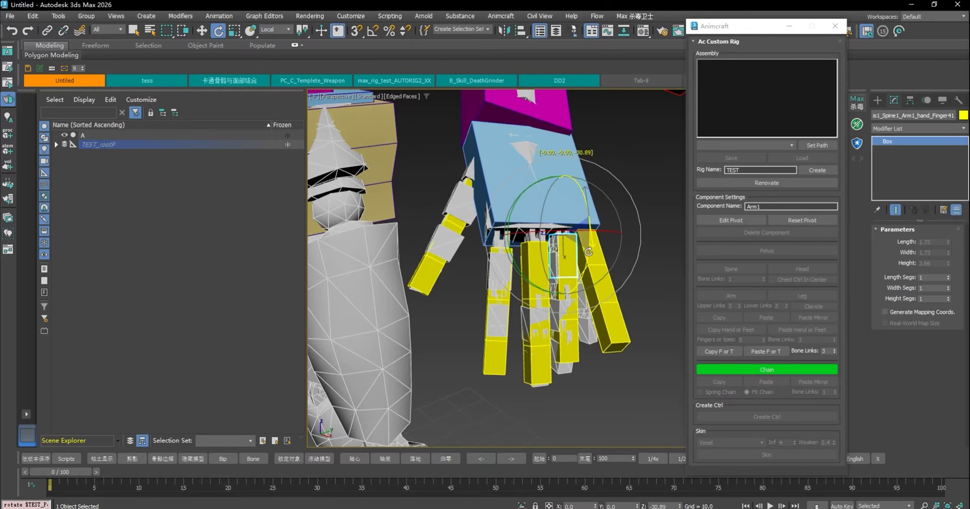
alt+middle_drag(567, 305, 558, 300)
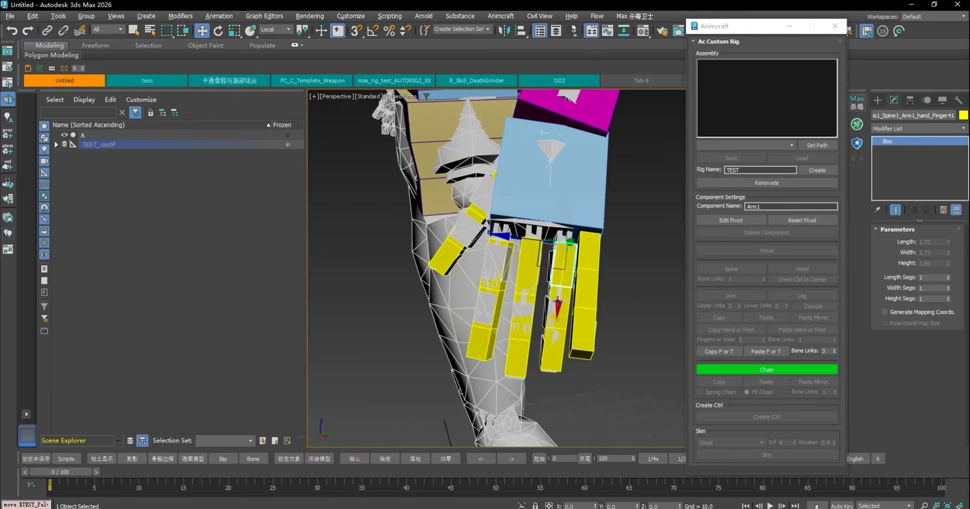
alt+middle_drag(509, 237, 523, 351)
- Move the fourth finger's middle and tip segments along the finger to match the ring finger joints
key(e)
click(517, 357)
key(w)
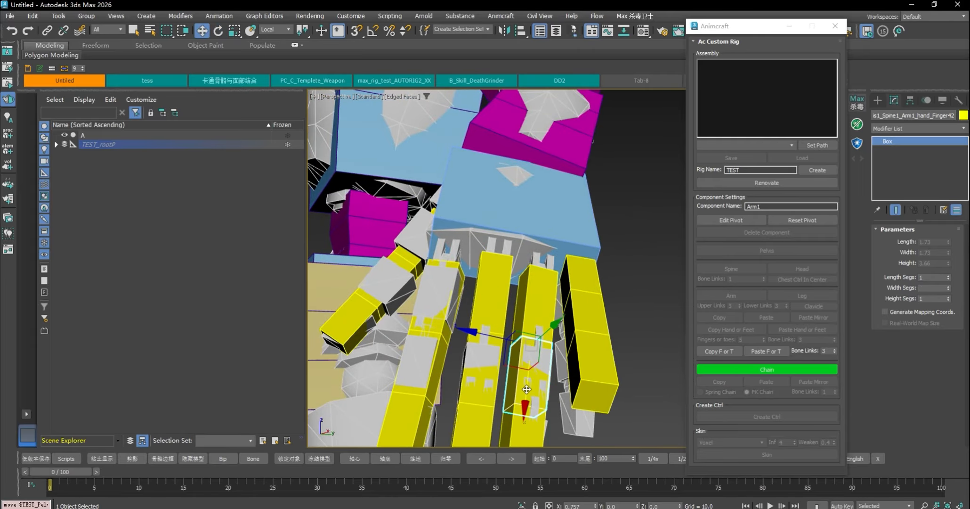
middle_drag(527, 384, 551, 294)
click(550, 346)
scroll(547, 353, up, 4)
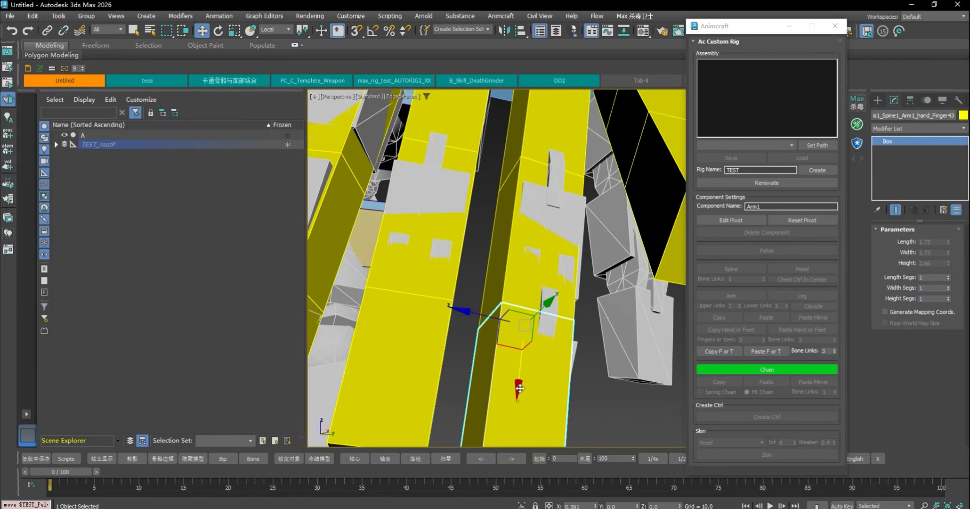
drag(520, 388, 520, 390)
- Rotate the fifth finger's base segment to follow the direction of the little finger mesh
scroll(542, 368, down, 4)
alt+middle_drag(542, 367, 523, 234)
click(620, 223)
scroll(641, 264, up, 2)
key(e)
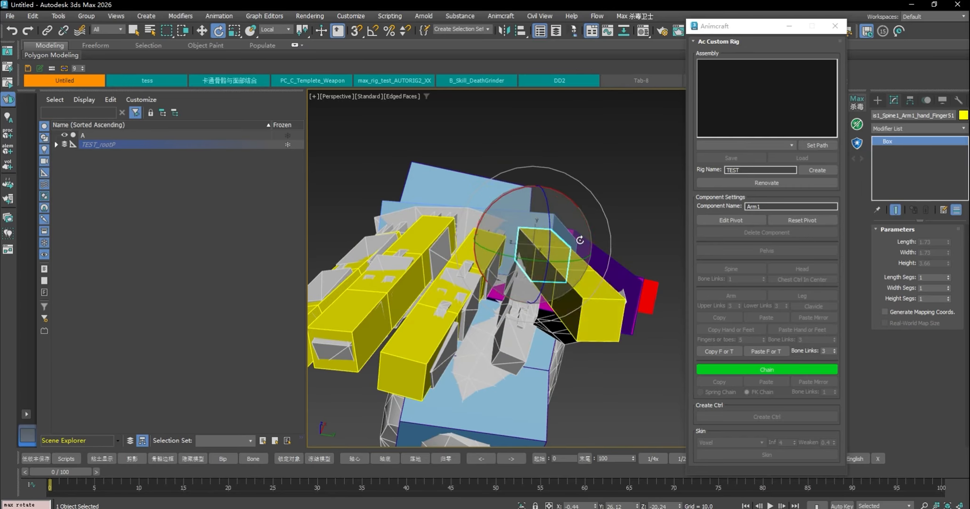
drag(580, 240, 554, 222)
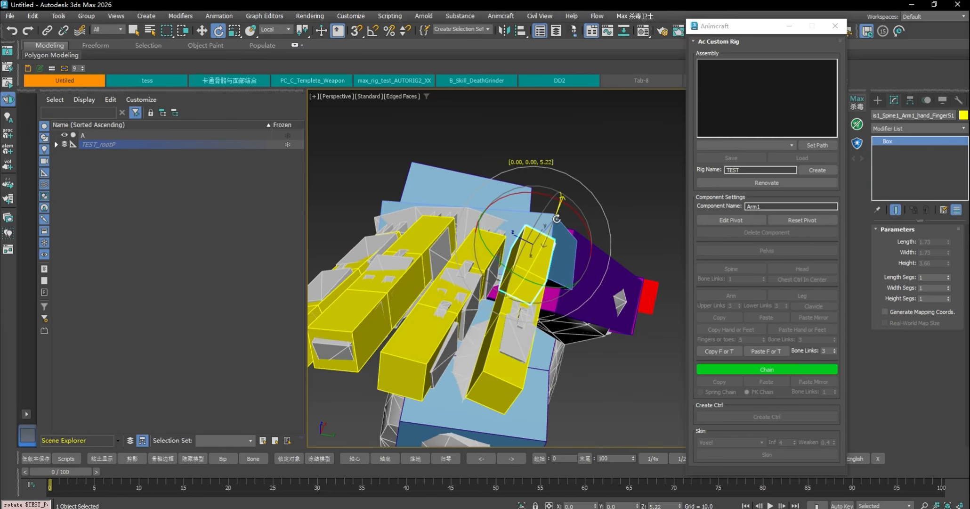
- Move the fifth finger's base segment onto the little finger's root joint and refine its angle
key(w)
alt+middle_drag(551, 246, 564, 274)
mouse_move(529, 281)
mouse_down()
mouse_move(531, 321)
mouse_move(530, 289)
mouse_up()
alt+middle_drag(585, 301, 513, 340)
key(e)
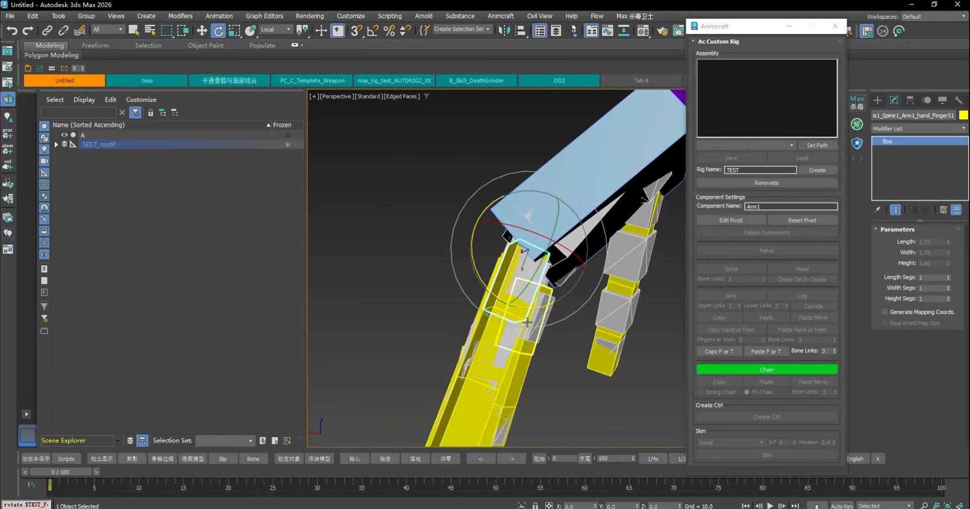
- Check the fifth finger's end segments against the little finger mesh and clear the selection
click(512, 342)
key(w)
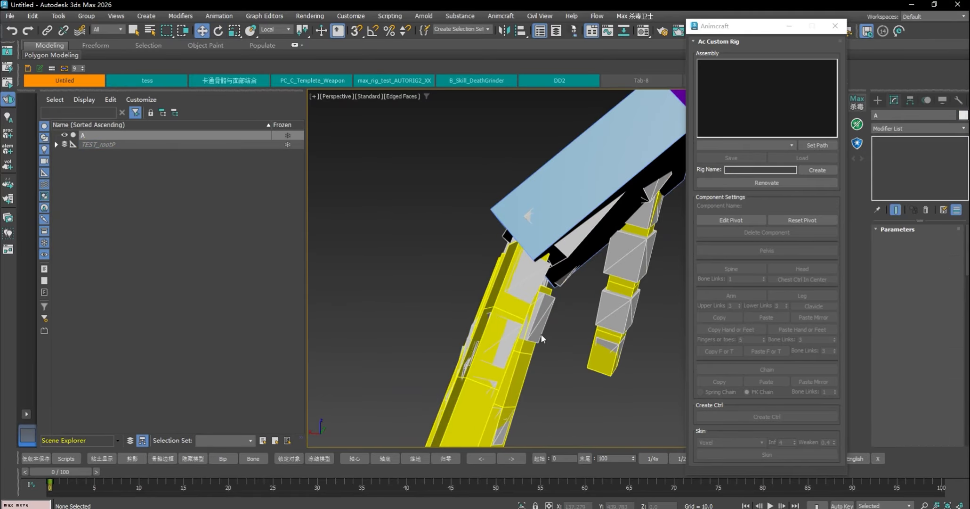
click(485, 373)
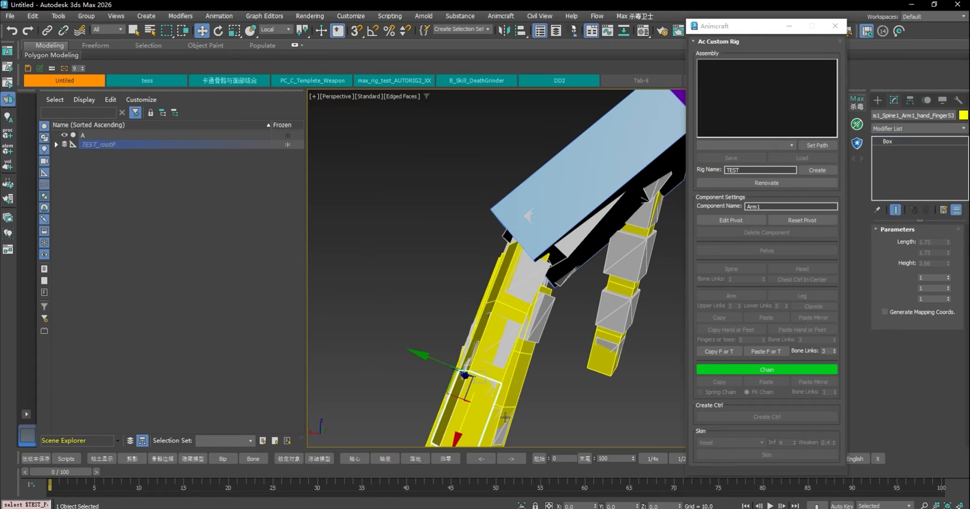
alt+middle_drag(486, 364, 670, 355)
click(511, 343)
click(620, 316)
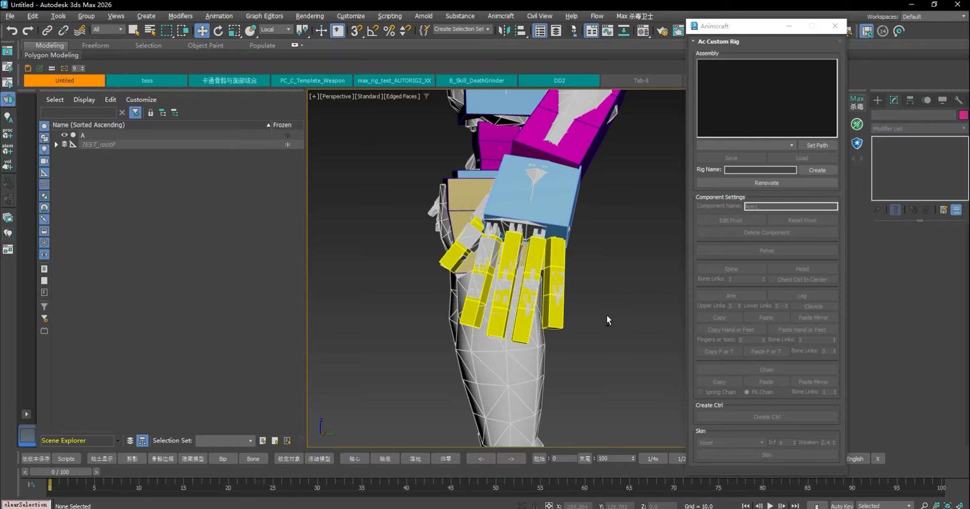
- Copy the settings of the fitted Arm1 component
alt+middle_drag(607, 316, 546, 233)
scroll(545, 233, down, 3)
click(524, 246)
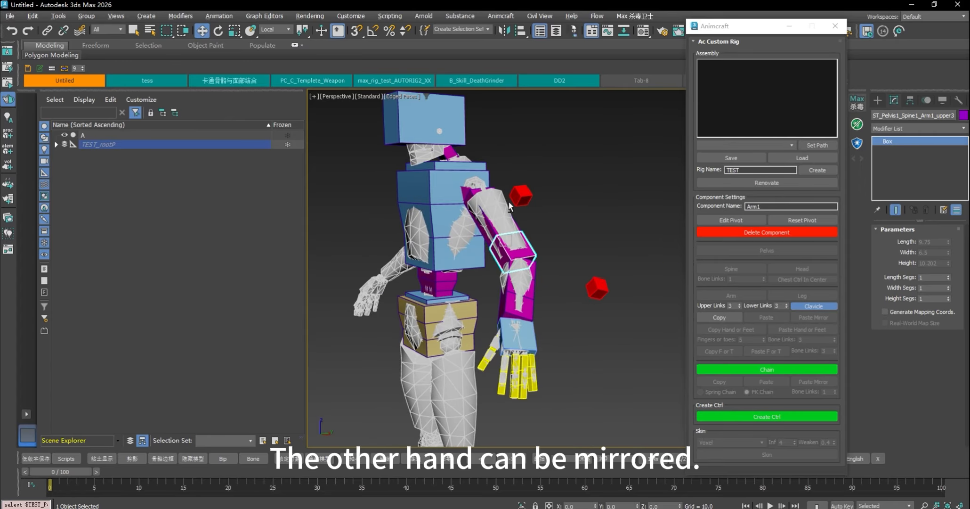
alt+middle_drag(509, 206, 393, 211)
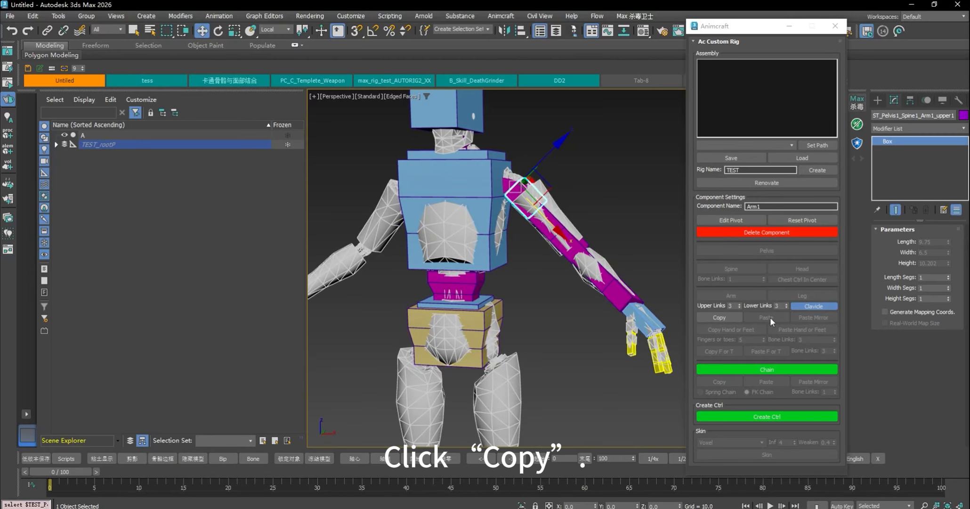
click(723, 317)
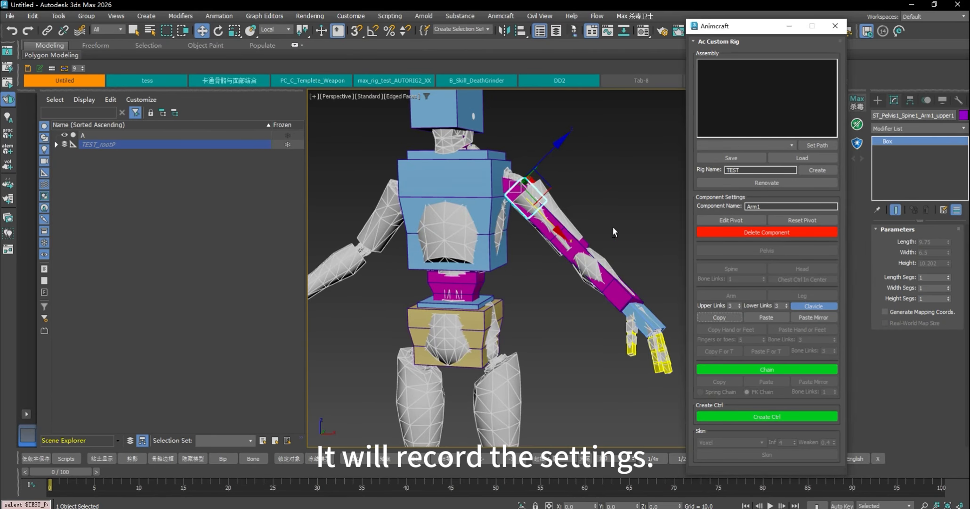
- Create a second arm component from the chest block of the spine
alt+middle_drag(612, 227, 658, 249)
middle_drag(617, 206, 610, 188)
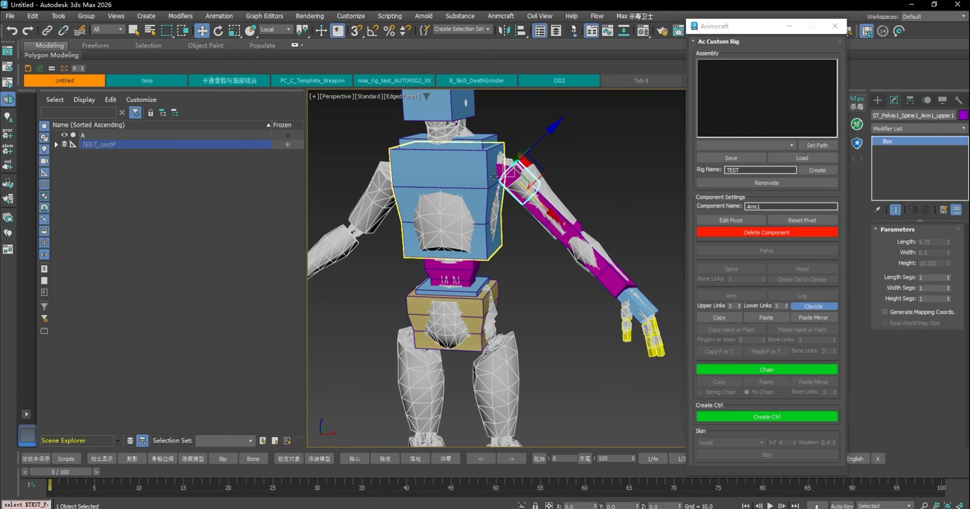
click(484, 173)
click(735, 296)
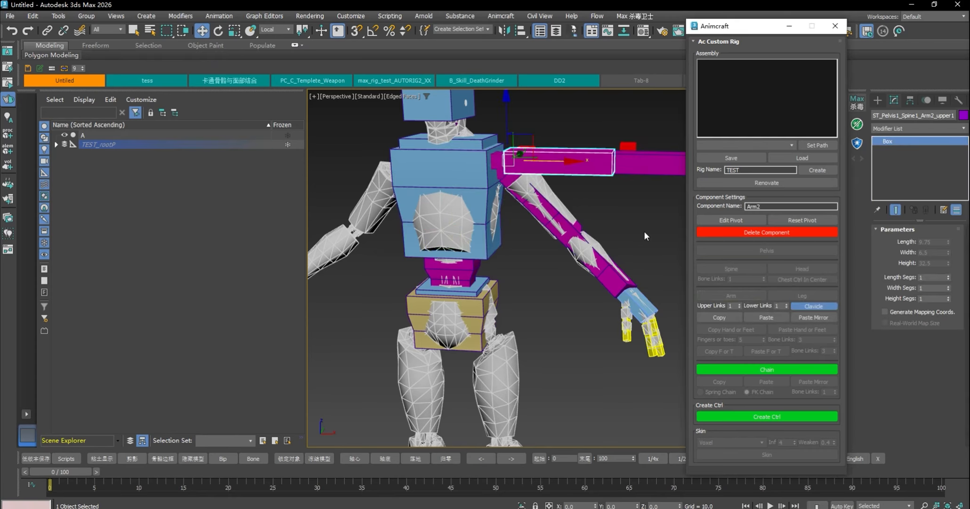
middle_drag(618, 221, 605, 214)
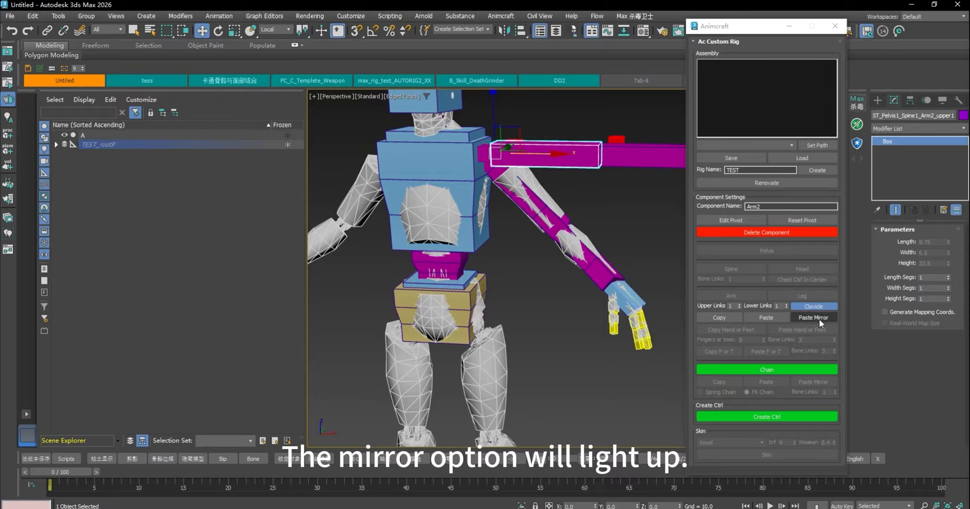
- Paste the copied arm settings mirrored onto Arm2 so it fits the character's right arm
middle_drag(464, 210, 339, 217)
alt+middle_drag(635, 222, 639, 238)
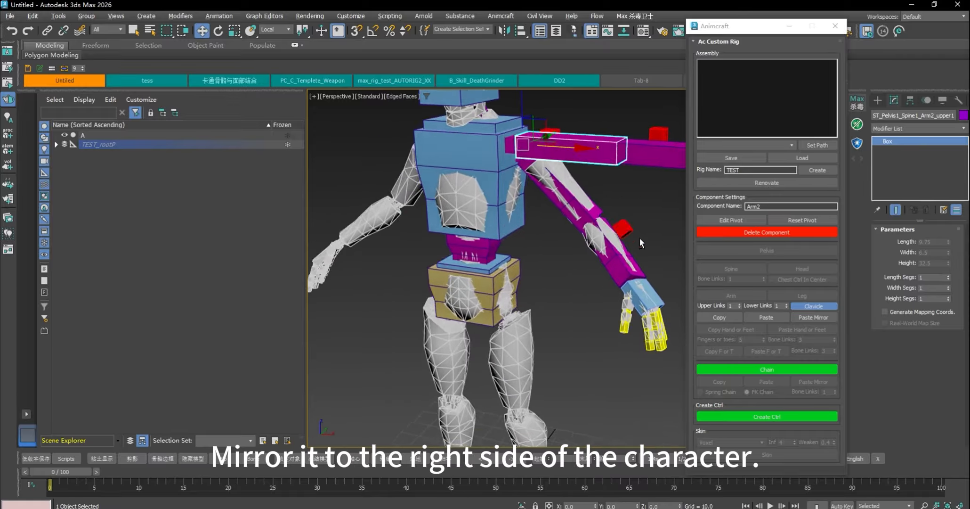
click(814, 317)
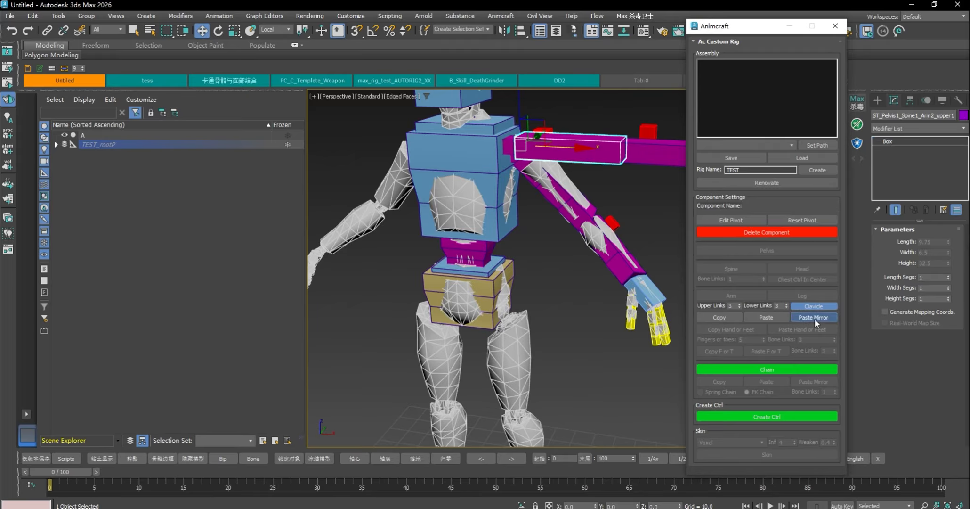
alt+middle_drag(515, 254, 483, 280)
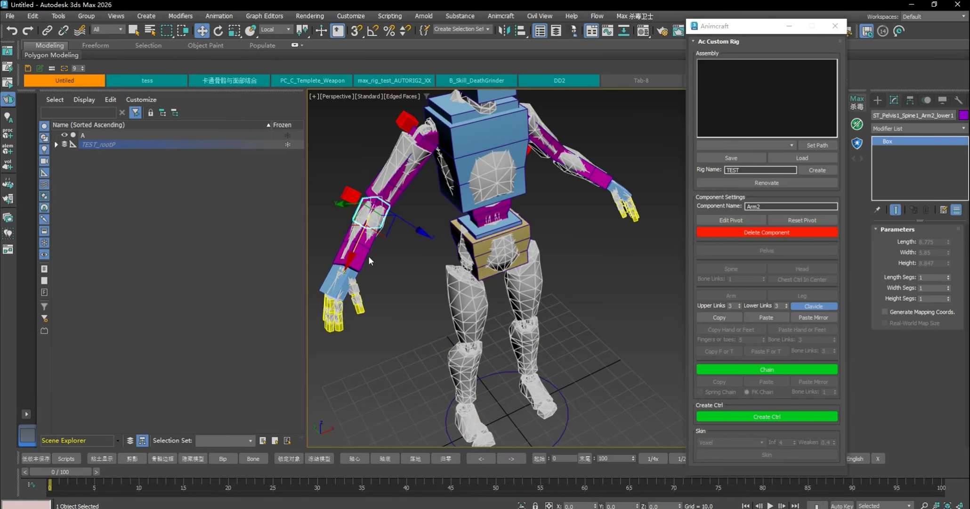
alt+middle_drag(558, 266, 515, 245)
- Set Arm1's upper links to 1 and paste its copied settings mirrored onto Arm2
click(658, 283)
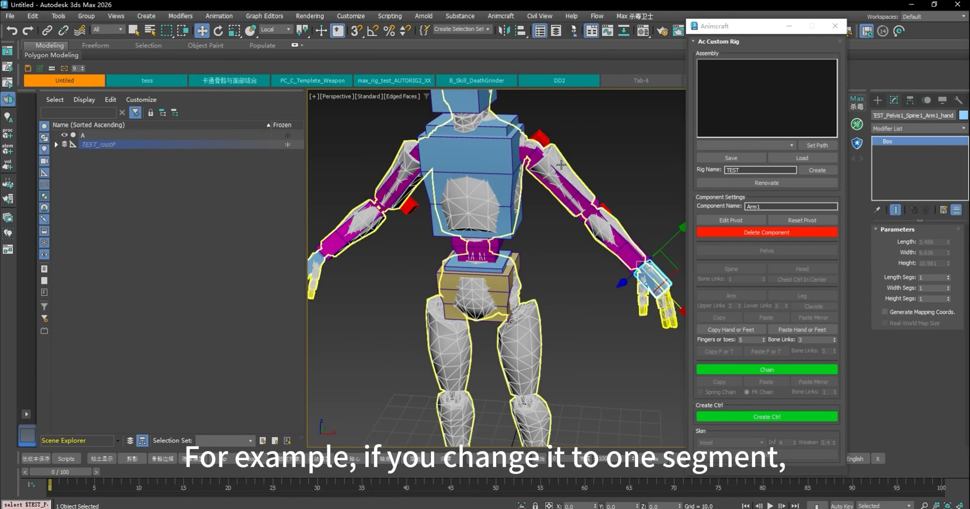
click(538, 159)
click(739, 308)
click(740, 308)
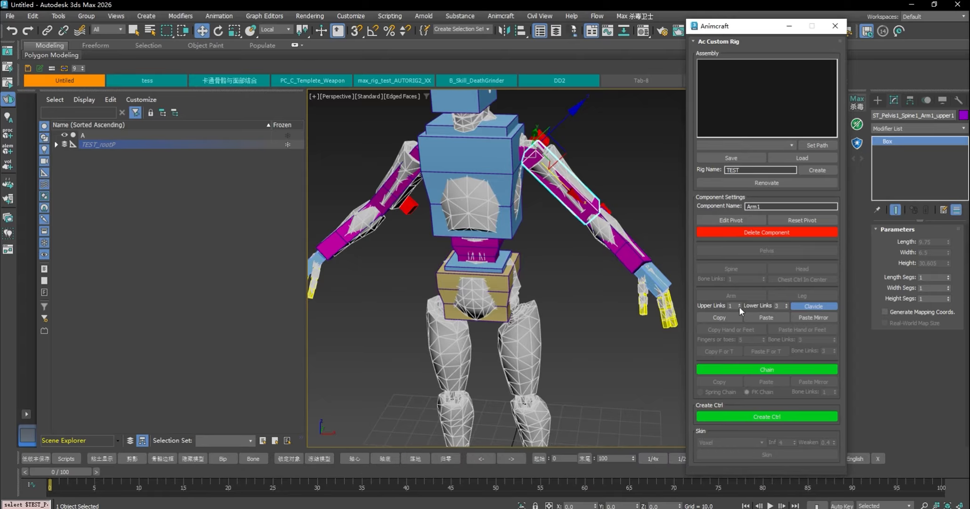
click(719, 317)
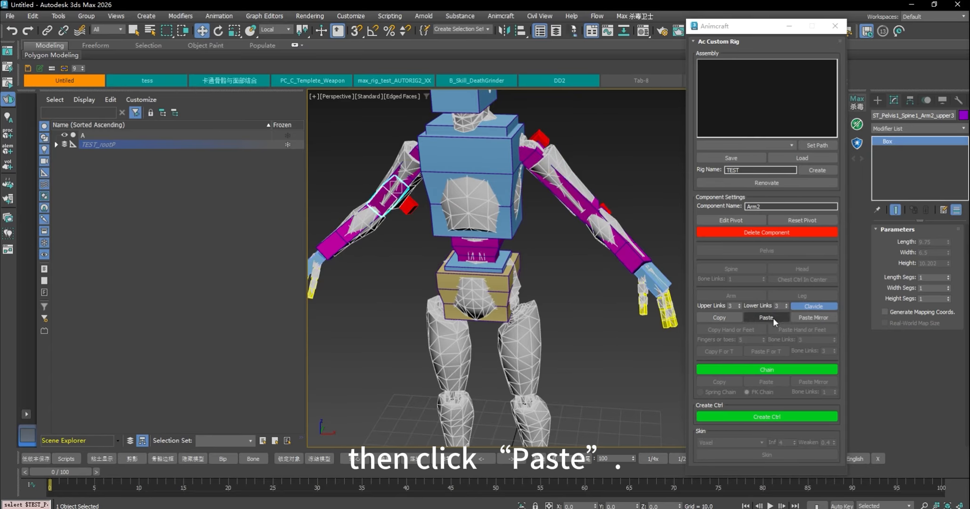
click(816, 317)
alt+middle_drag(594, 272, 471, 235)
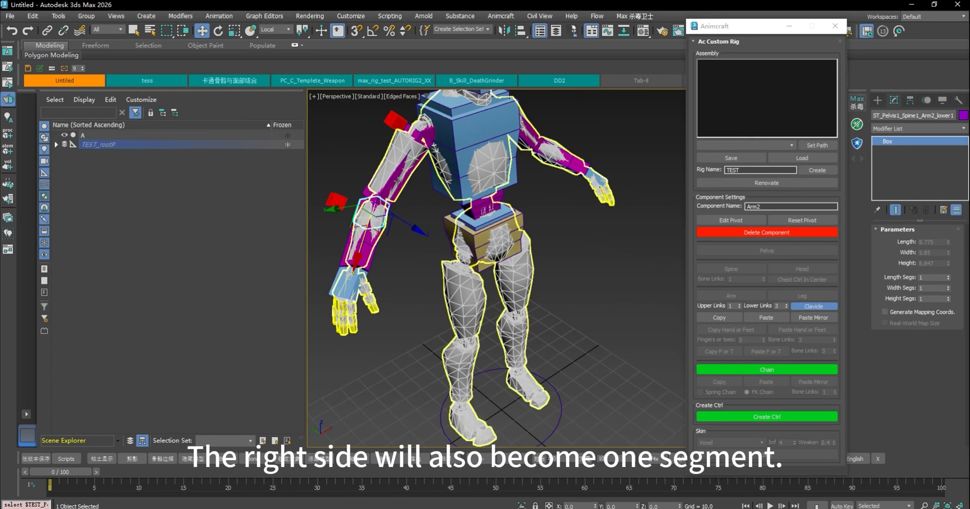
- Set the upper links of both Arm2 and Arm1 to 3
middle_drag(422, 191, 488, 251)
scroll(488, 251, up, 3)
alt+middle_drag(580, 306, 478, 234)
click(740, 303)
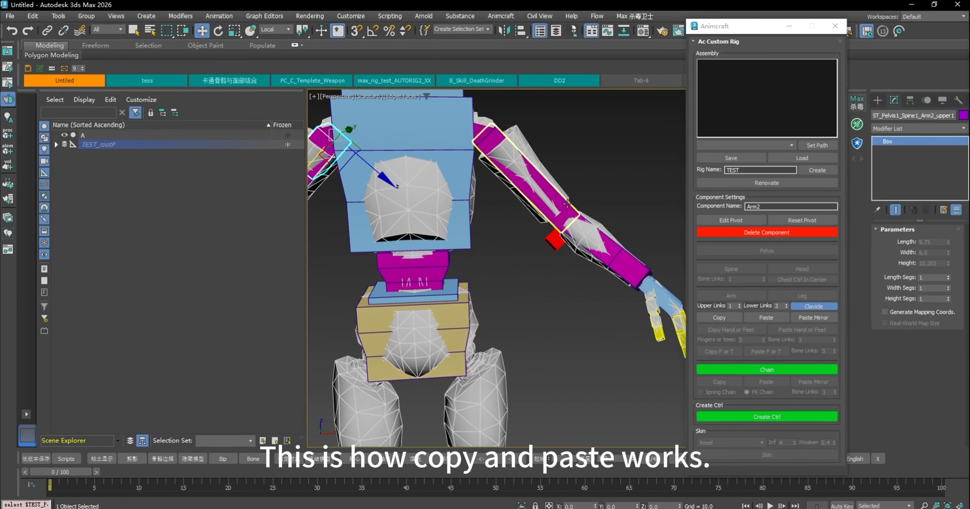
click(740, 302)
- Examine the copy and paste options available for the arm, finger and hand components
scroll(538, 208, down, 5)
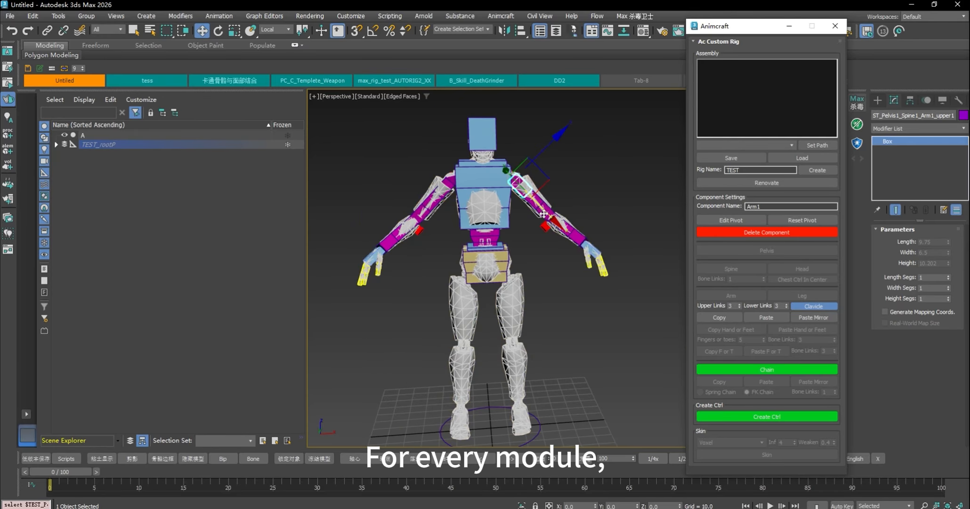
scroll(558, 326, up, 4)
alt+middle_drag(526, 222, 595, 237)
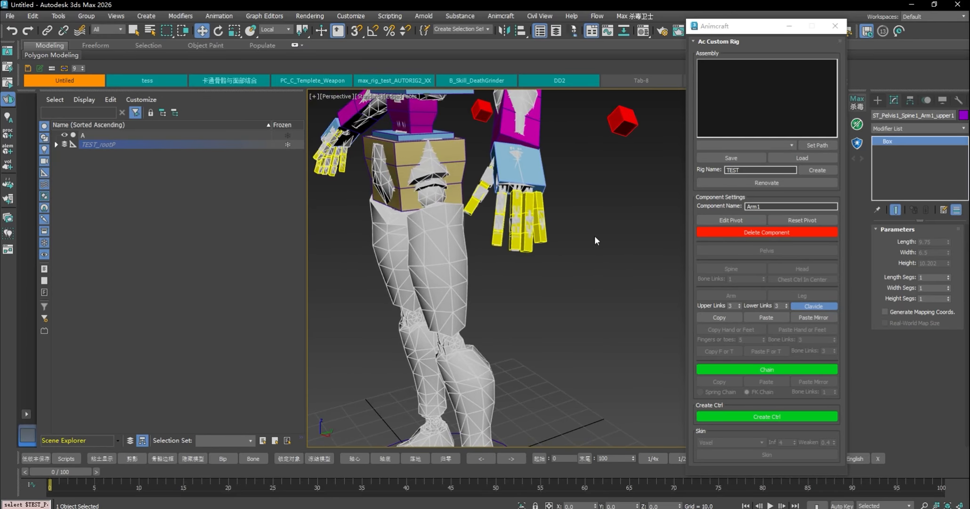
scroll(514, 213, down, 2)
alt+middle_drag(514, 213, 595, 291)
scroll(553, 275, down, 3)
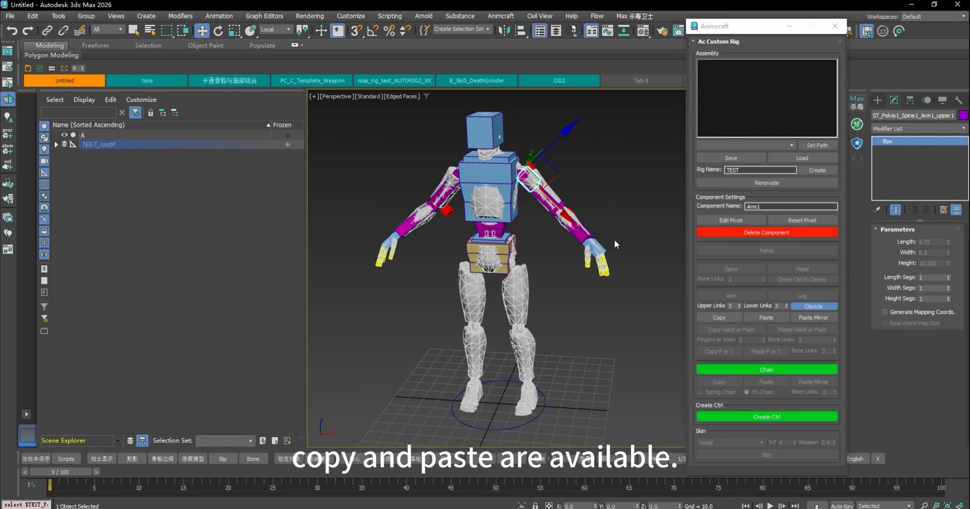
scroll(603, 241, up, 5)
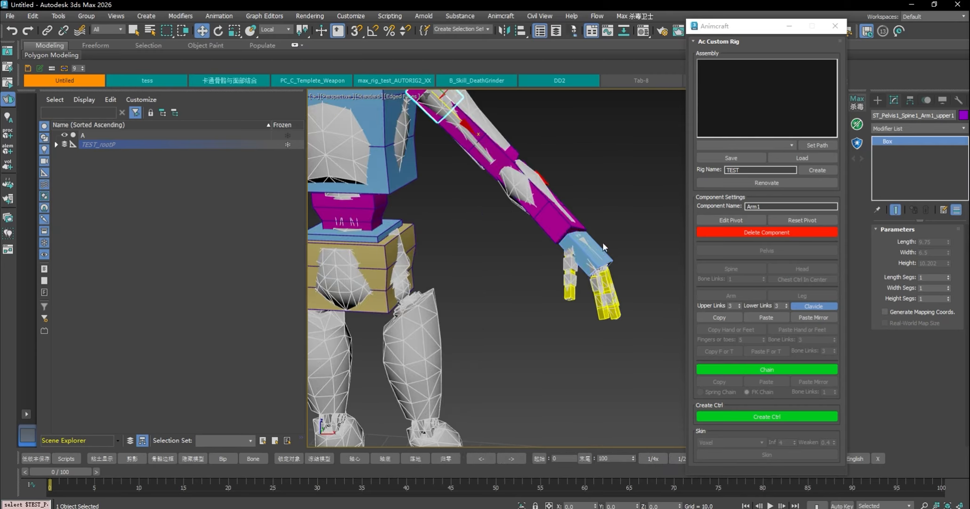
click(587, 252)
scroll(581, 260, up, 5)
click(546, 365)
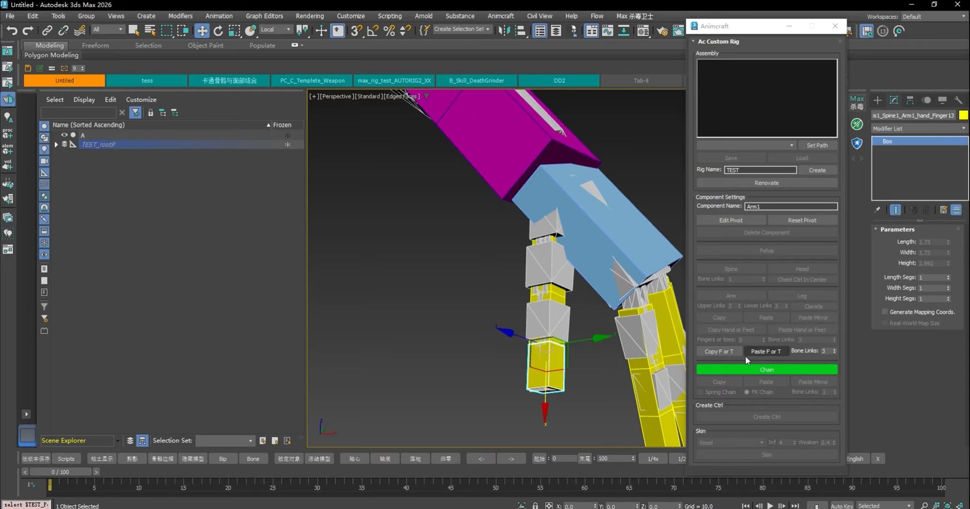
scroll(615, 327, down, 3)
click(591, 221)
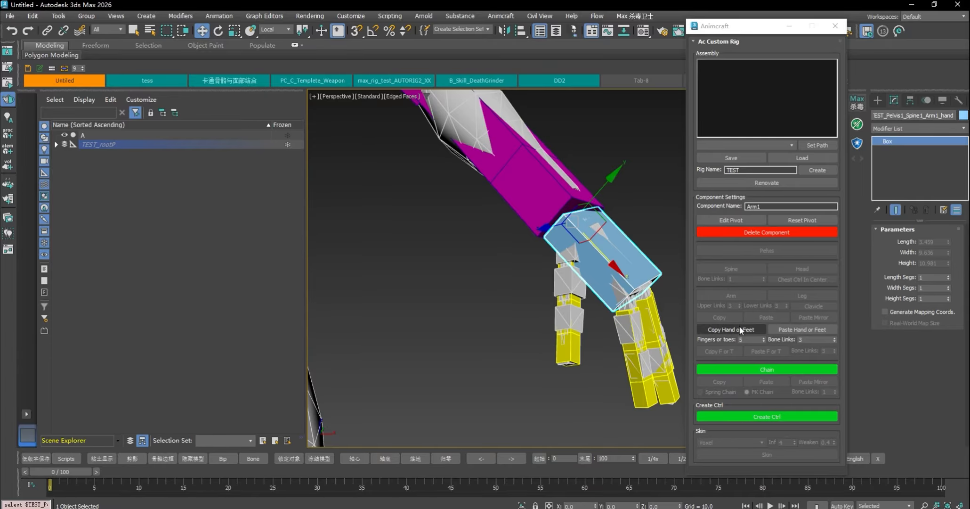
scroll(502, 239, down, 5)
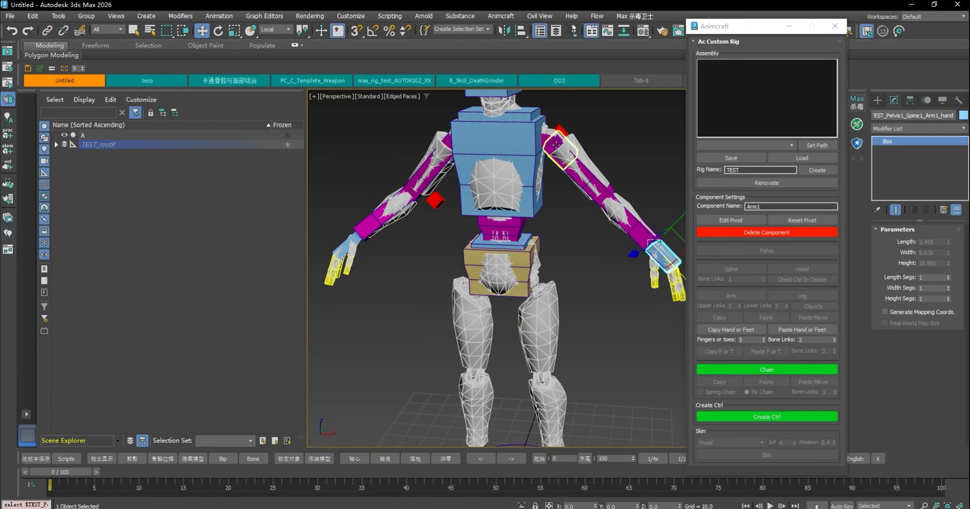
- Examine the bone count settings of the arm segments and the finger settings of the palm
click(557, 145)
click(659, 241)
click(360, 239)
click(579, 171)
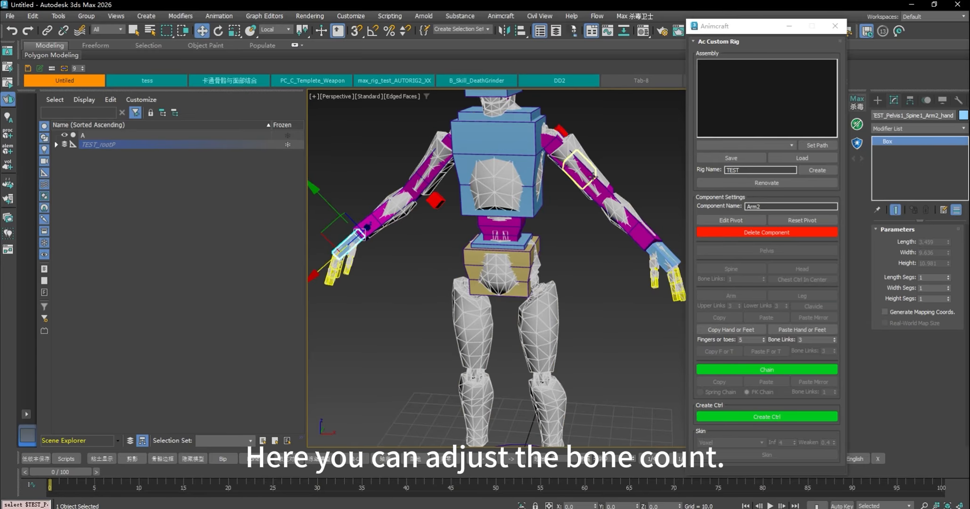
scroll(637, 188, up, 3)
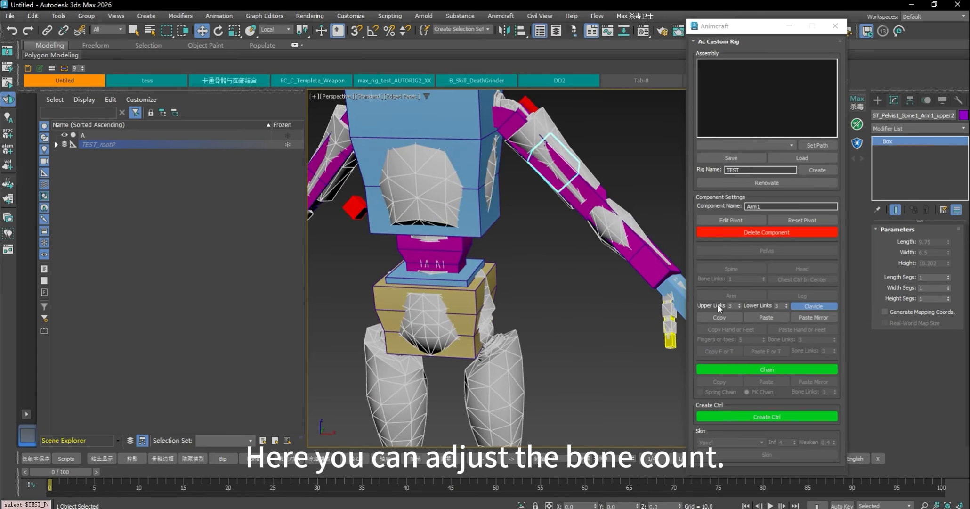
click(673, 290)
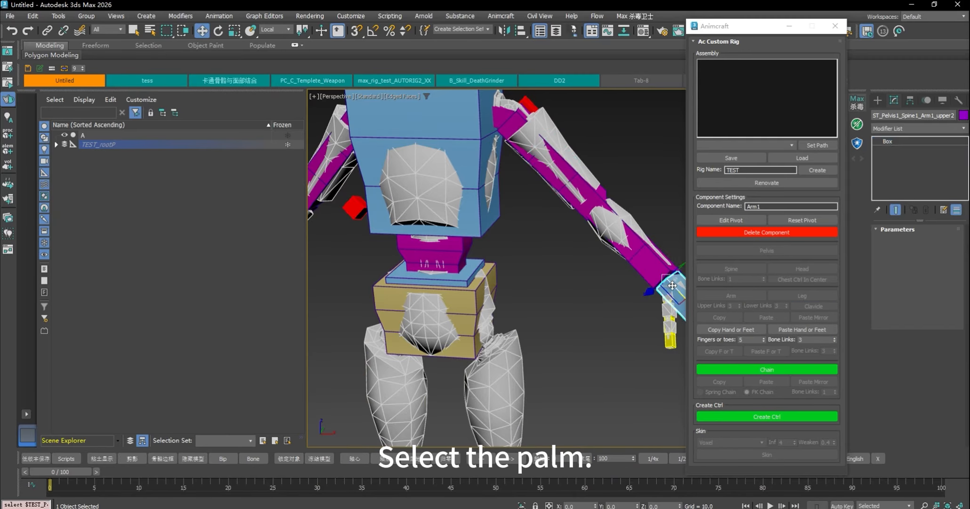
middle_drag(658, 215, 607, 294)
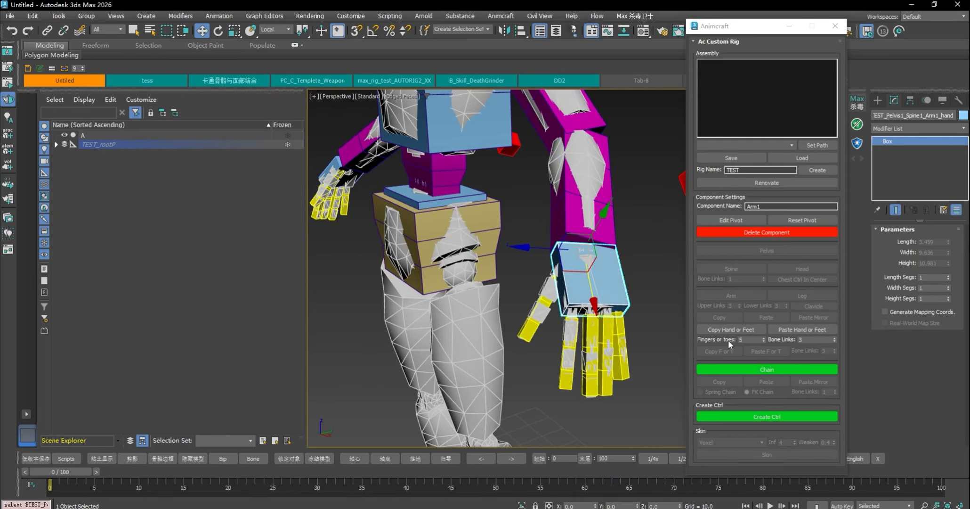
scroll(539, 297, up, 3)
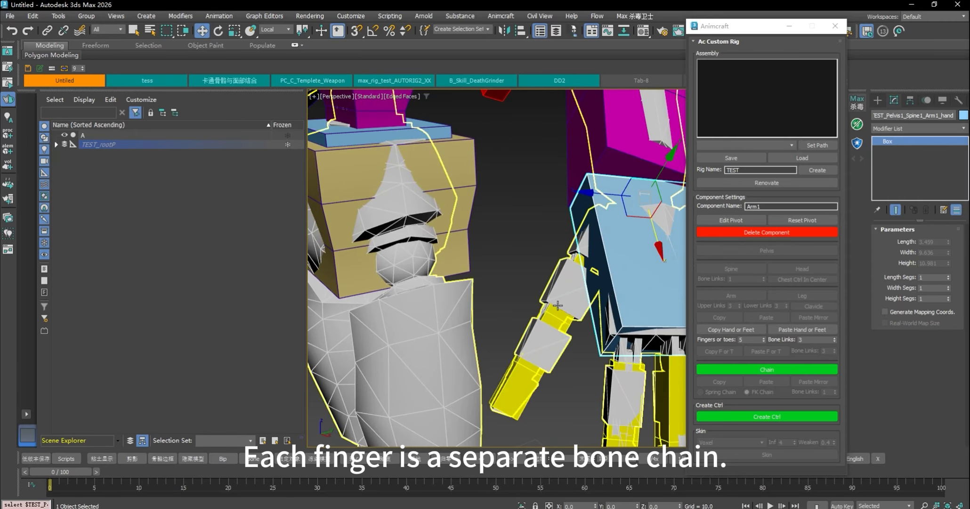
- Try two bone links on Arm1's first finger, restore three, and shorten its tip segment to fit the thumb
click(555, 310)
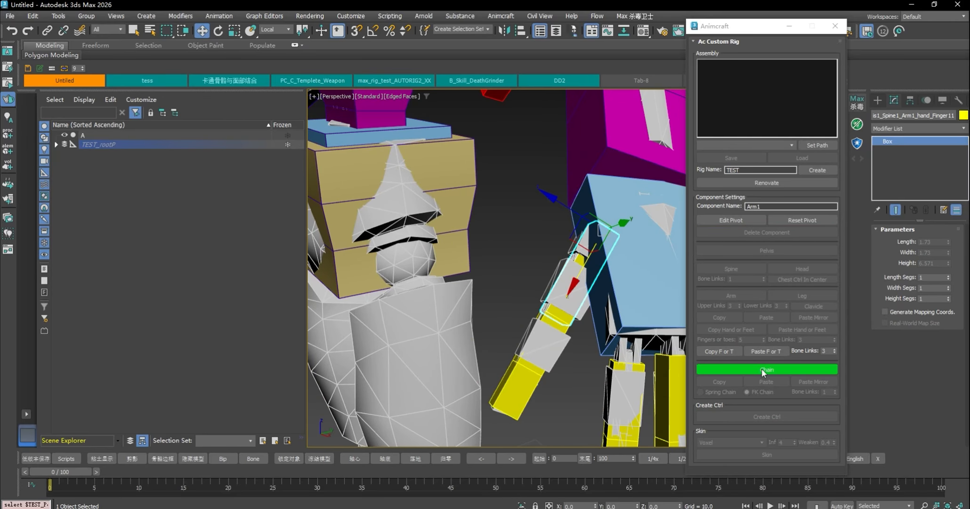
click(836, 352)
click(835, 349)
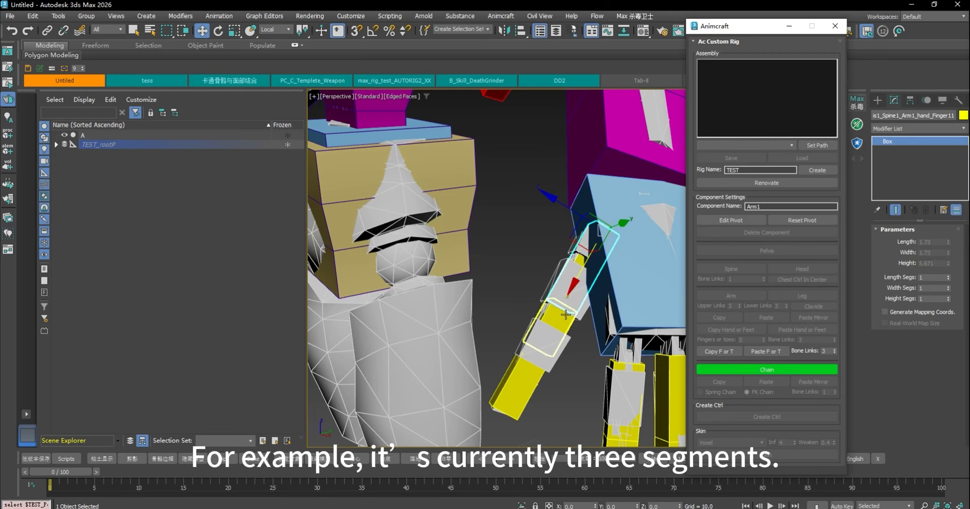
click(835, 353)
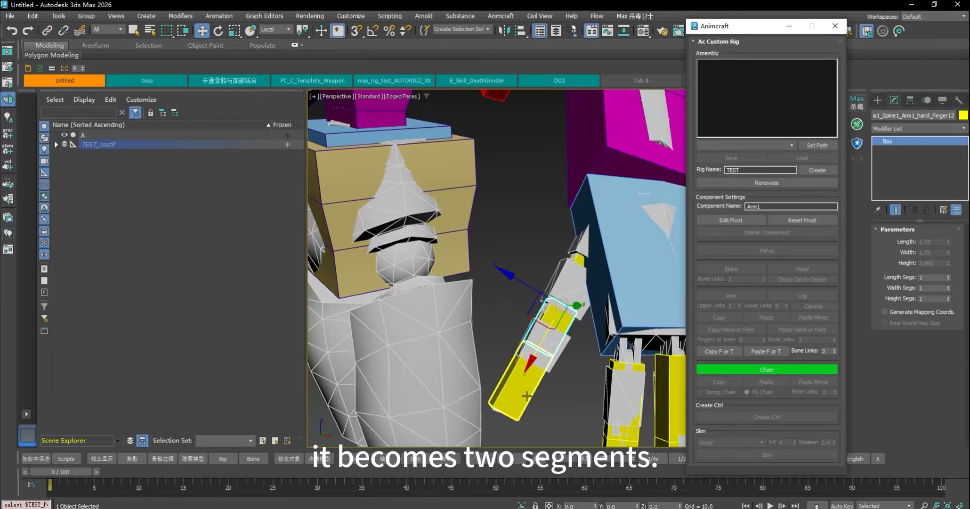
key(ctrl+z)
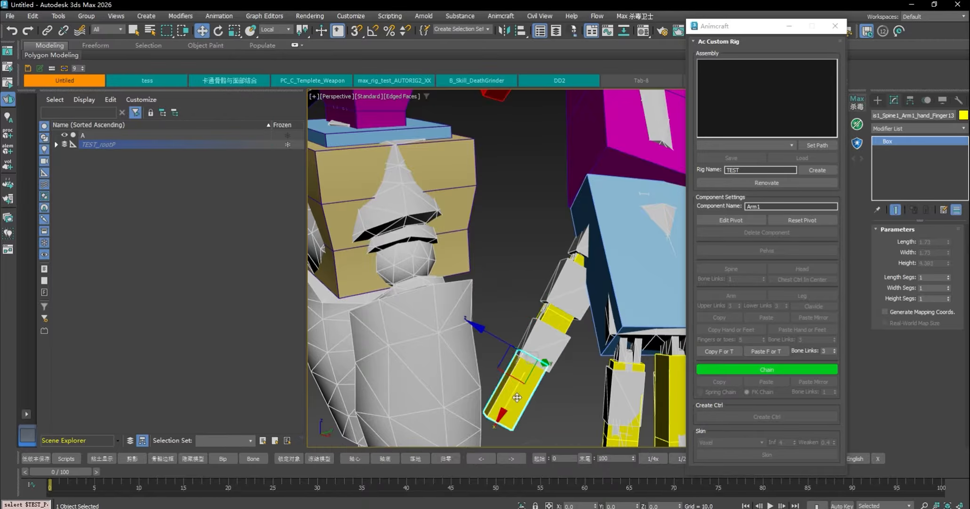
drag(487, 451, 503, 419)
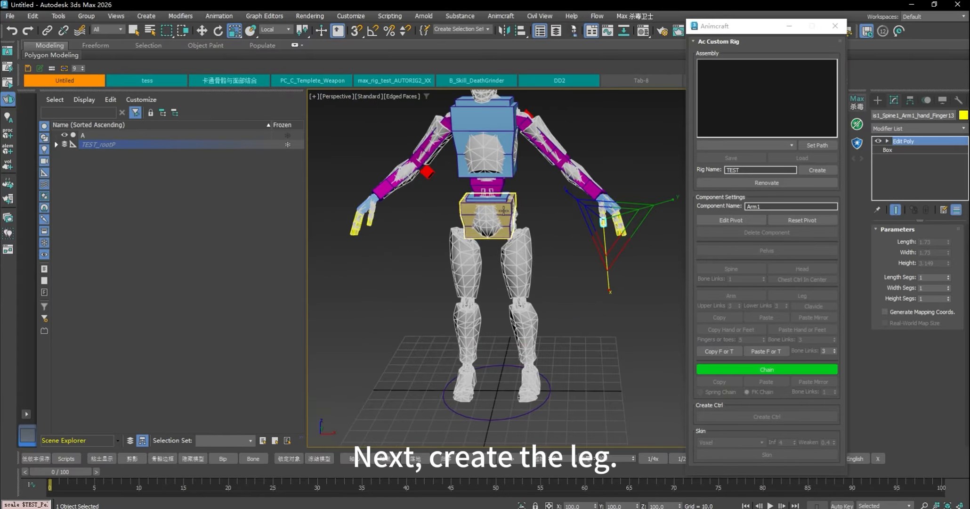
- Create a leg component from the pelvis block
scroll(552, 236, up, 5)
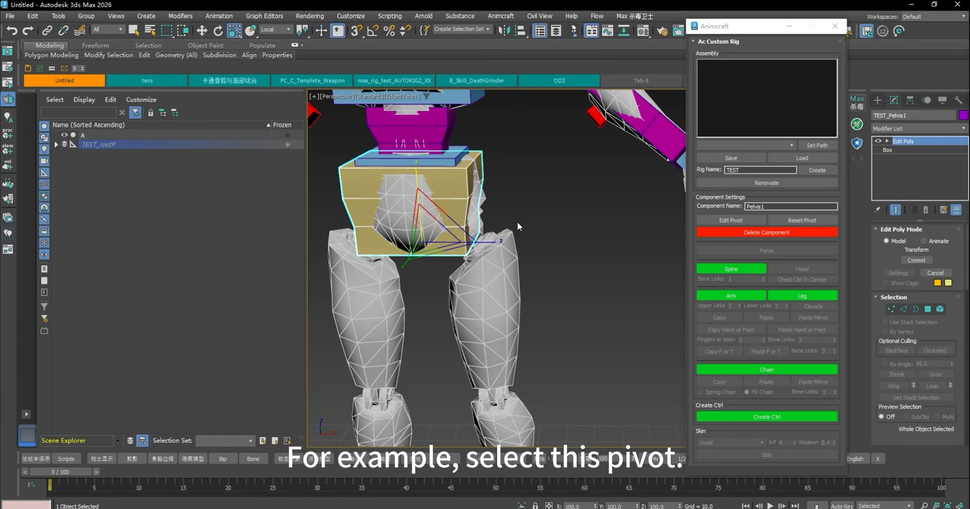
scroll(592, 232, down, 5)
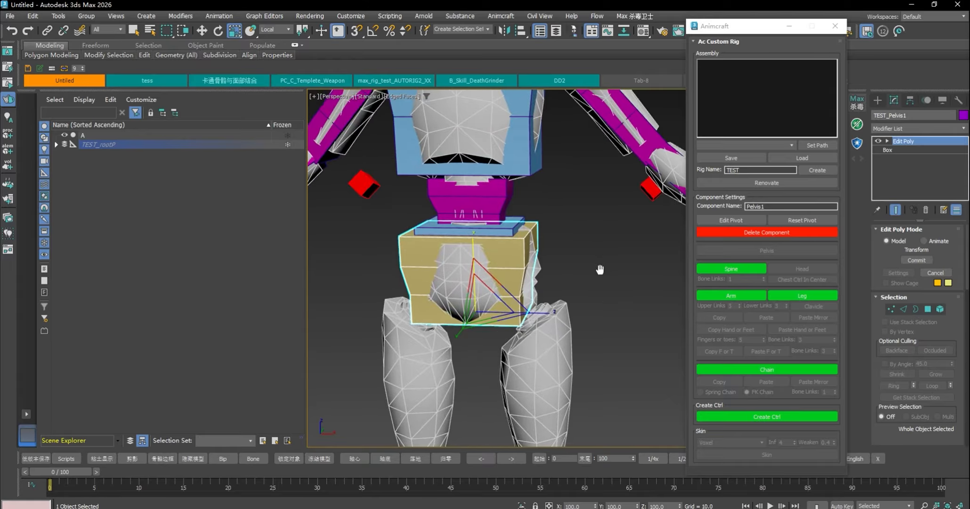
click(803, 296)
scroll(612, 250, up, 5)
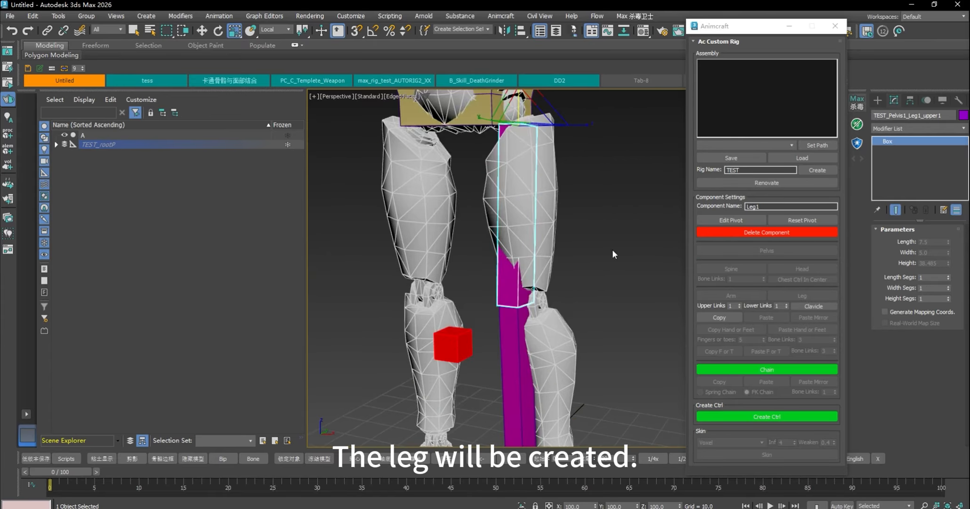
alt+middle_drag(555, 246, 579, 254)
key(w)
drag(563, 199, 618, 228)
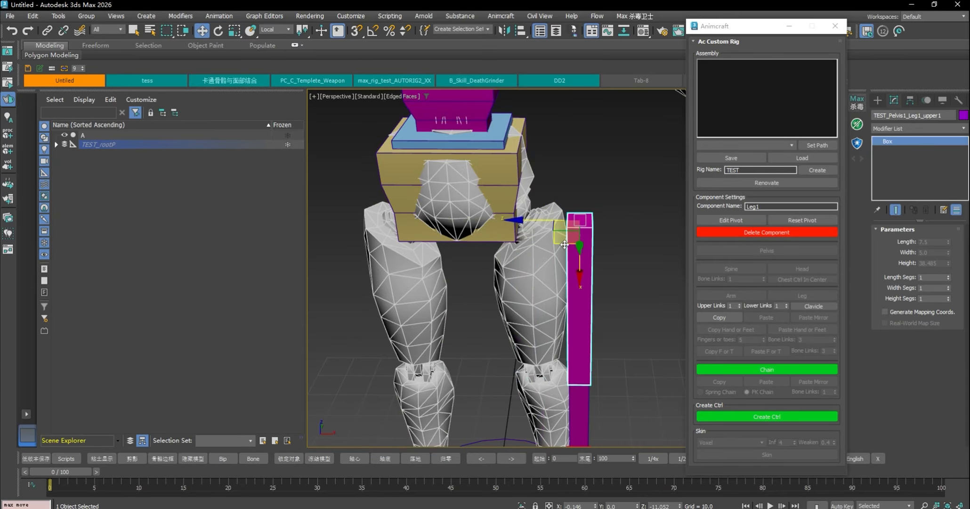
key(ctrl+z)
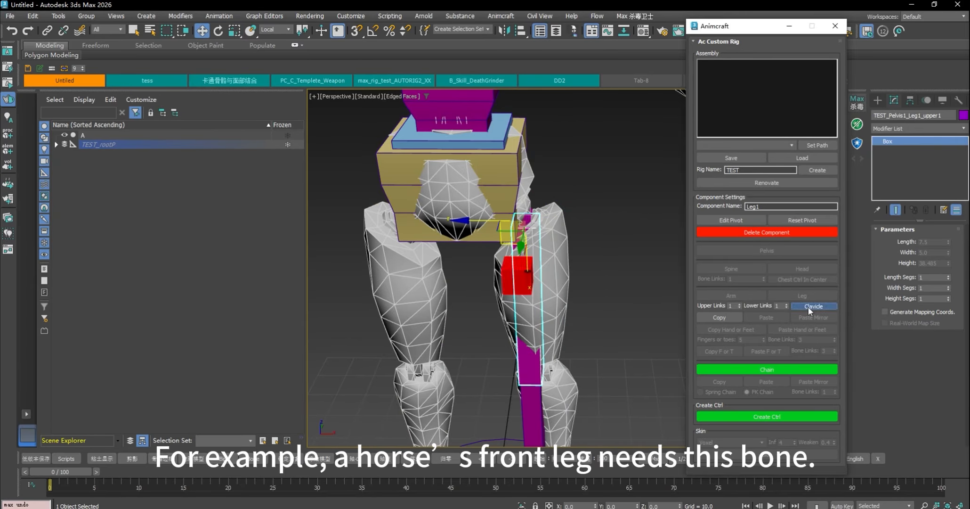
- Move Leg1's upper segment clear of the body, try its clavicle option, and move the segment back into the thigh
drag(511, 232, 584, 226)
alt+middle_drag(585, 229, 556, 243)
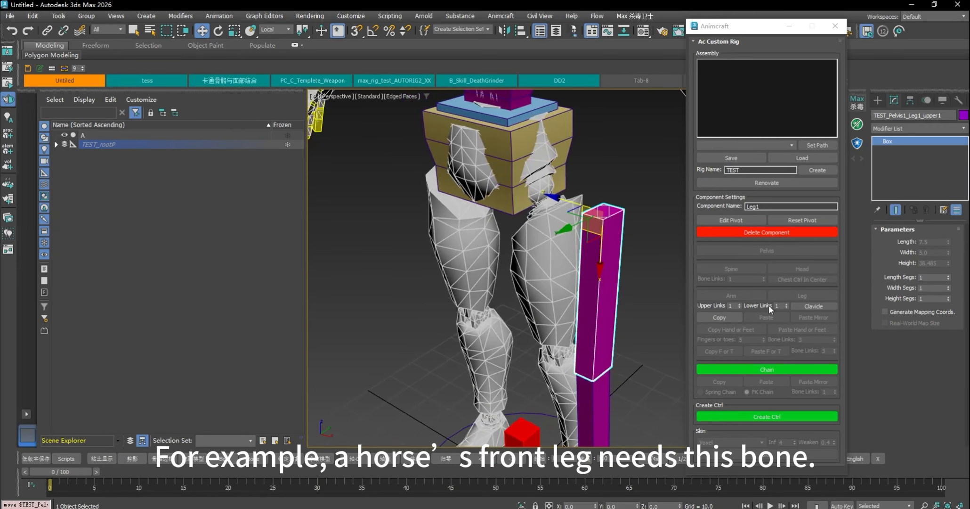
click(815, 304)
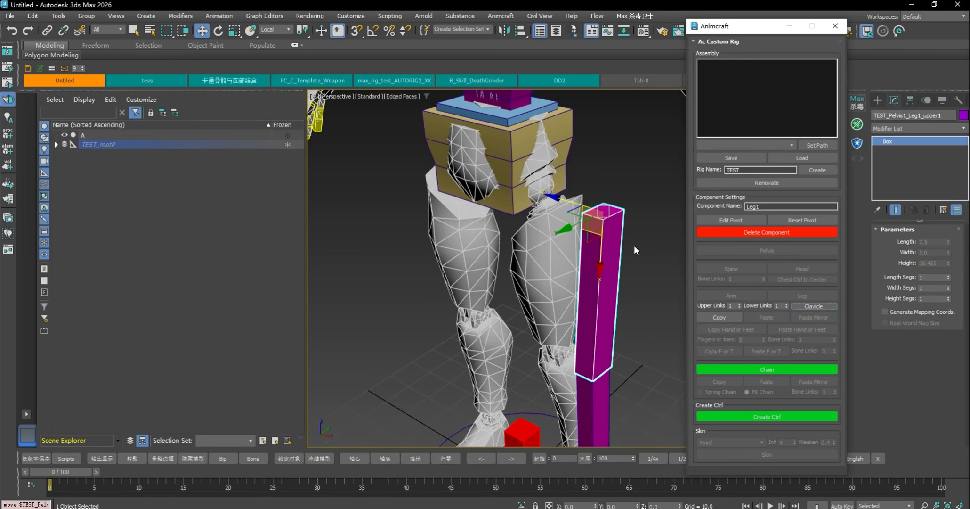
alt+middle_drag(633, 244, 612, 257)
drag(613, 257, 512, 241)
- Rotate Leg1's upper segment in the side and front directions to line the leg up with the thigh and knee
alt+middle_drag(512, 240, 471, 250)
alt+middle_drag(607, 302, 578, 230)
key(e)
drag(580, 140, 581, 130)
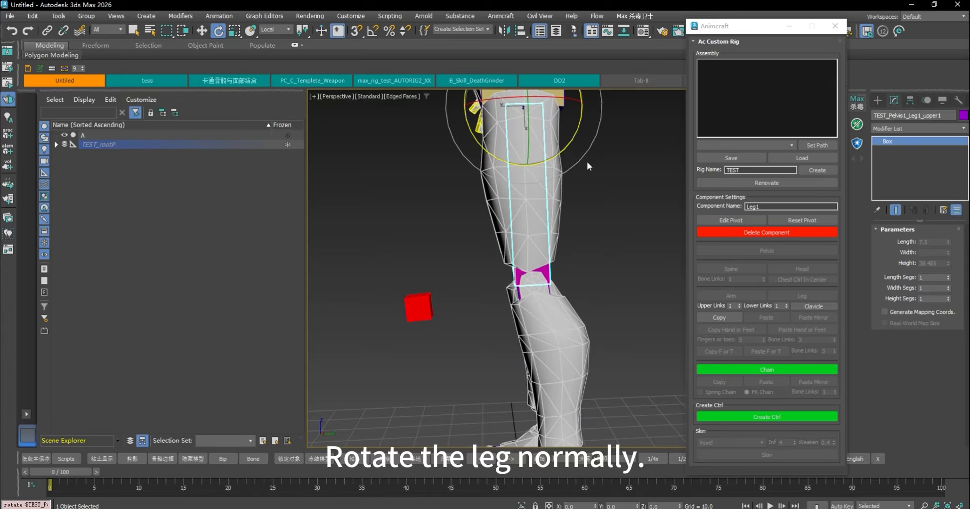
alt+middle_drag(587, 164, 642, 228)
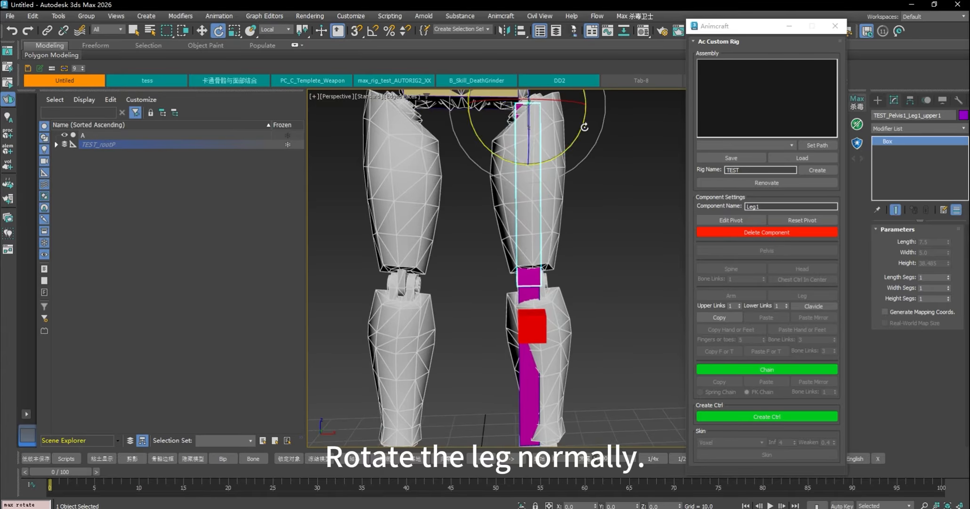
drag(585, 128, 583, 125)
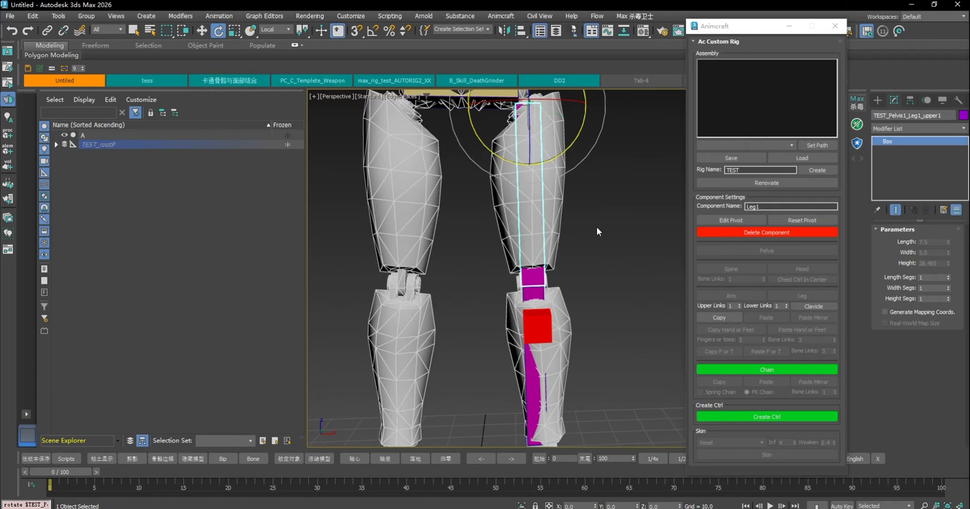
alt+middle_drag(597, 231, 576, 248)
click(576, 248)
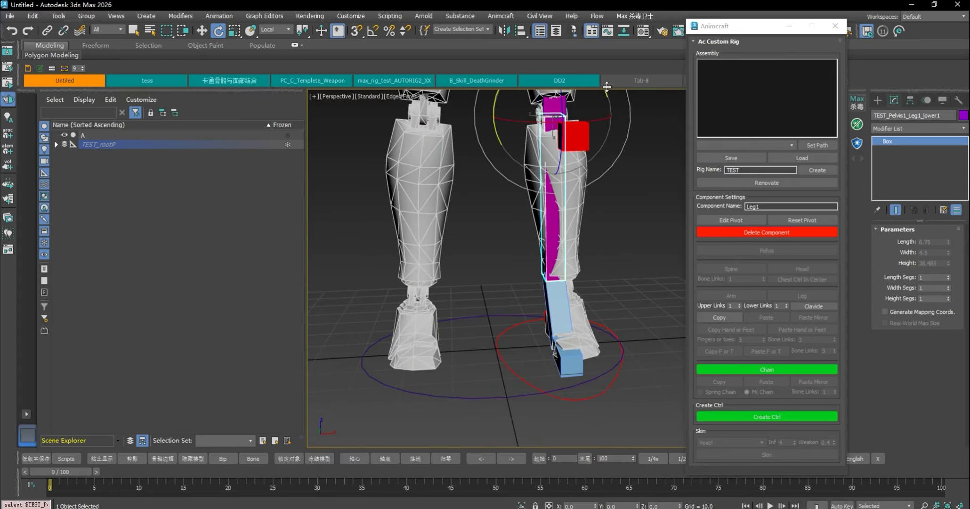
click(563, 302)
key(w)
drag(493, 278, 511, 277)
key(ctrl+z)
- Rotate Leg1's upper segment slightly further outward so the leg chain follows the mesh
click(563, 179)
middle_drag(622, 101, 604, 255)
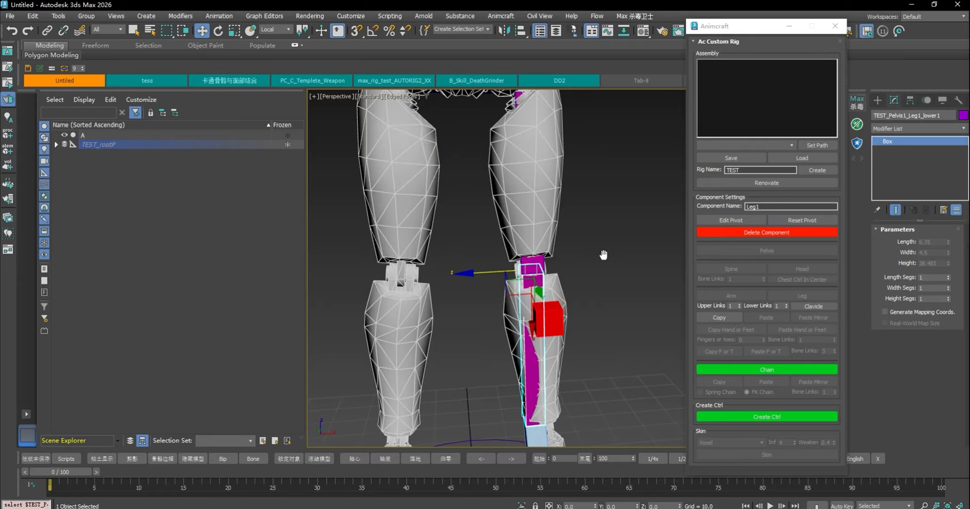
click(555, 259)
scroll(591, 129, down, 3)
key(e)
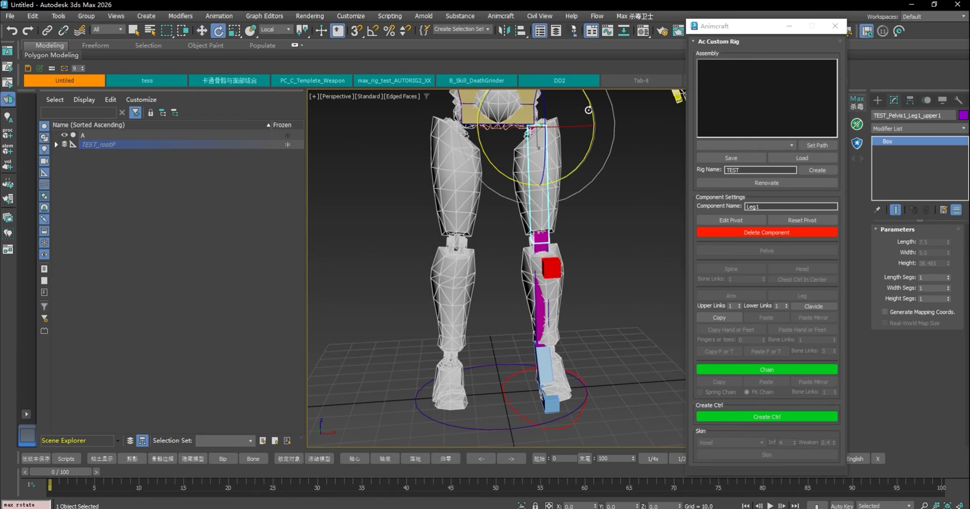
drag(589, 105, 590, 110)
- Try to shift Leg1's foot segment sideways onto the character's foot
scroll(591, 264, up, 3)
alt+middle_drag(590, 278, 657, 292)
click(552, 295)
key(w)
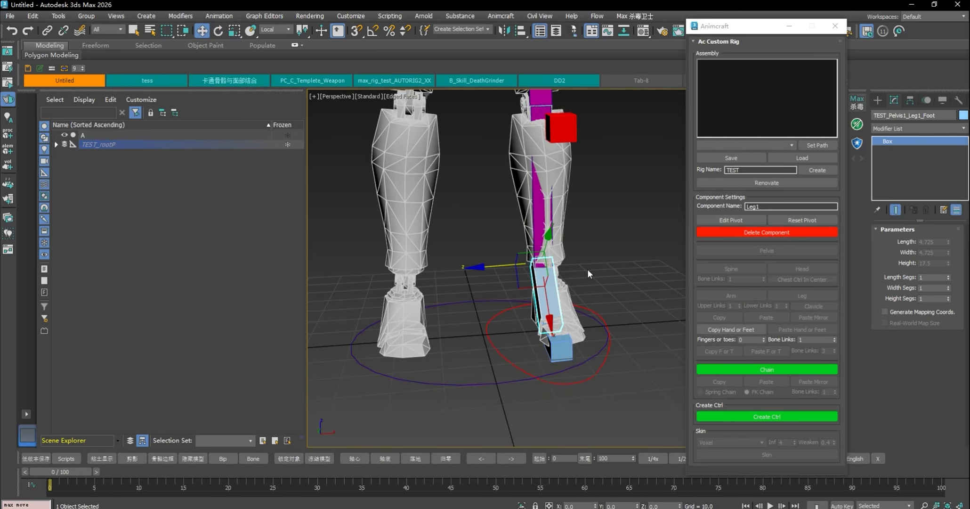
drag(484, 266, 492, 266)
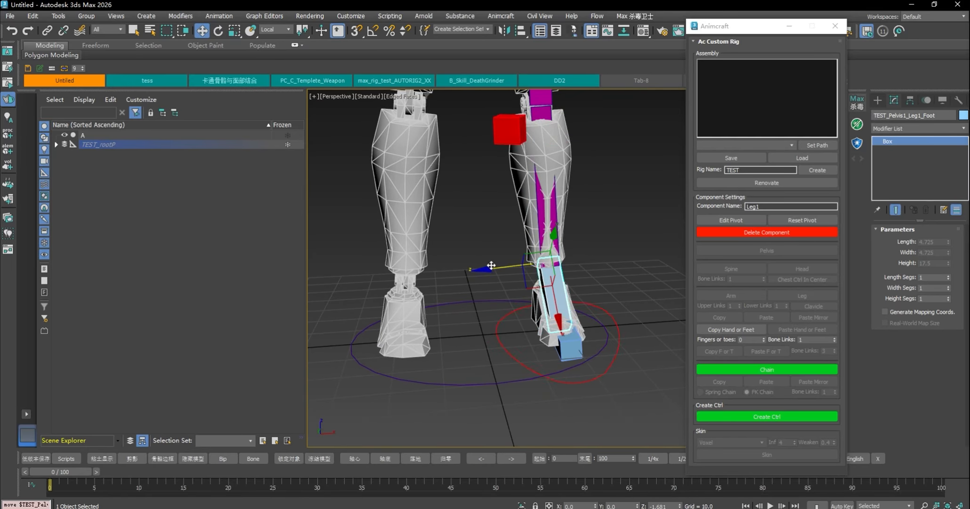
key(ctrl+z)
- Fine-tune the sideways rotation of Leg1's upper segment until the lower leg and foot sit inside the mesh
middle_drag(564, 94, 542, 163)
click(527, 231)
scroll(575, 195, down, 3)
key(e)
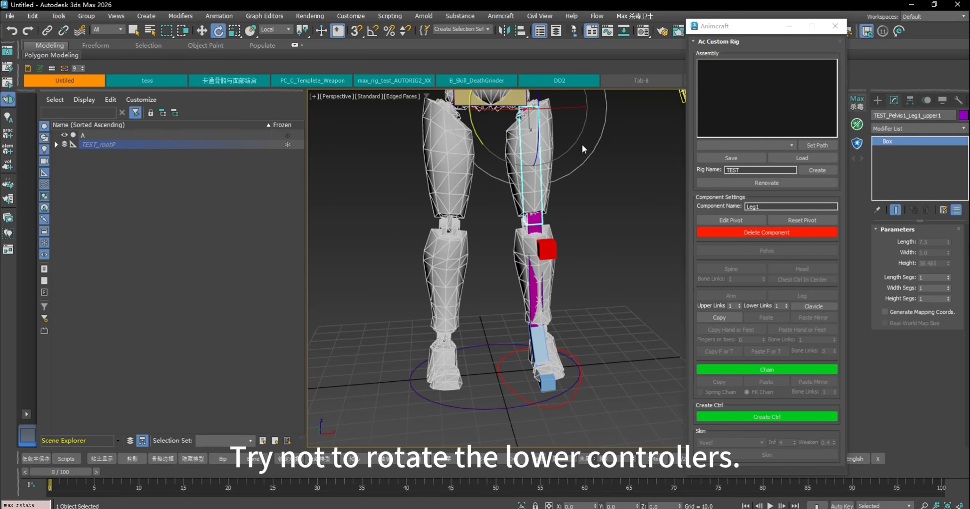
drag(475, 125, 478, 125)
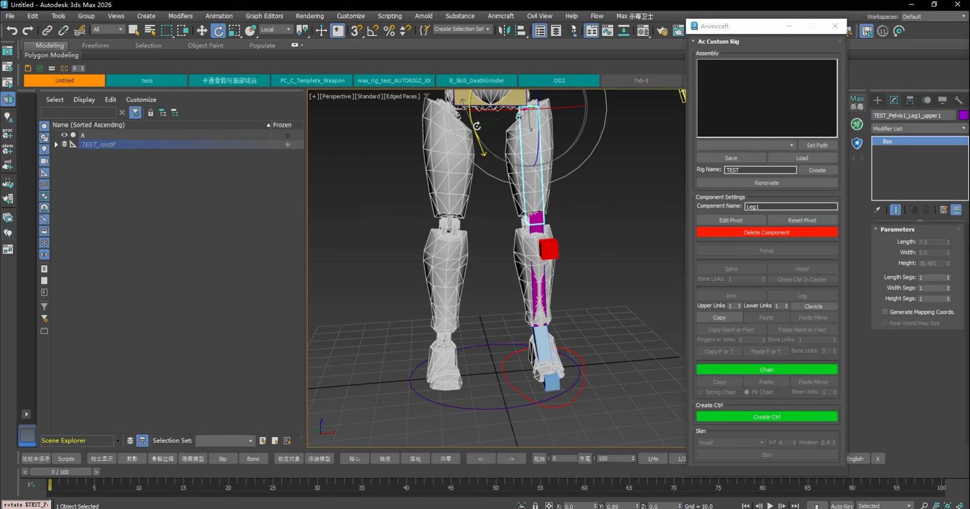
- Move Leg1's toe segment forward and up to the base of the character's toes
scroll(600, 379, up, 3)
alt+middle_drag(600, 379, 510, 309)
scroll(492, 347, up, 3)
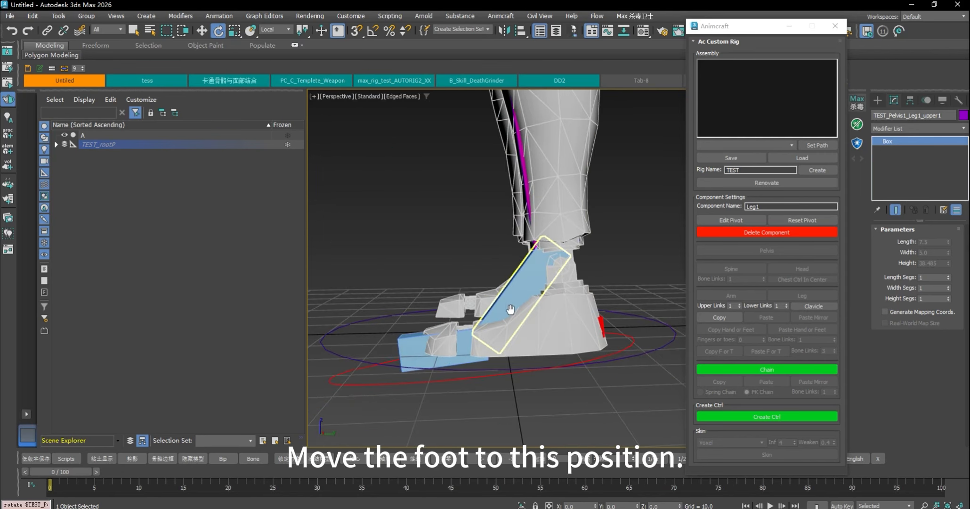
click(464, 347)
key(w)
drag(464, 343, 442, 321)
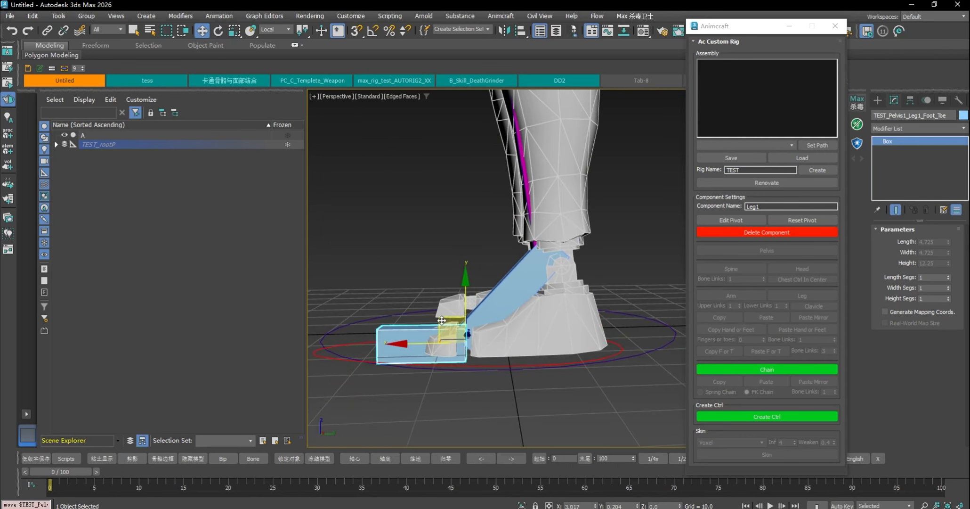
right_click(609, 299)
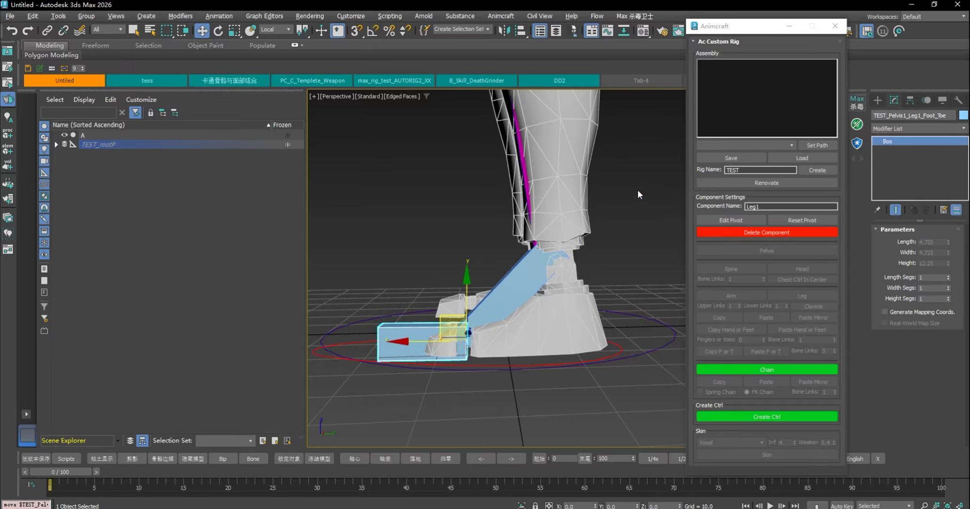
- Switch to the right view, fit Leg1's foot segment to the ankle joint, and undo any accidental shift of the mesh
key(v)
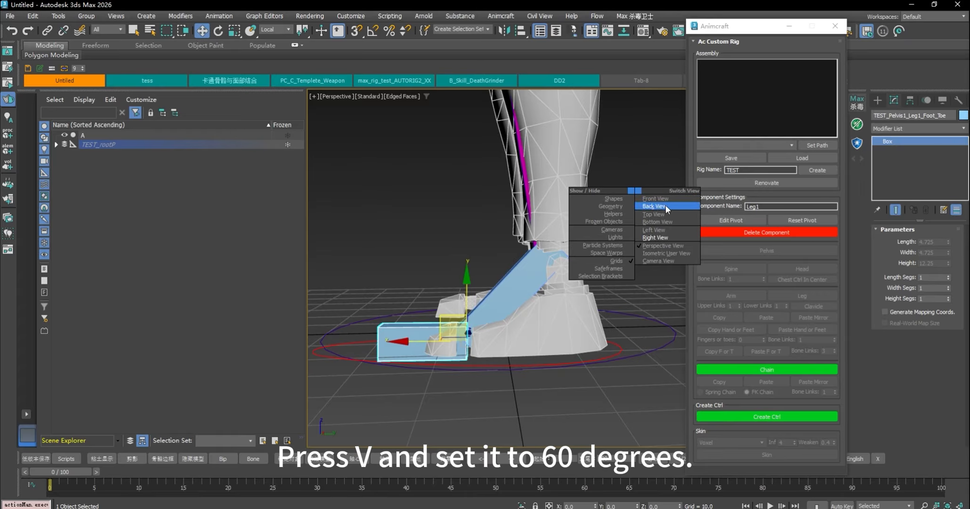
click(674, 236)
middle_drag(581, 277, 537, 296)
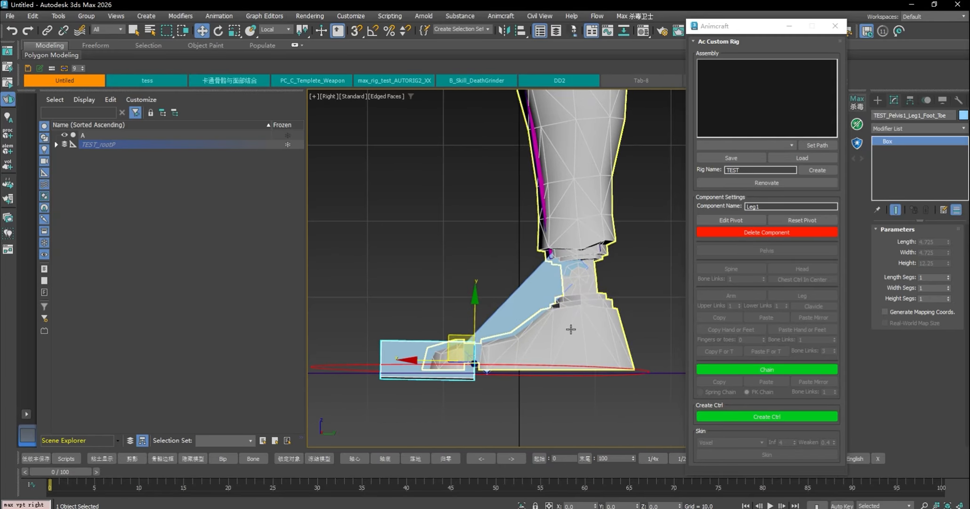
click(575, 254)
drag(543, 258, 549, 280)
key(ctrl+z)
key(ctrl+z)
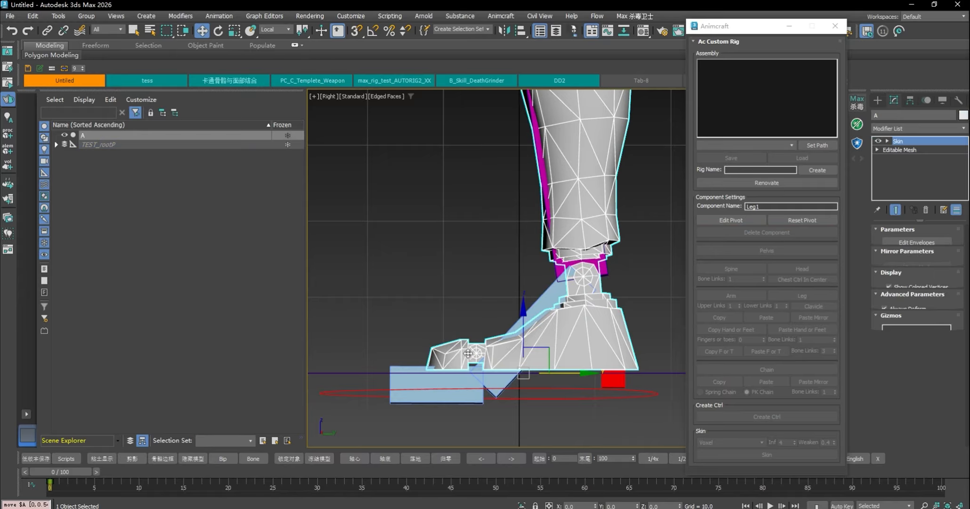
- Move the toe segment up to the toe joint, and rotate it and the foot IK shape to follow the ground
drag(460, 359, 449, 332)
key(e)
drag(473, 298, 462, 296)
click(621, 399)
drag(542, 348, 531, 335)
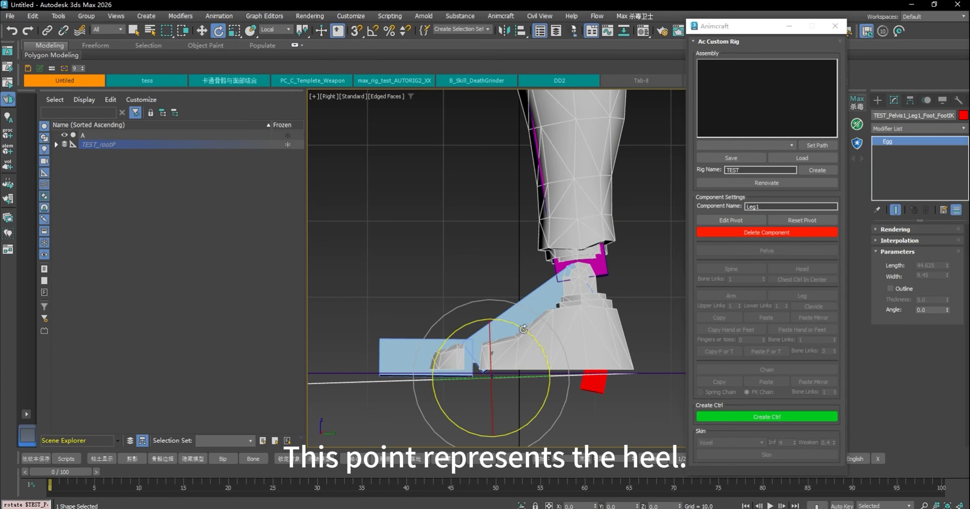
- Move Leg1's red heel box to the back of the character's heel and rotate it level
click(603, 379)
key(w)
drag(594, 354, 648, 325)
key(e)
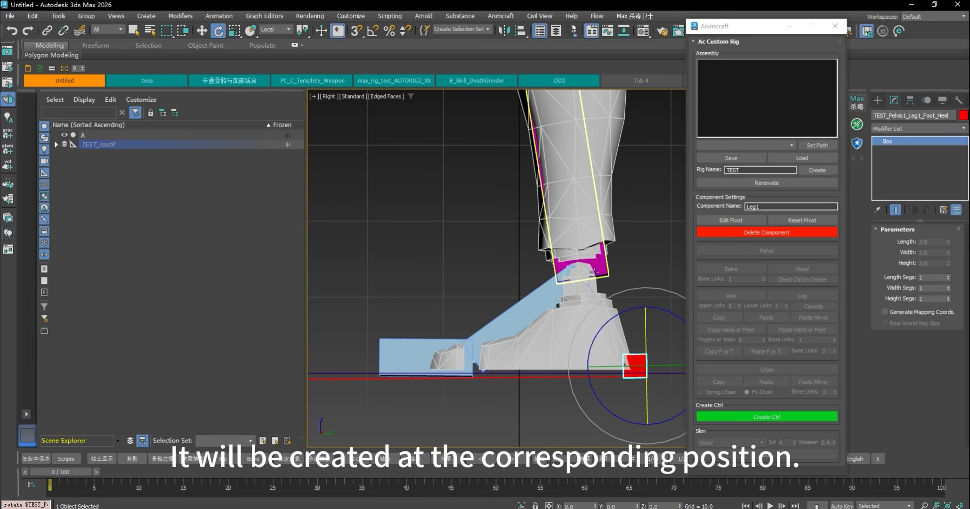
- Switch to the front view and copy the fitted Leg1 from its upper segment
scroll(595, 272, down, 3)
alt+middle_drag(595, 271, 611, 244)
click(610, 245)
key(f)
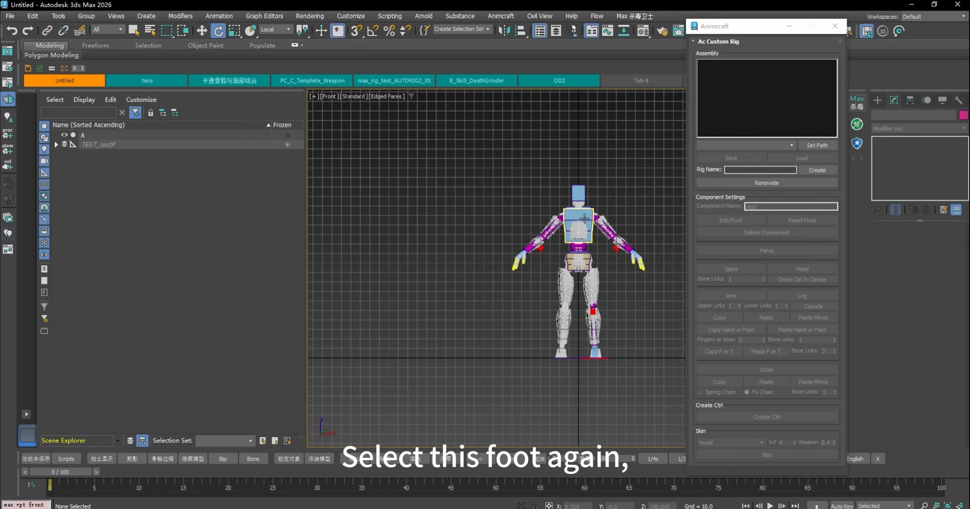
scroll(585, 218, up, 6)
click(570, 290)
scroll(611, 251, down, 2)
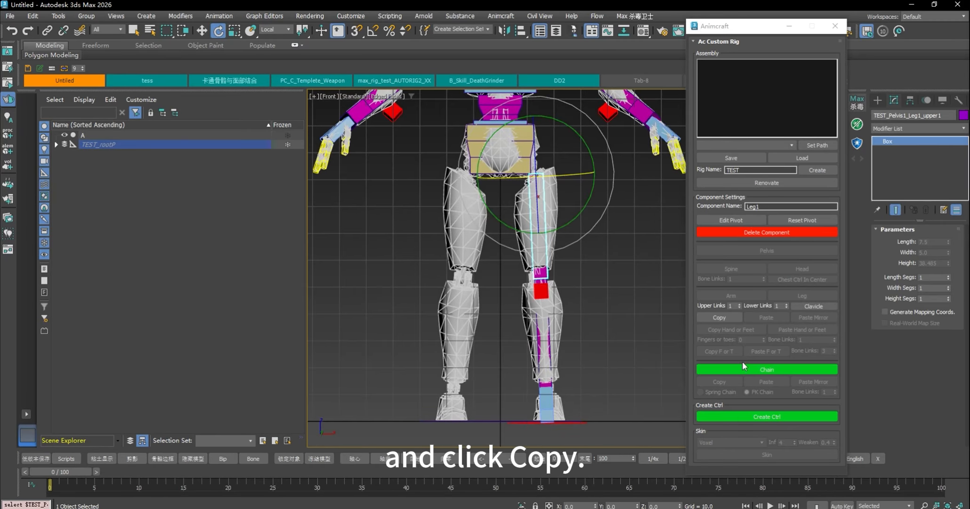
click(720, 317)
- Create a second leg component from the pelvis block and paste the copied leg onto it mirrored
click(518, 156)
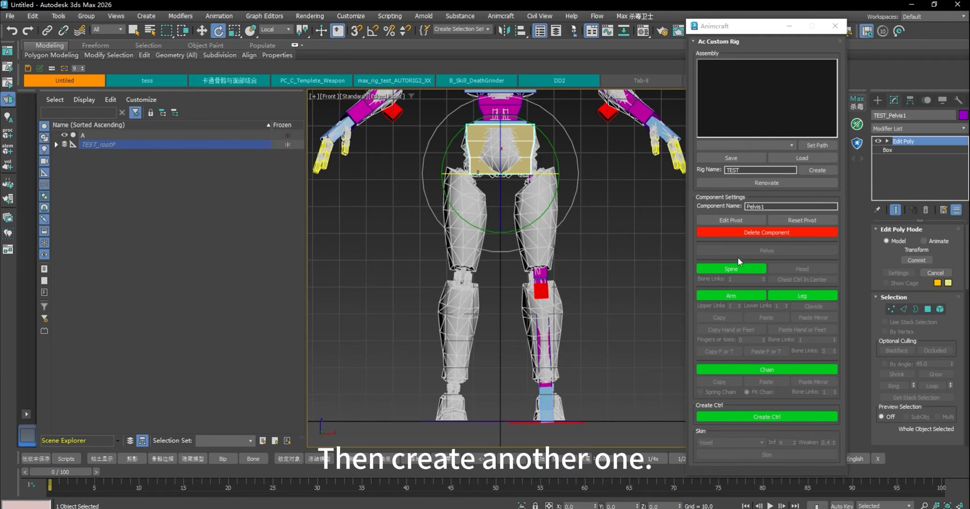
click(816, 299)
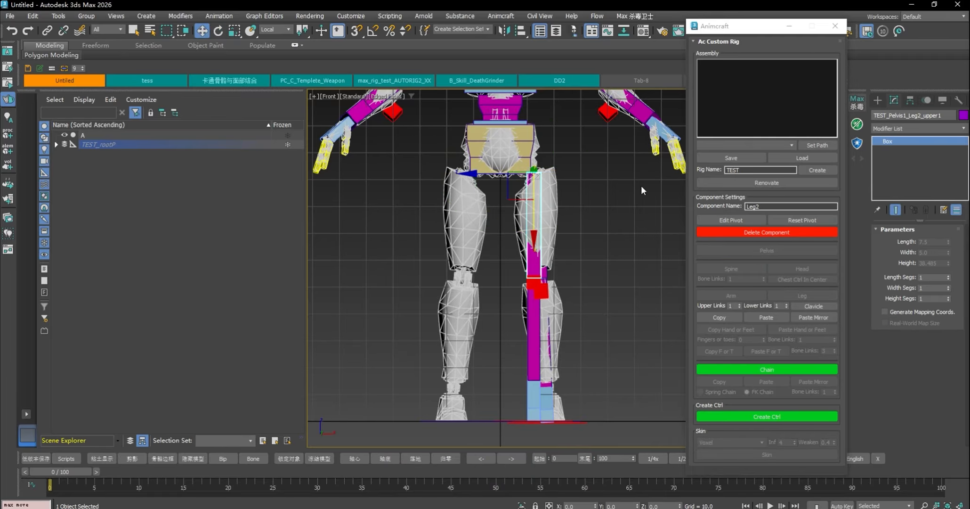
click(816, 316)
- Try 3 upper links on Leg2 and inspect the divided thigh segments in wireframe
alt+middle_drag(477, 327, 522, 370)
scroll(490, 259, up, 4)
click(477, 298)
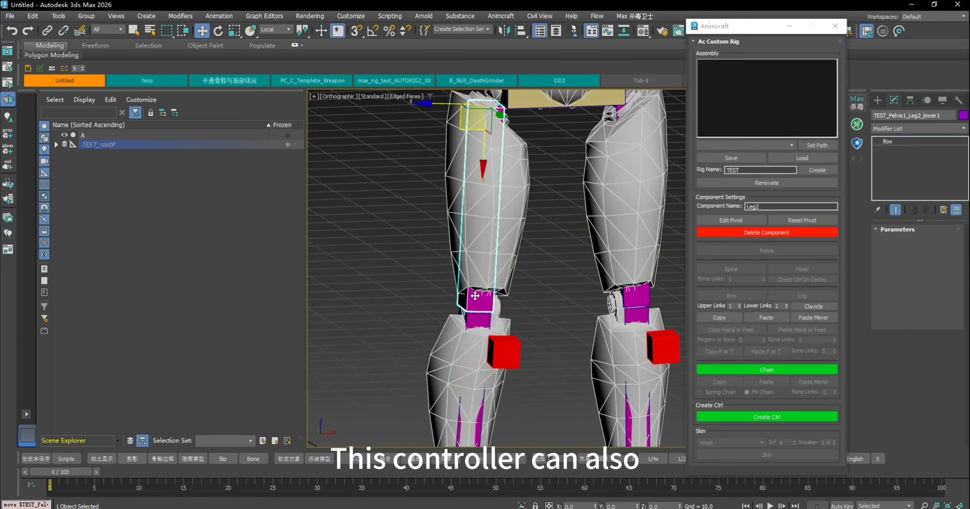
scroll(562, 276, down, 4)
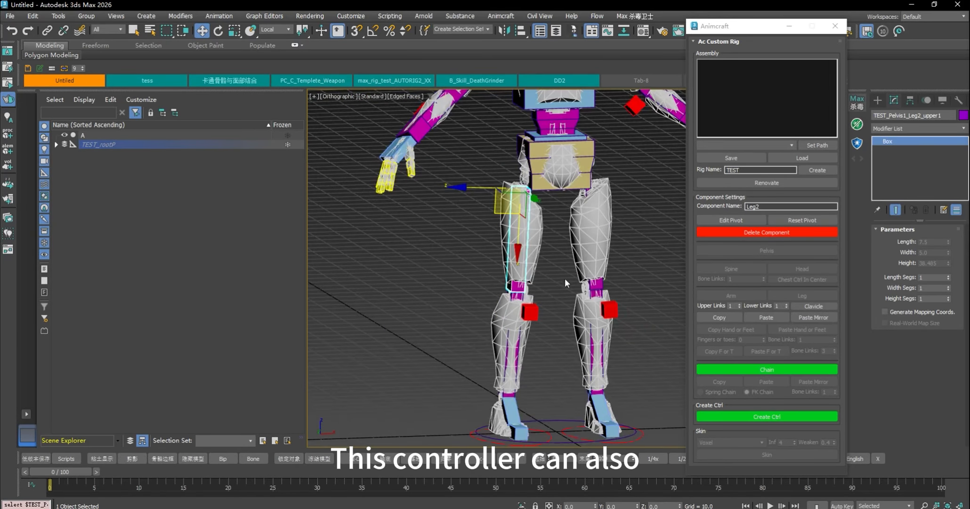
click(740, 303)
click(740, 303)
key(F3)
scroll(510, 248, up, 4)
click(500, 230)
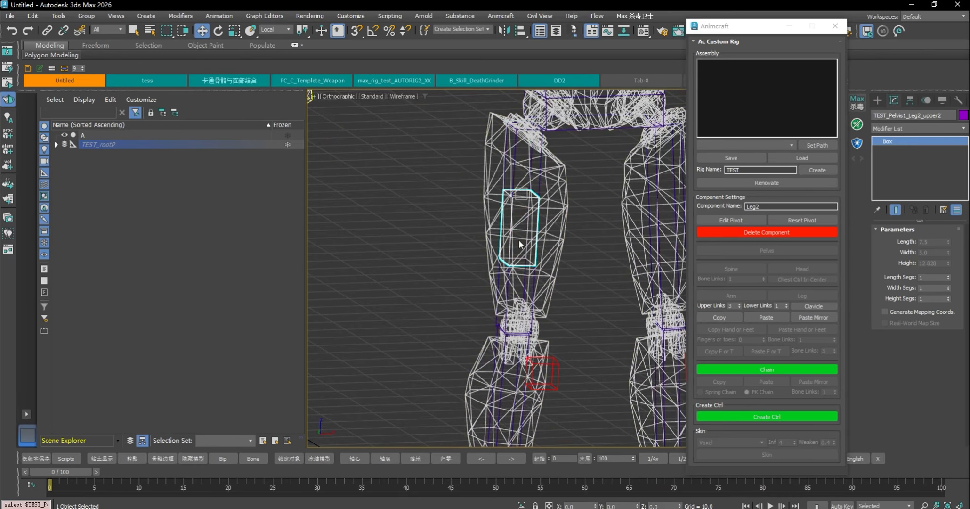
click(520, 156)
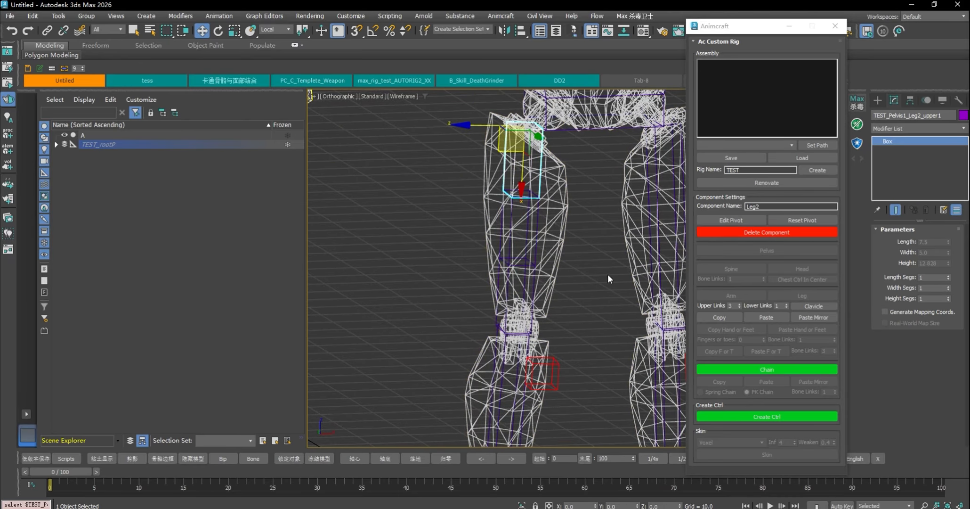
- Restore Leg2's upper links to 1 and return to the shaded display
click(740, 308)
click(740, 307)
scroll(599, 278, down, 5)
key(F3)
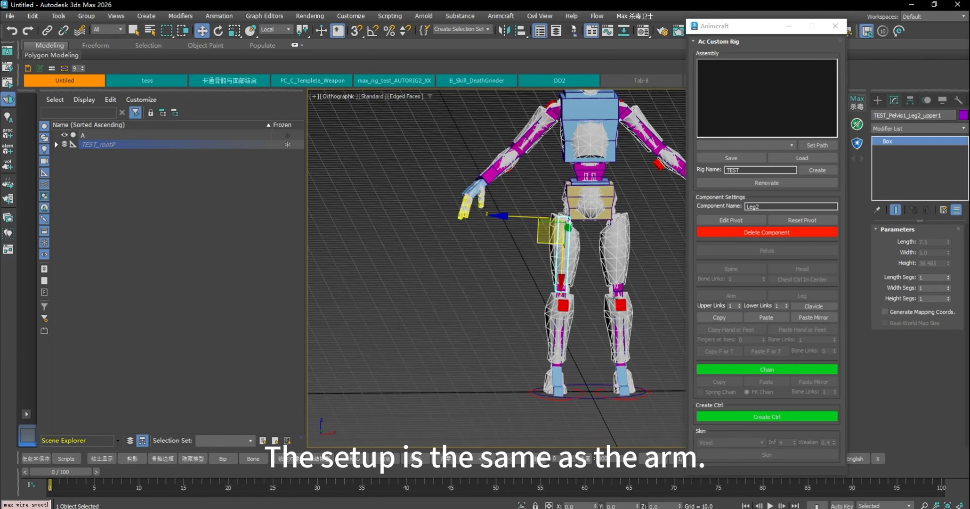
- Create a chain component from the pelvis block for a tail
alt+middle_drag(614, 298, 578, 302)
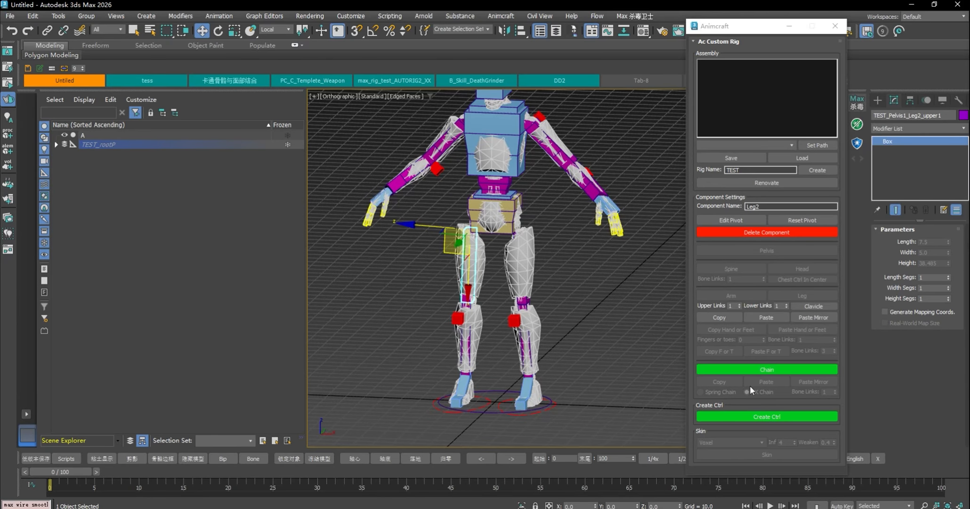
middle_drag(590, 258, 581, 294)
alt+middle_drag(659, 386, 580, 354)
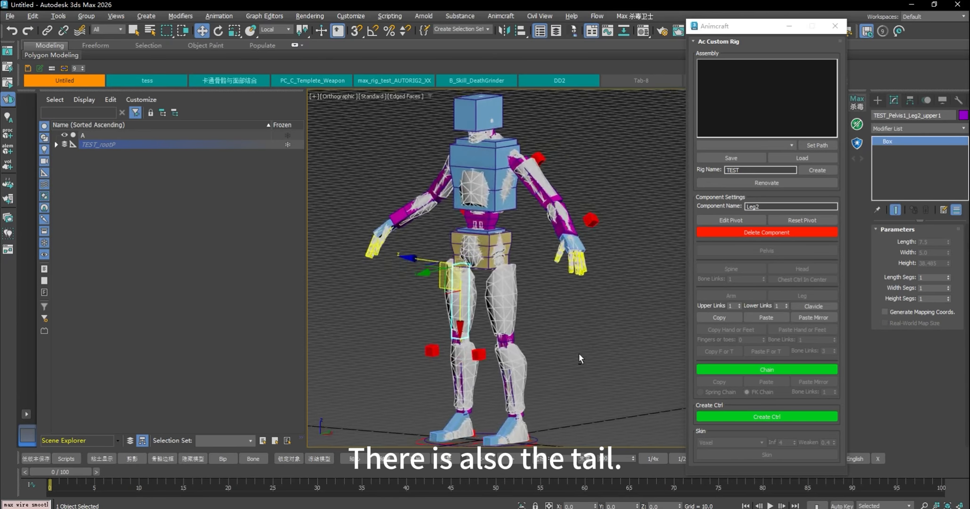
click(480, 240)
alt+middle_drag(540, 258, 502, 290)
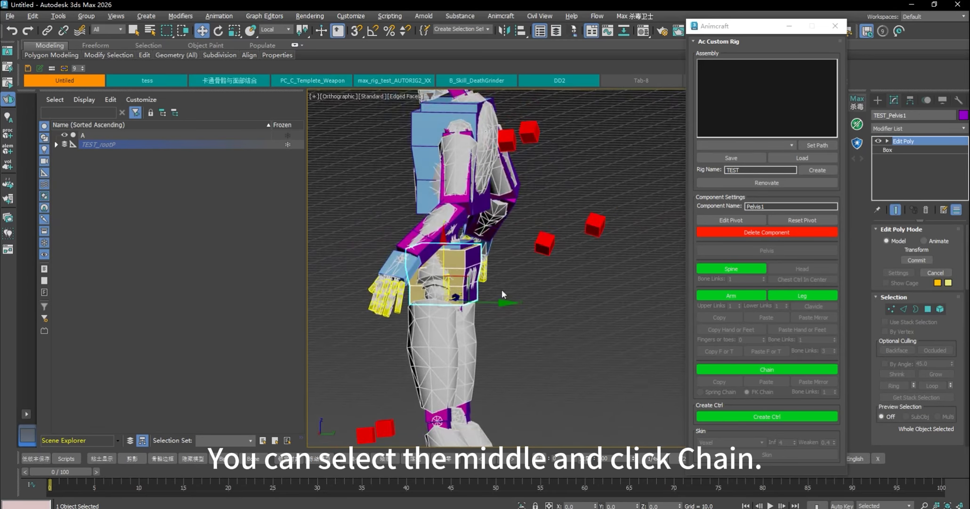
click(767, 370)
- Move the tail chain segment to the back of the pelvis and angle it outward behind the body
drag(466, 277, 492, 293)
key(e)
key(w)
scroll(460, 261, up, 3)
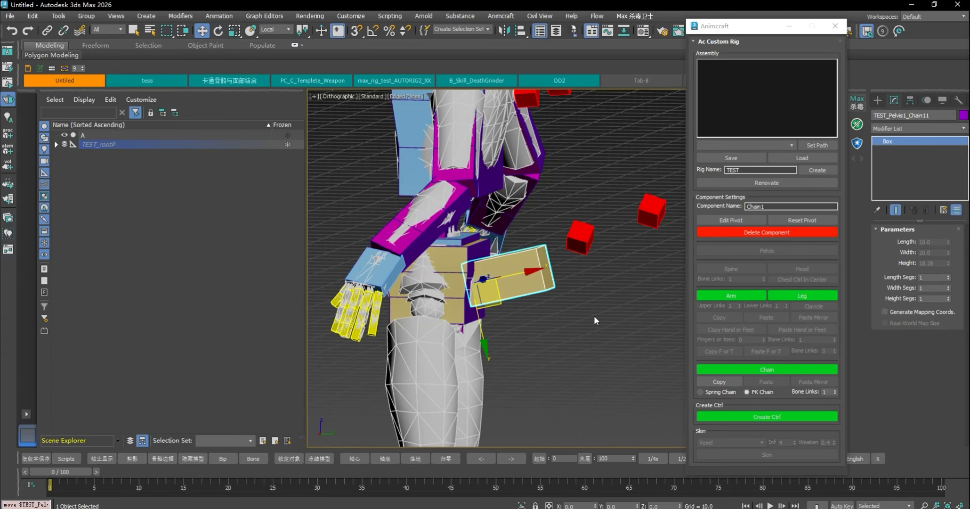
- Try 4 bone links on the tail chain, then return it to a single link
click(837, 391)
click(837, 390)
click(837, 390)
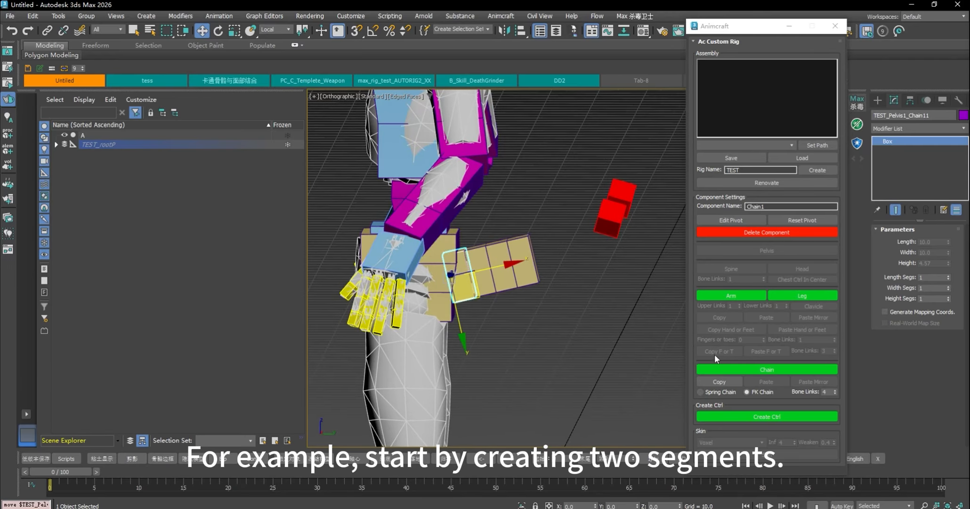
click(837, 394)
click(837, 394)
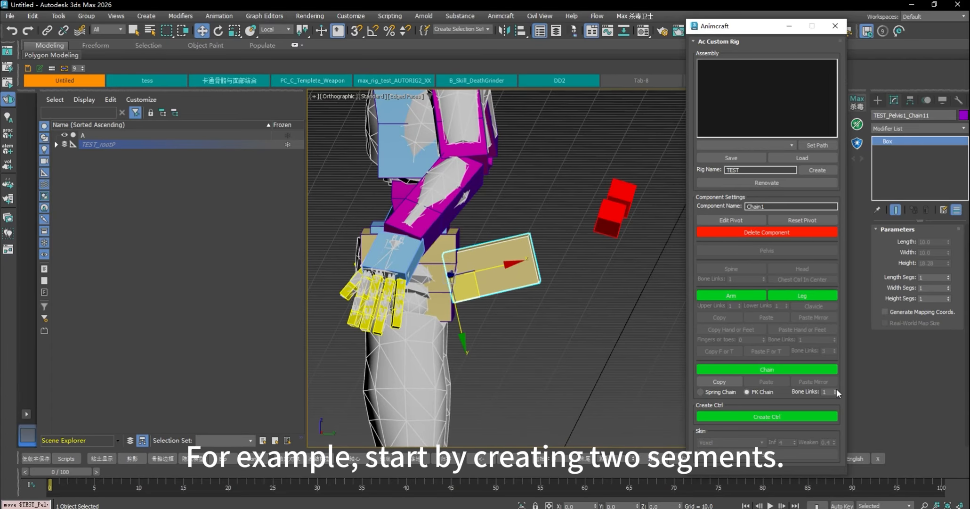
- Set Chain1 to 2 bone links and pull the second link outward to lengthen the tail
click(837, 389)
scroll(597, 313, down, 2)
drag(522, 307, 717, 244)
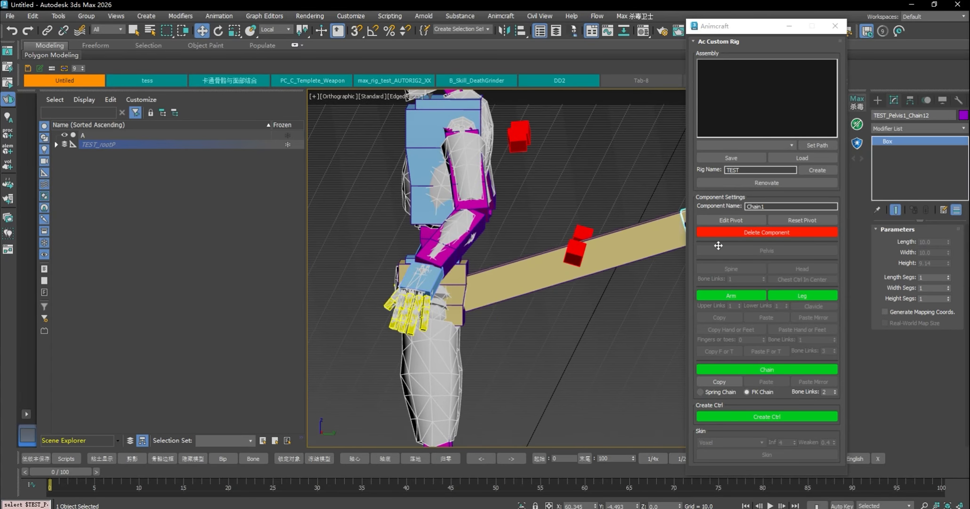
middle_drag(655, 254, 606, 280)
- Reduce Chain1 to one link, then divide the lengthened tail evenly into 6 bone links
click(836, 390)
click(612, 264)
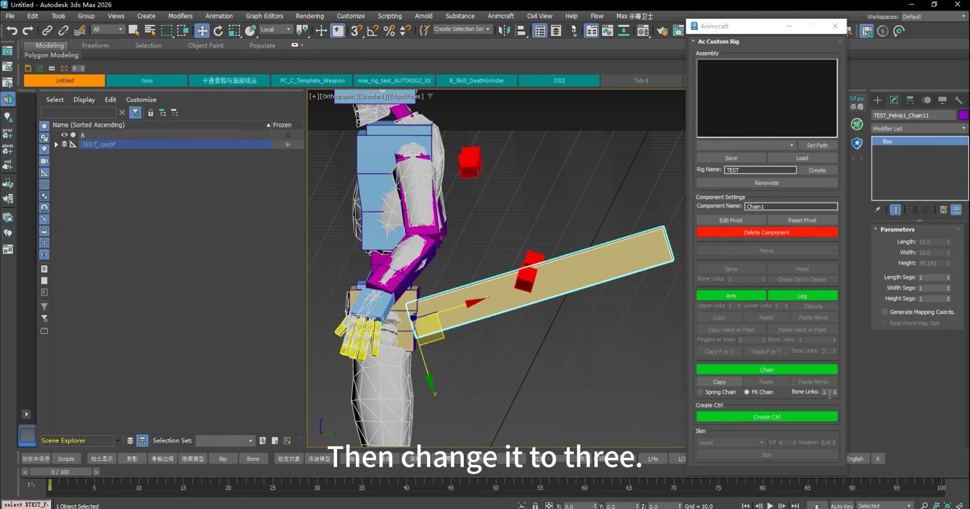
click(835, 390)
click(835, 390)
click(836, 390)
click(835, 390)
click(835, 389)
- Rotate the tail's middle links so the chain curls upward behind the body
click(475, 301)
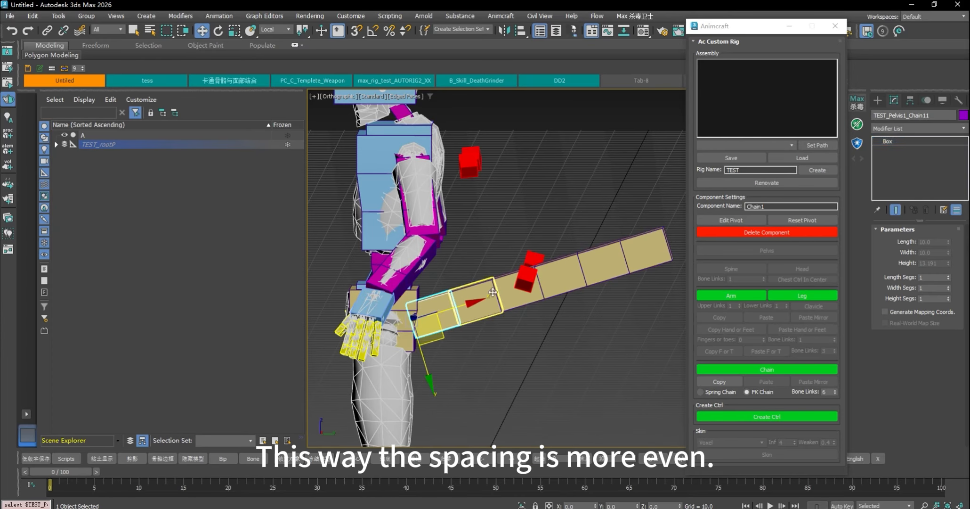
key(e)
drag(511, 303, 496, 177)
click(513, 246)
click(517, 210)
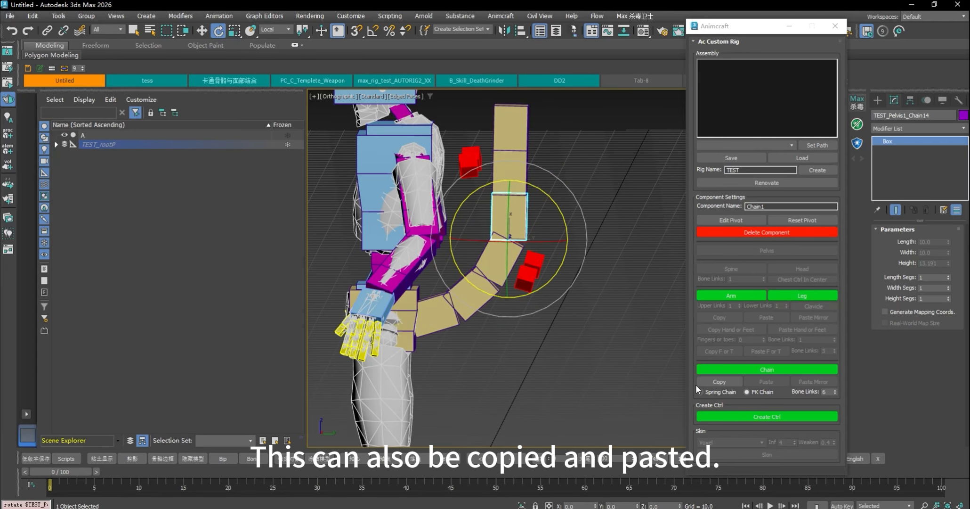
- Copy Chain1 and paste it mirrored onto Chain2 on the opposite side of the pelvis
click(725, 381)
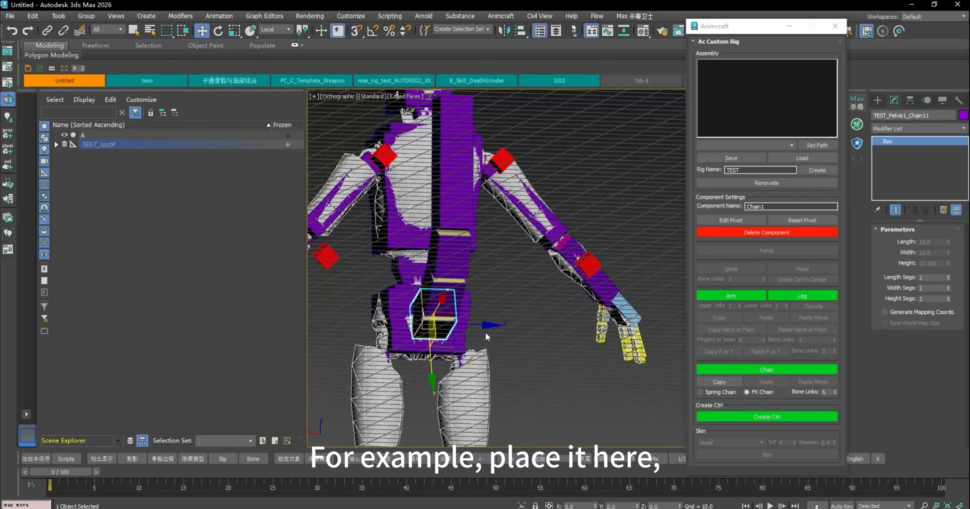
click(718, 382)
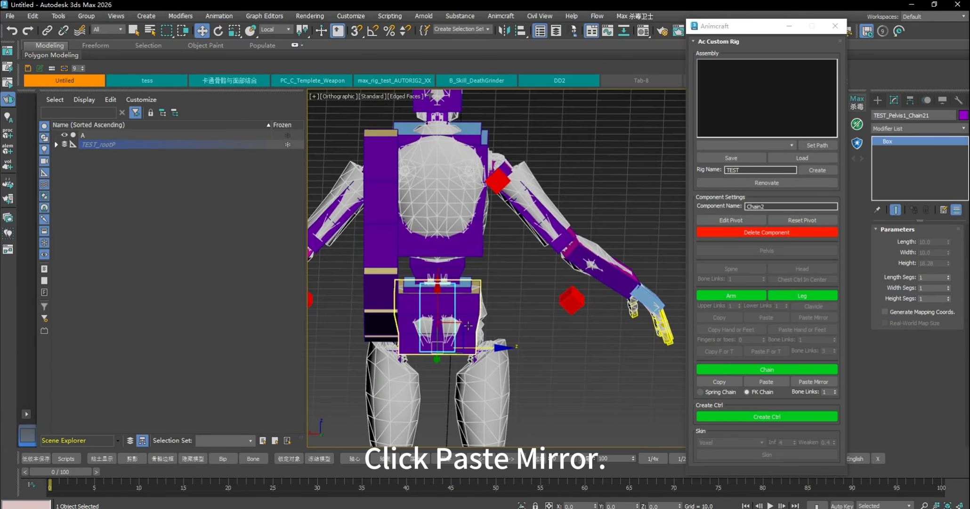
click(816, 384)
- Examine the two mirrored chains from the front and back for symmetry across the body's center line
alt+middle_drag(546, 325, 607, 349)
mouse_move(593, 337)
alt+middle_down()
mouse_move(572, 325)
mouse_move(589, 336)
alt+middle_up()
alt+middle_drag(520, 318, 530, 293)
scroll(523, 329, down, 3)
alt+middle_drag(542, 344, 517, 348)
scroll(502, 329, up, 3)
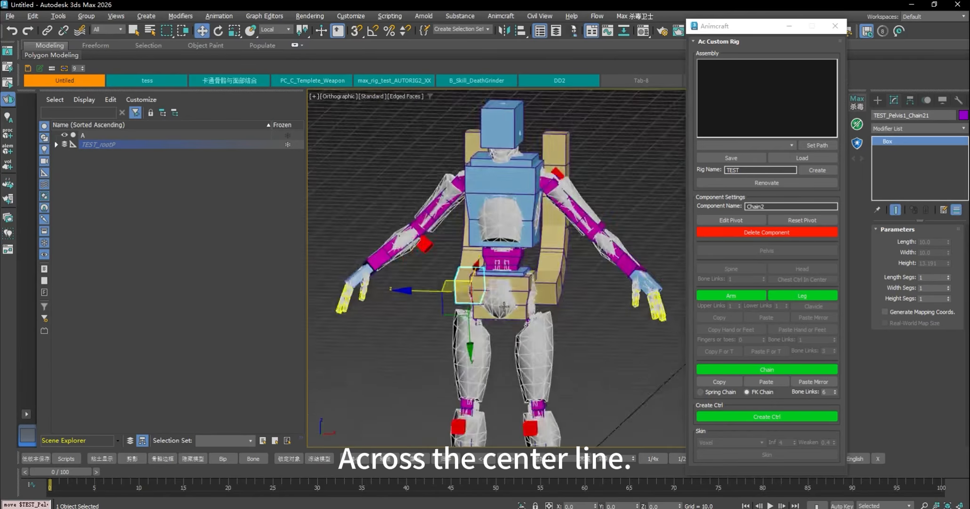
key(f)
scroll(535, 265, up, 4)
middle_drag(495, 287, 535, 265)
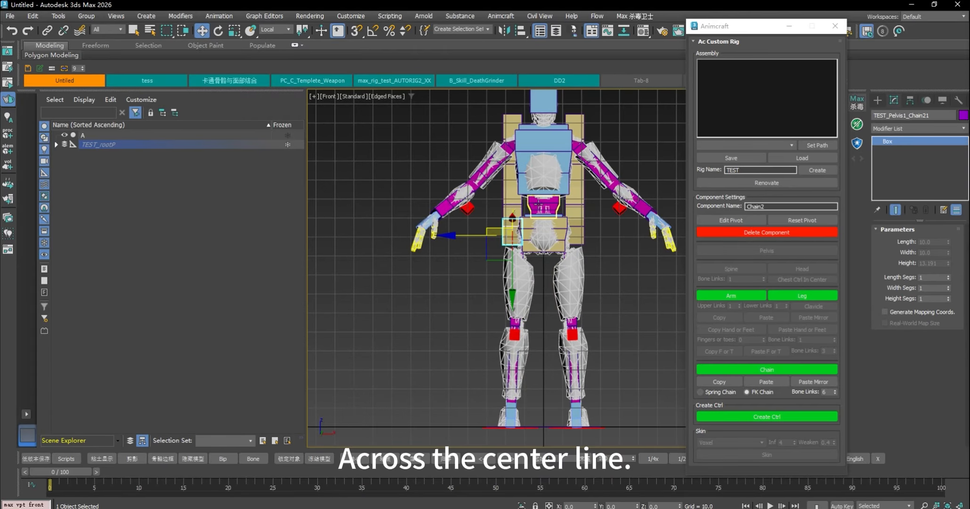
alt+middle_drag(566, 221, 504, 250)
scroll(542, 255, up, 4)
alt+middle_drag(573, 289, 497, 283)
scroll(497, 282, down, 4)
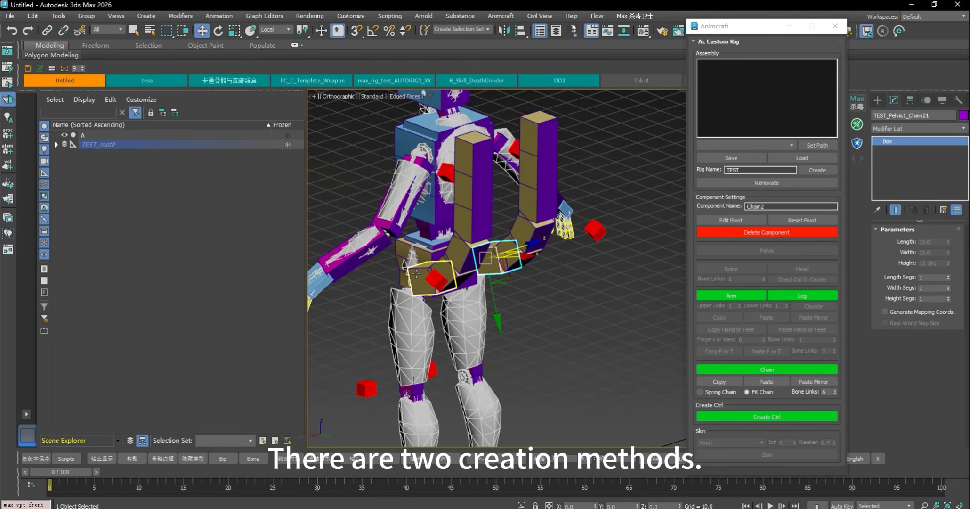
- Switch Chain1 between the Spring Chain and FK Chain types, leaving it as a Spring Chain
click(431, 277)
click(711, 391)
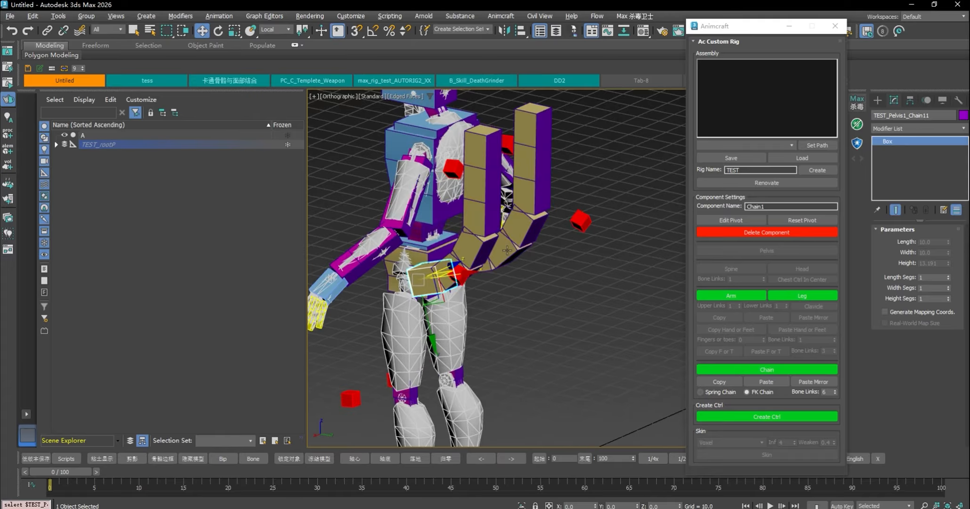
alt+middle_drag(568, 298, 584, 301)
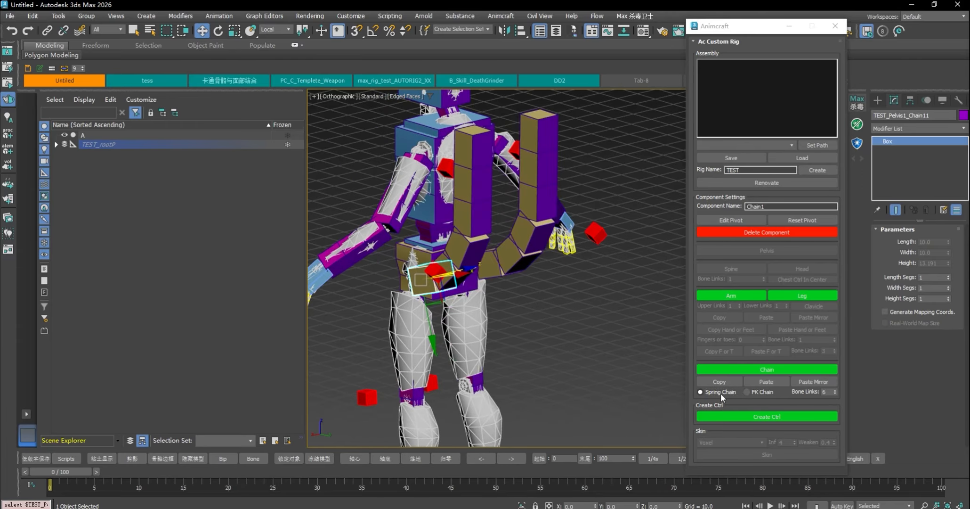
alt+middle_drag(489, 329, 635, 367)
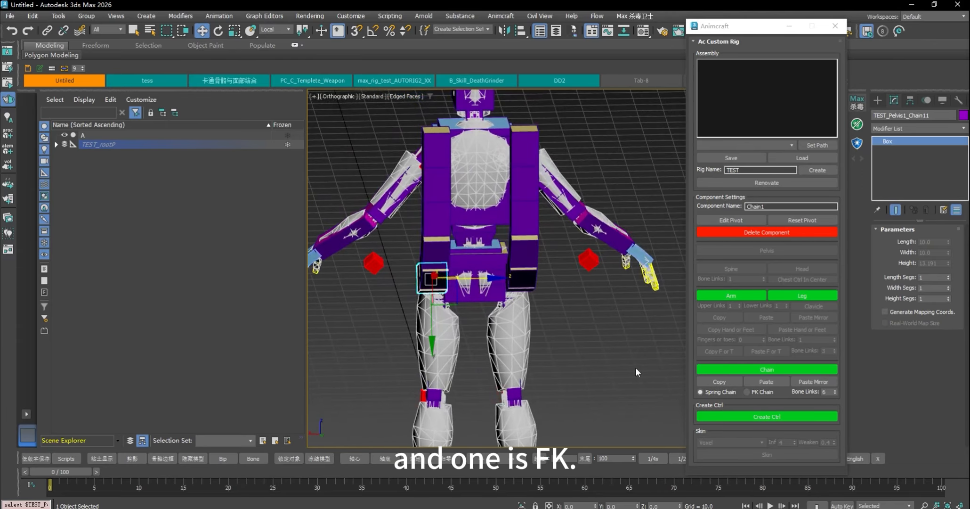
click(747, 393)
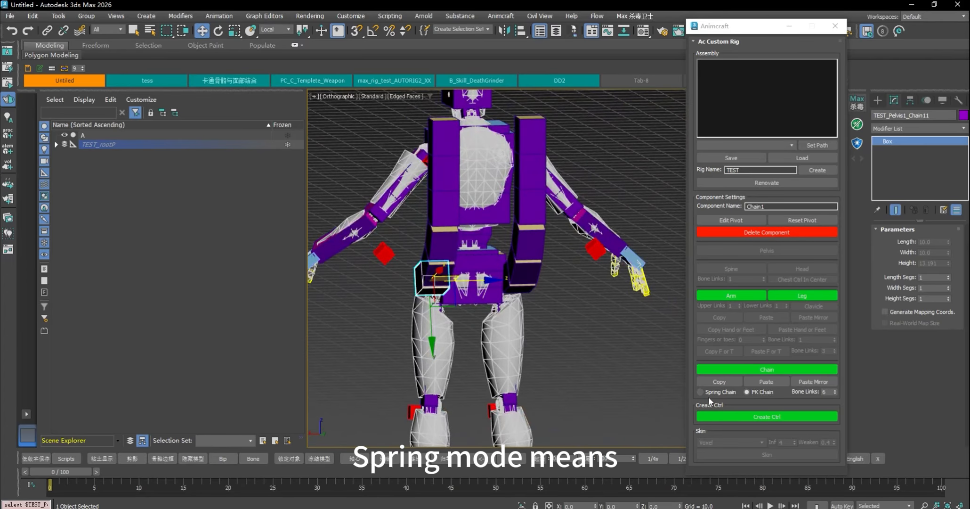
click(700, 392)
alt+middle_drag(541, 334, 494, 331)
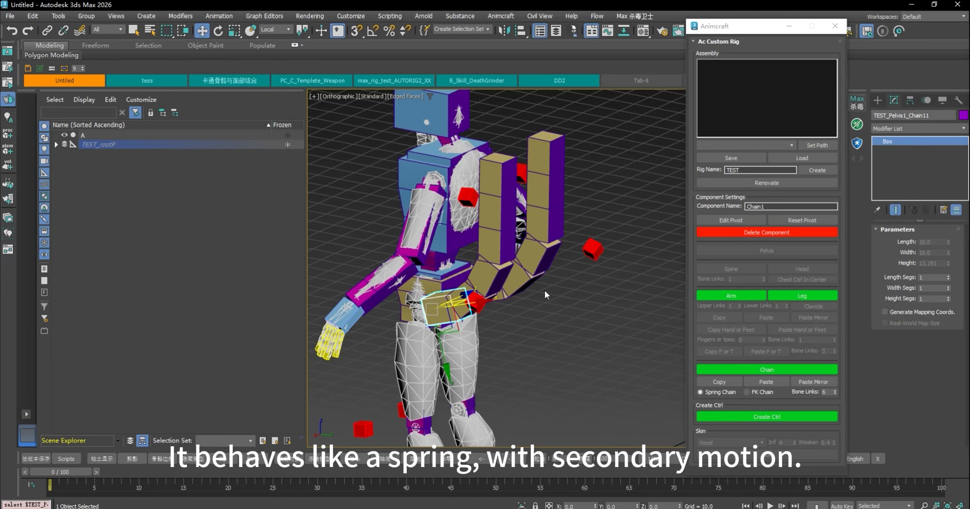
- Compare the chain types assigned to Chain1 and Chain2 by selecting each chain's base link
alt+middle_drag(545, 290, 502, 285)
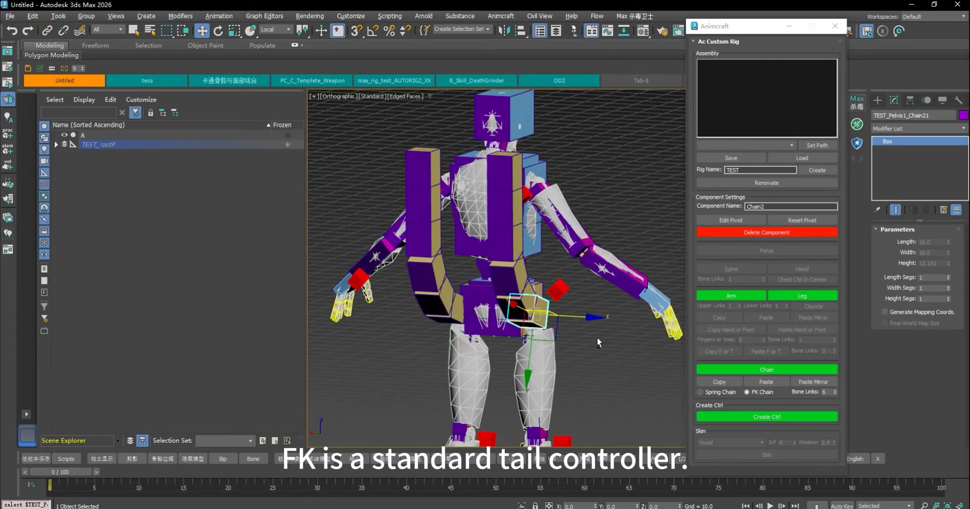
alt+middle_drag(641, 340, 515, 343)
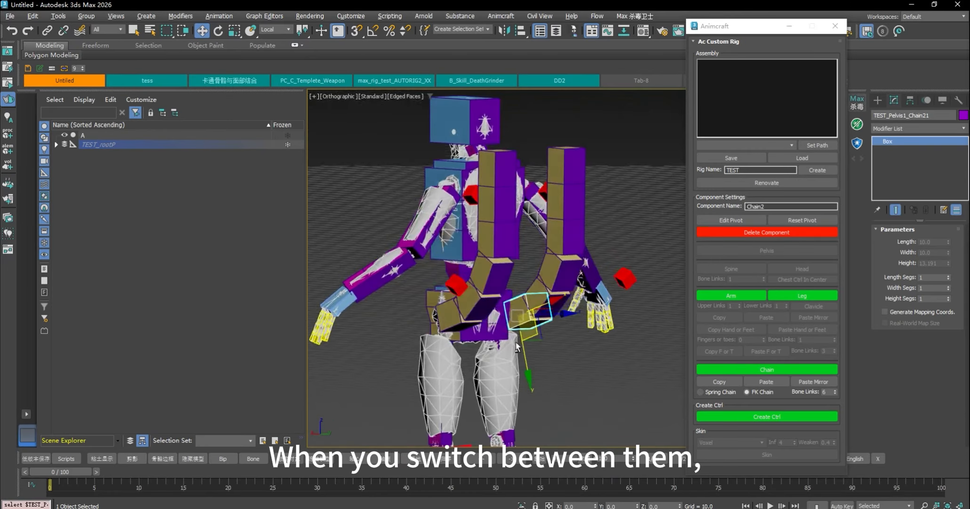
click(462, 320)
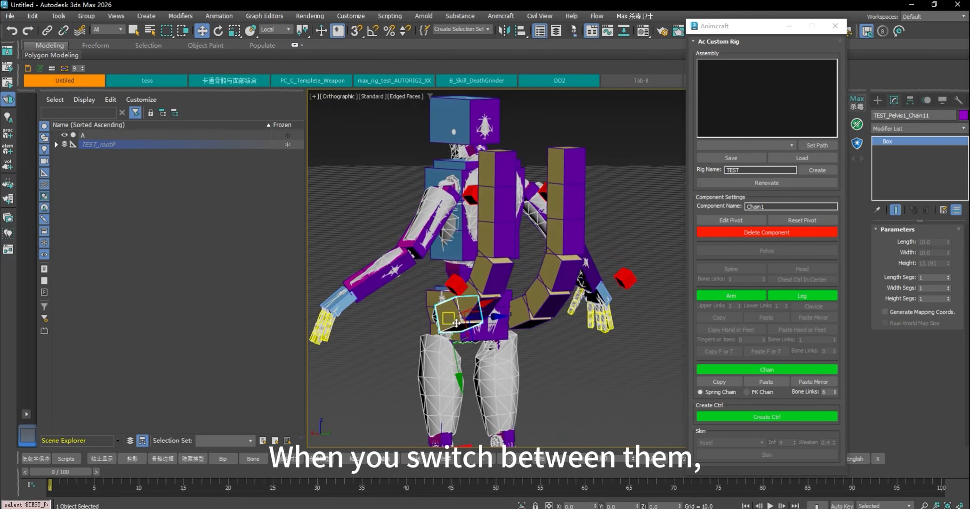
click(531, 315)
click(475, 323)
alt+middle_drag(562, 343, 582, 362)
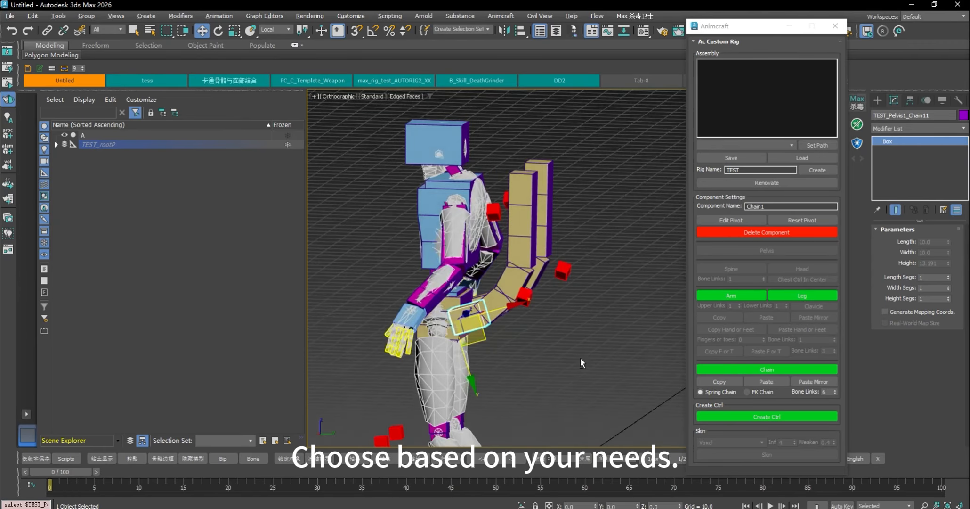
alt+middle_drag(484, 356, 575, 367)
middle_drag(472, 282, 521, 182)
scroll(522, 181, up, 3)
- Review the spine, arm and pelvis components and examine the complete character in perspective view
click(505, 172)
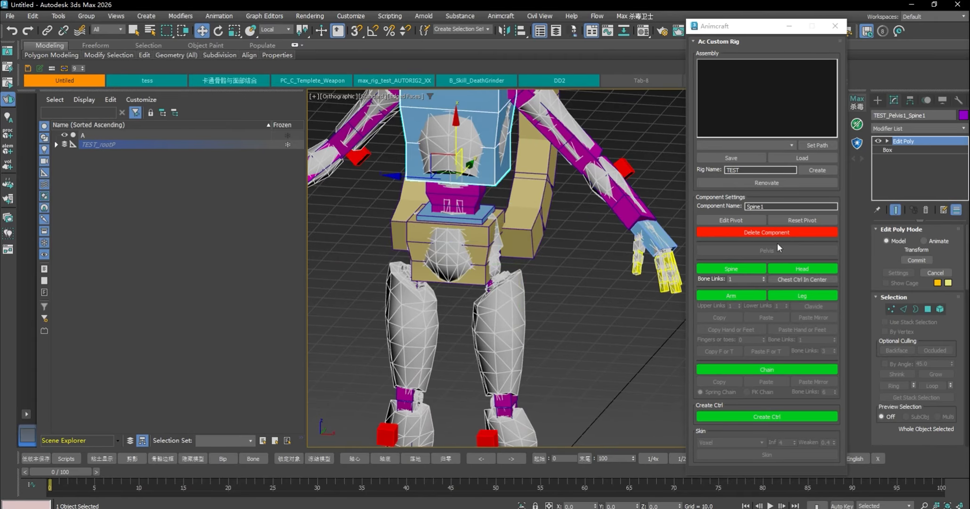
scroll(559, 232, down, 3)
middle_drag(559, 232, 553, 264)
scroll(531, 193, up, 3)
click(526, 198)
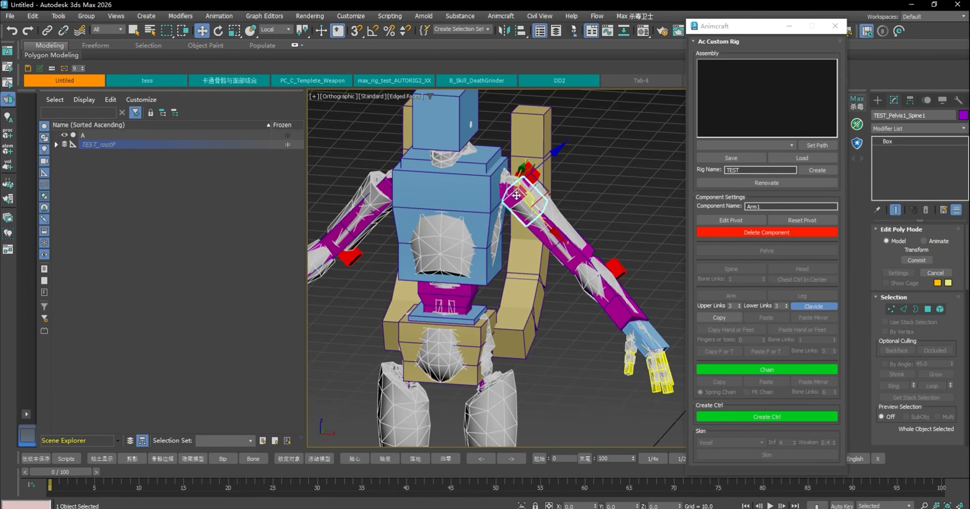
scroll(500, 261, down, 2)
click(448, 318)
scroll(544, 327, down, 3)
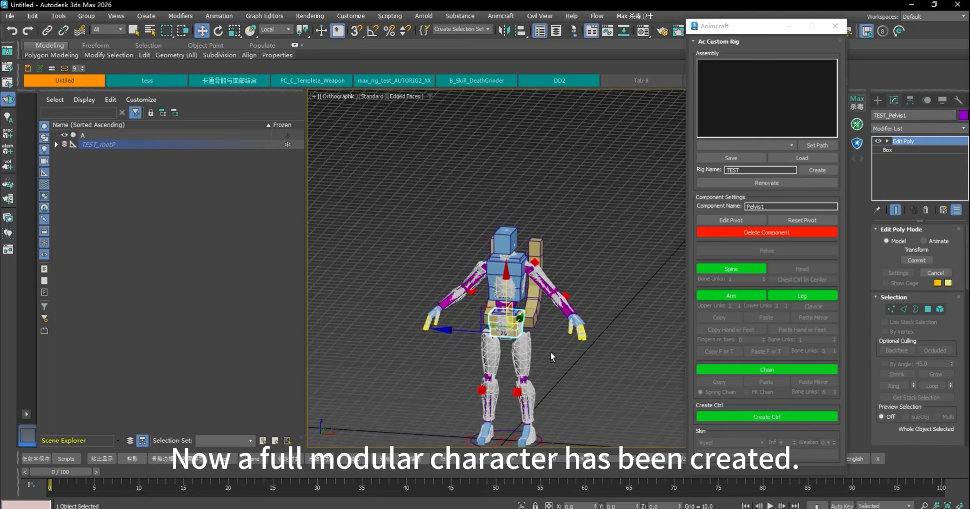
alt+middle_drag(552, 357, 561, 348)
middle_drag(562, 348, 581, 297)
key(p)
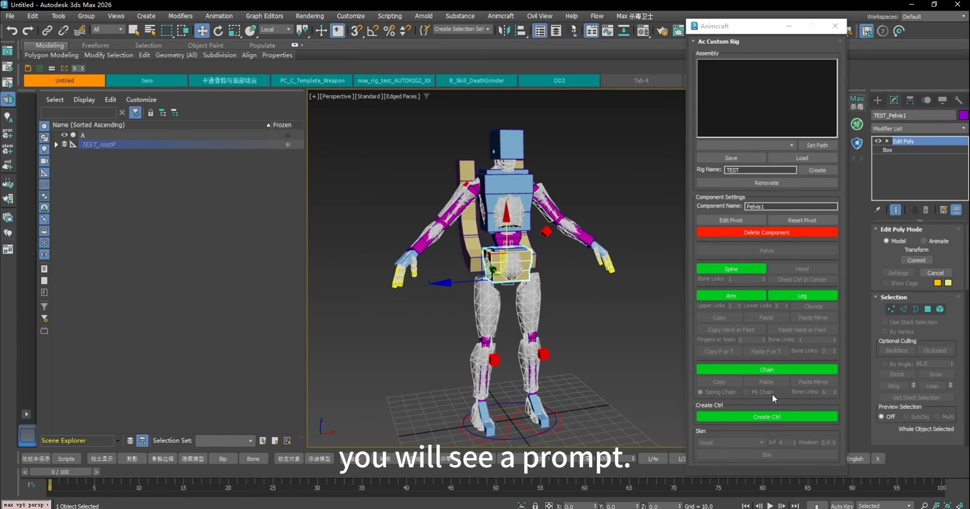
- Start creating the rig controls and decline the confirmation of the irreversible operation
click(780, 417)
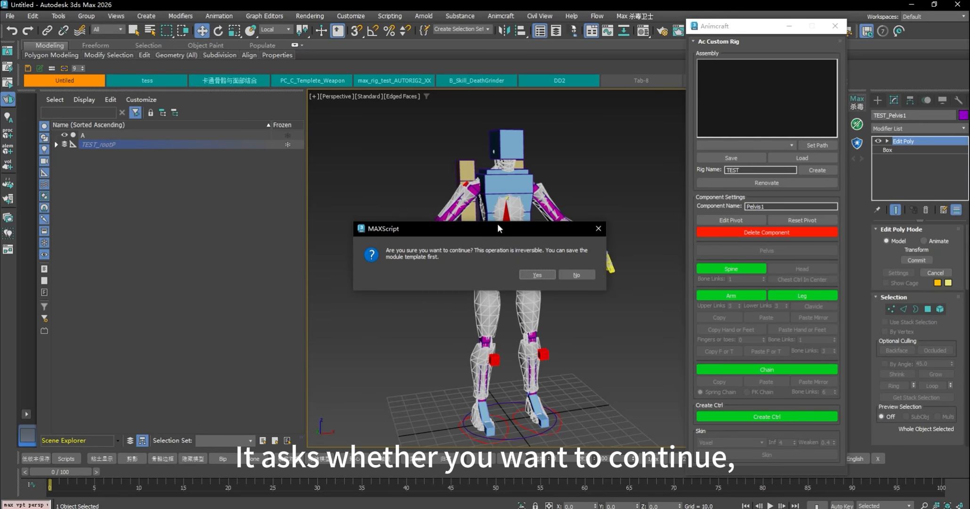
drag(498, 228, 550, 170)
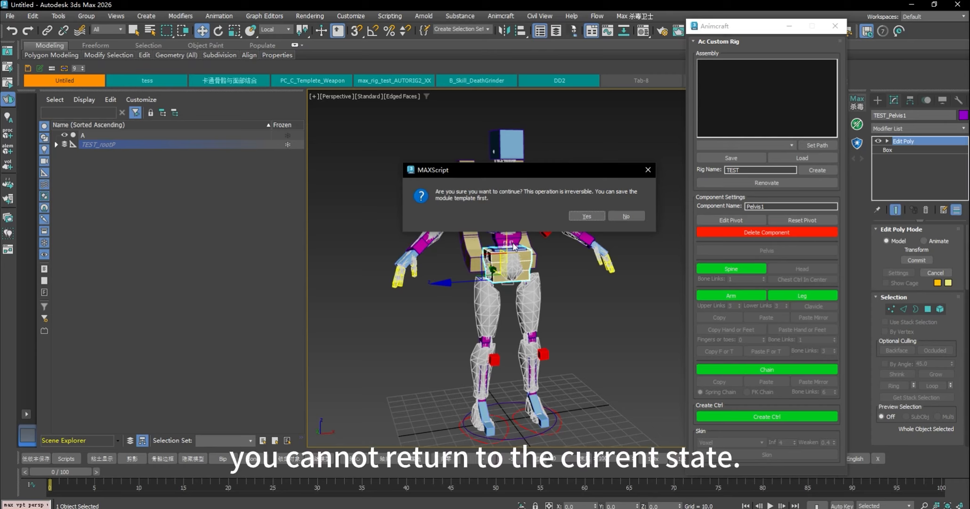
click(632, 218)
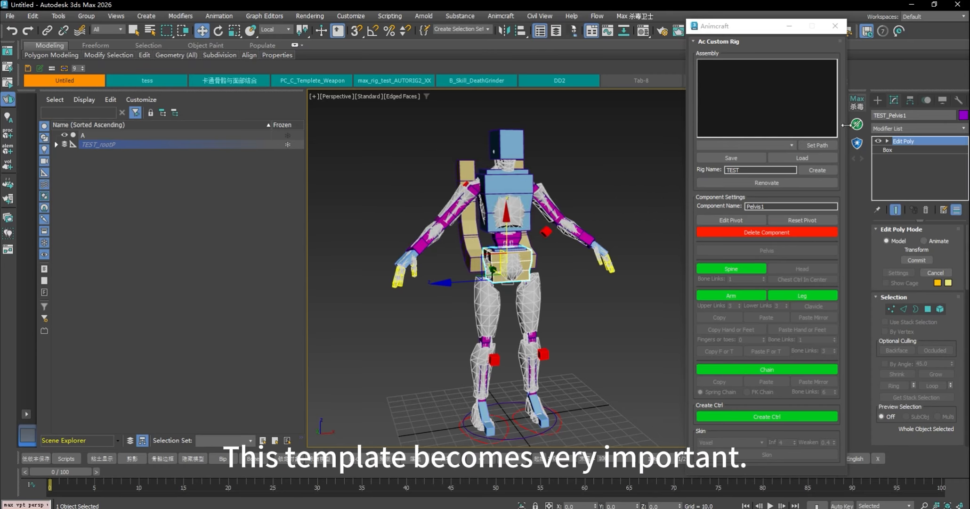
- Set the rig template path to the folder D:\AAAAA\max\com
click(785, 144)
click(791, 142)
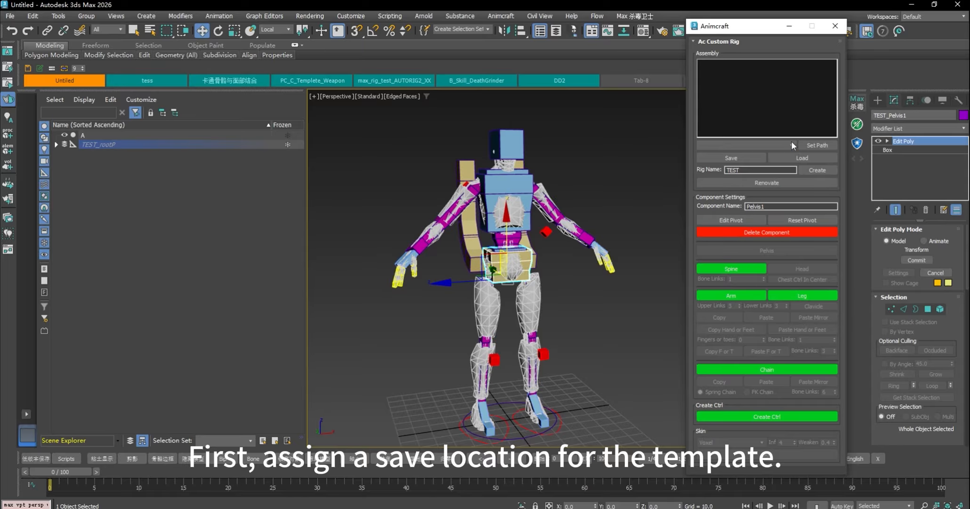
click(824, 144)
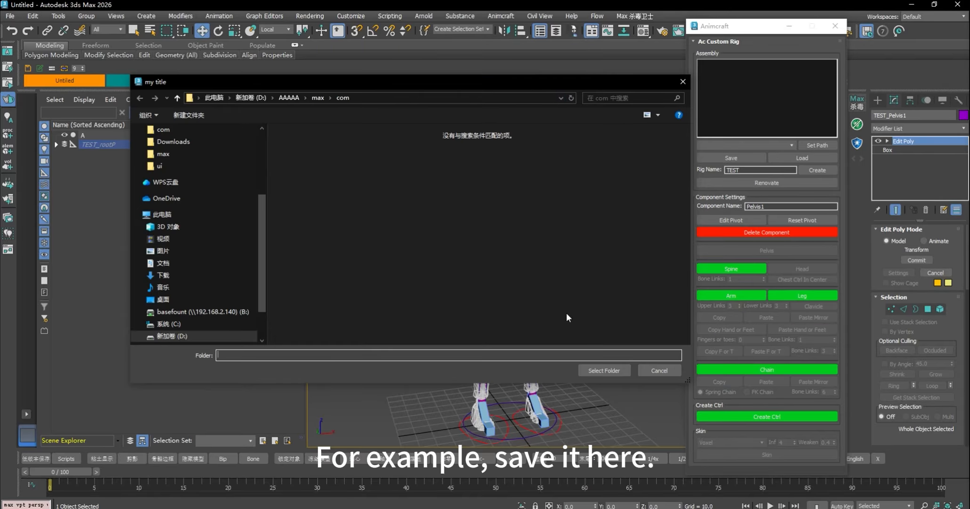
click(615, 364)
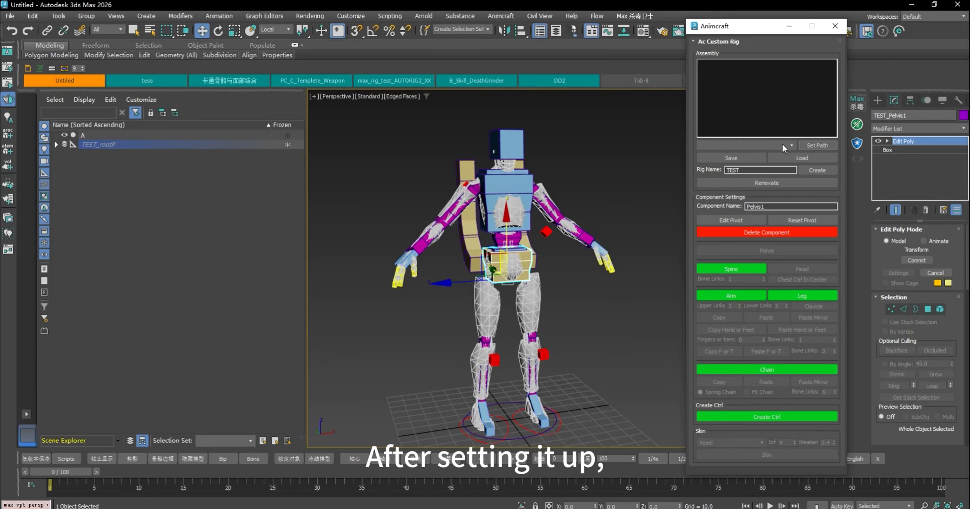
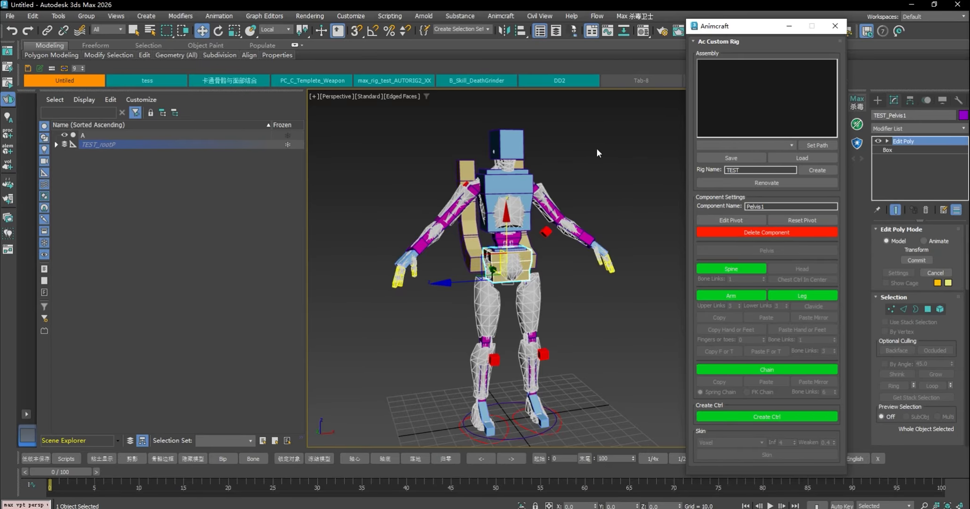
- Select the rig's root circle and save the rig as template A in the com folder
alt+middle_drag(617, 200, 586, 204)
drag(304, 230, 212, 232)
click(464, 420)
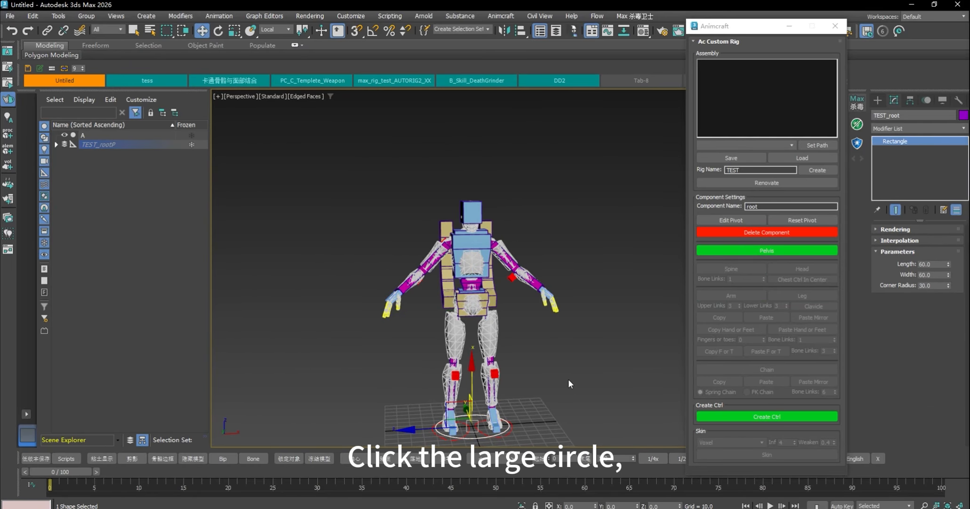
alt+middle_drag(568, 379, 682, 278)
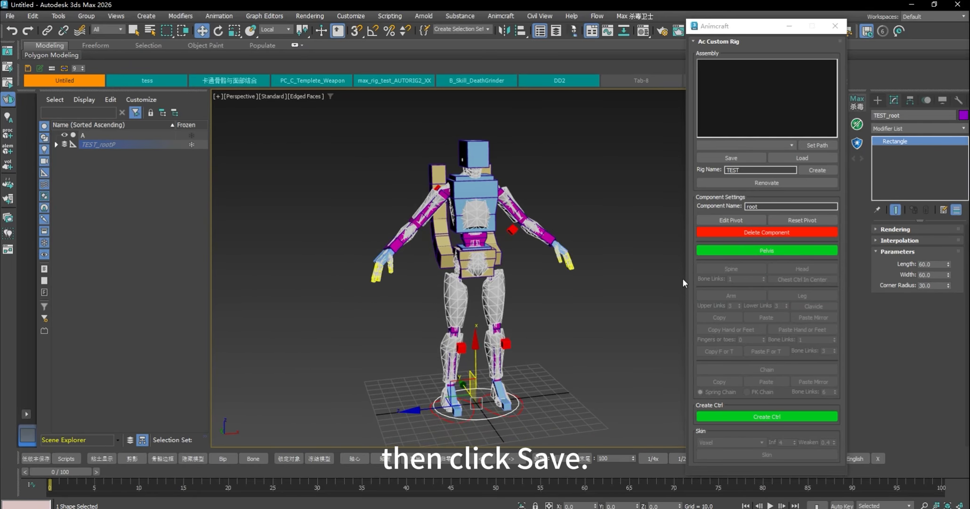
click(749, 157)
drag(333, 14, 835, 181)
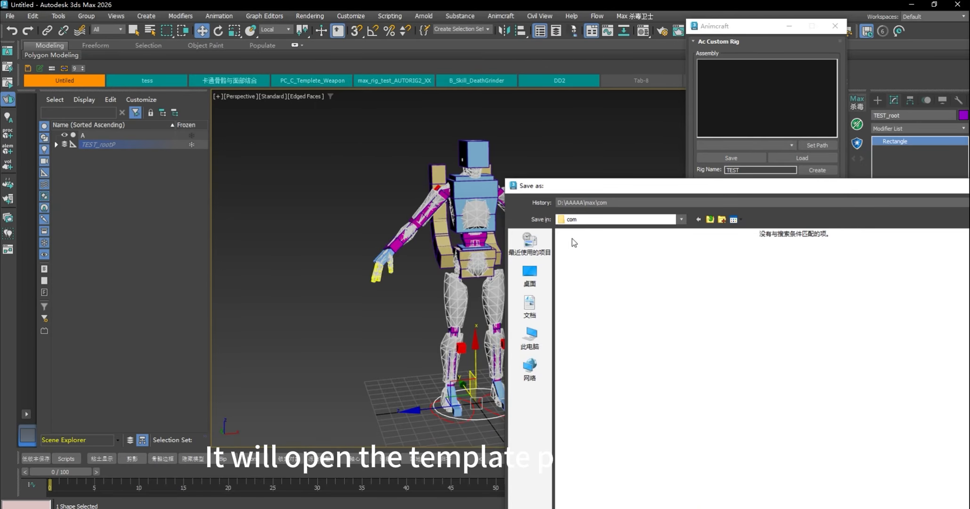
drag(677, 189, 387, 43)
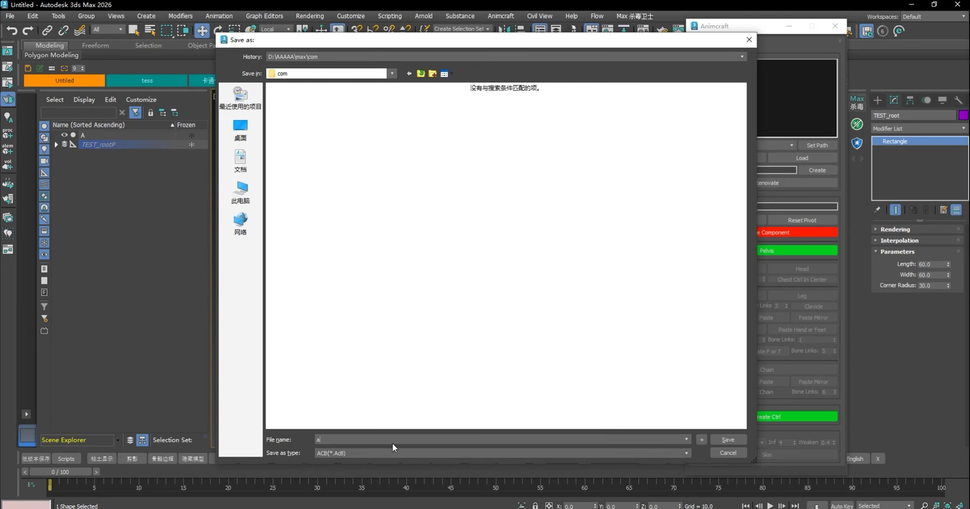
key(BackSpace)
click(713, 439)
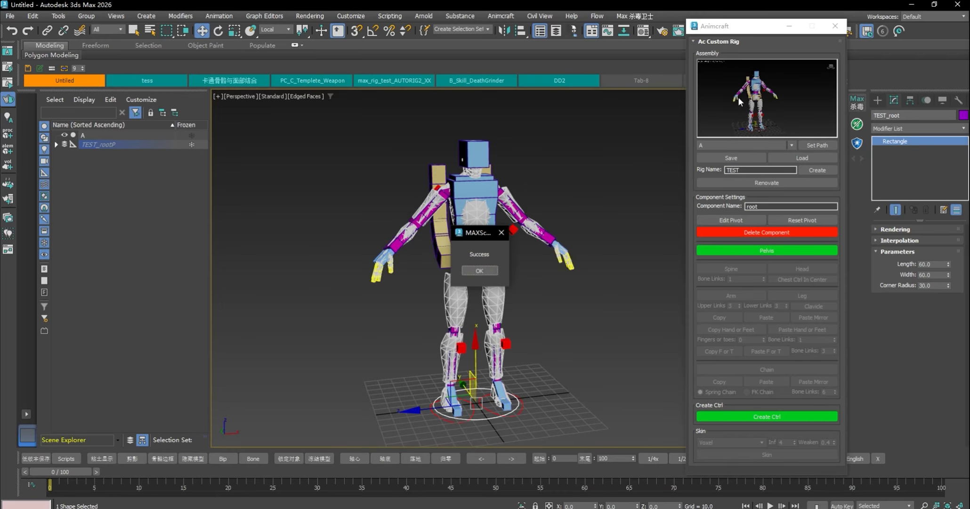
click(479, 271)
- Compress the viewport by widening the scene explorer and save the rig as a second template named B
drag(208, 221, 171, 221)
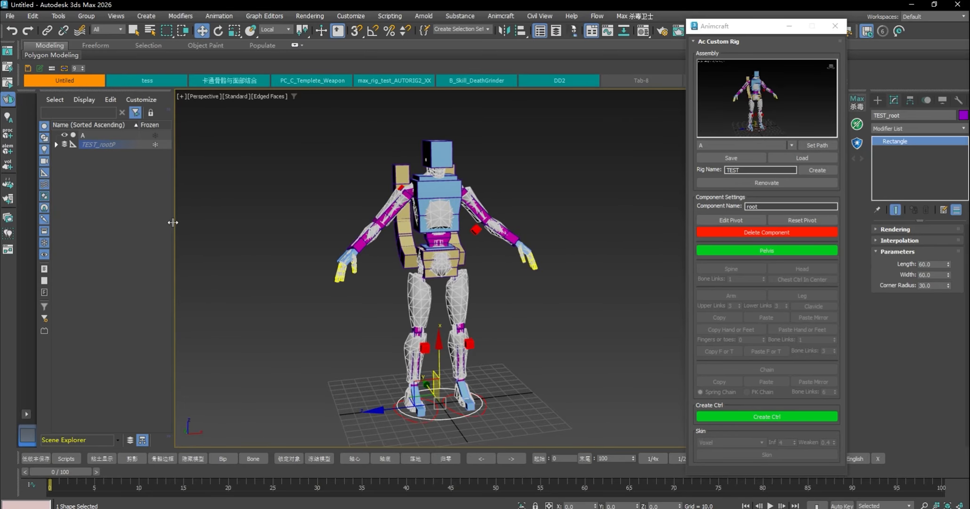
drag(750, 31, 613, 47)
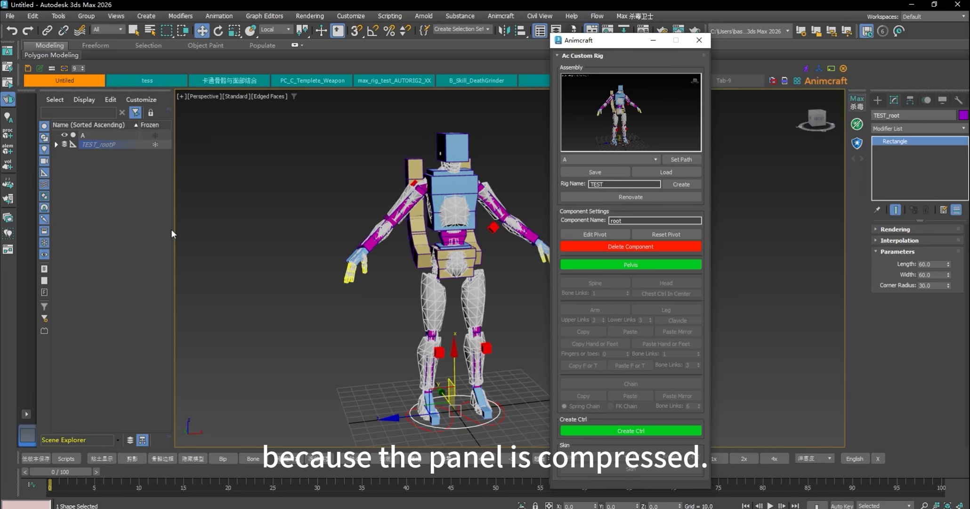
drag(172, 229, 403, 231)
drag(626, 43, 294, 48)
click(259, 175)
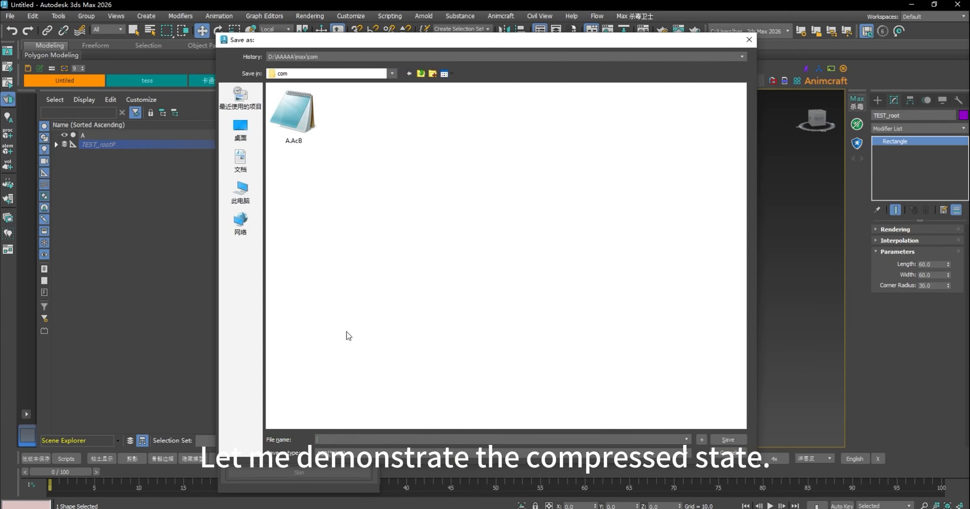
click(733, 439)
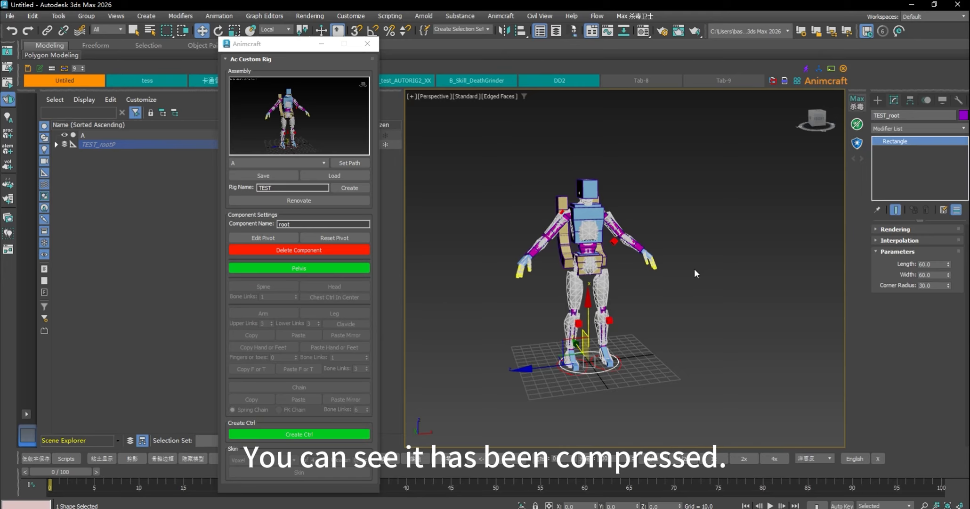
click(479, 271)
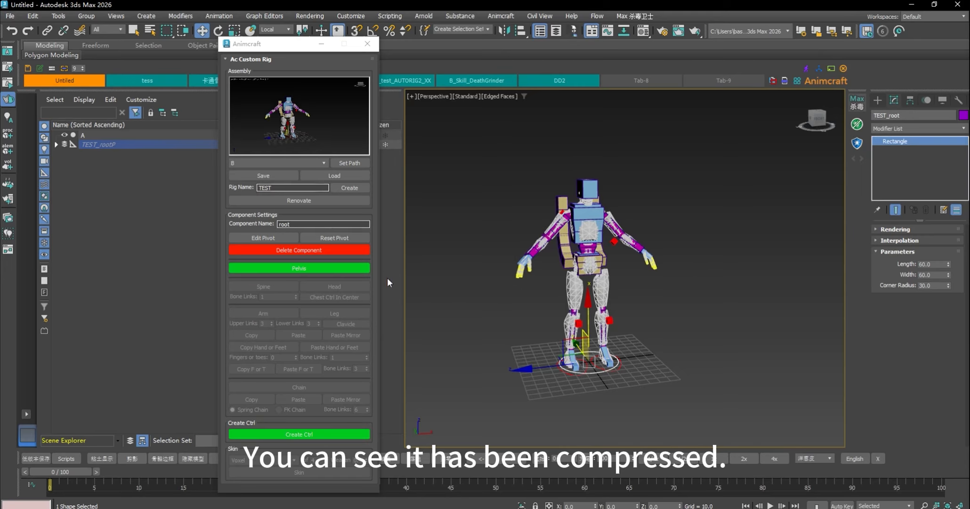
- Restore the wider viewport and choose template A as the current rig template
drag(403, 278, 177, 260)
drag(245, 43, 696, 69)
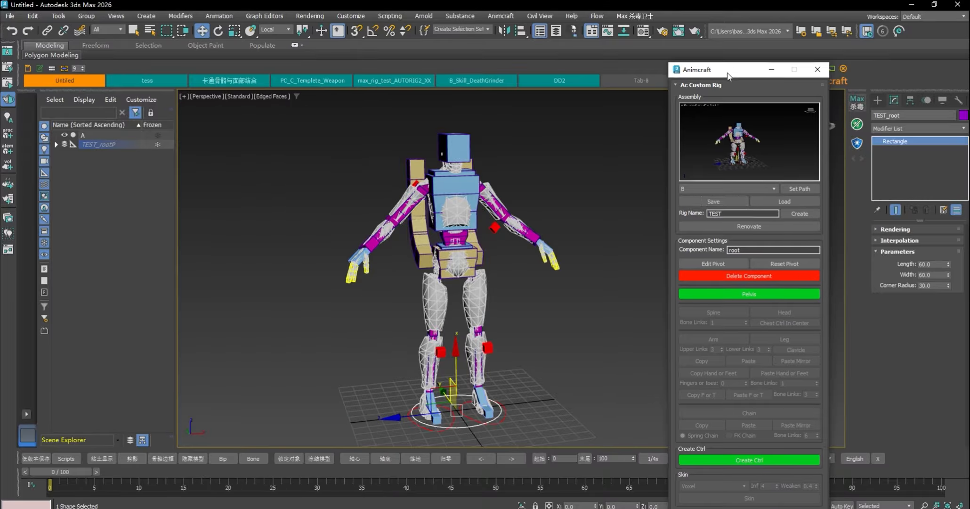
click(774, 188)
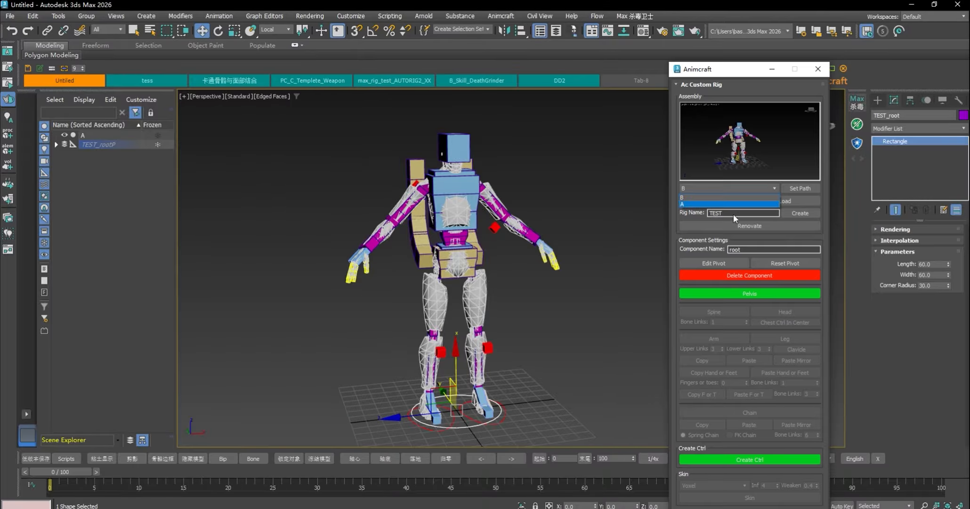
click(723, 203)
drag(707, 69, 735, 58)
alt+middle_drag(655, 245, 544, 323)
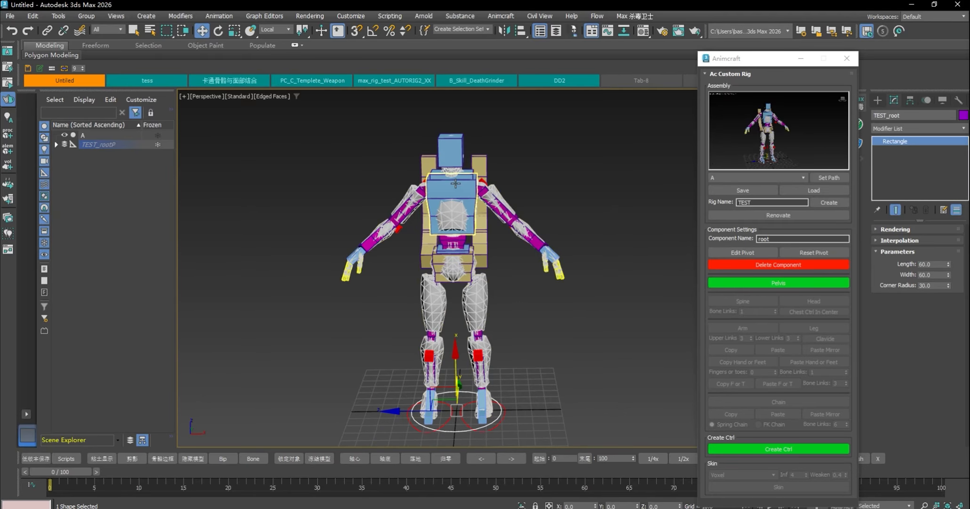
- Delete the Pelvis1 component together with everything attached to it
click(779, 282)
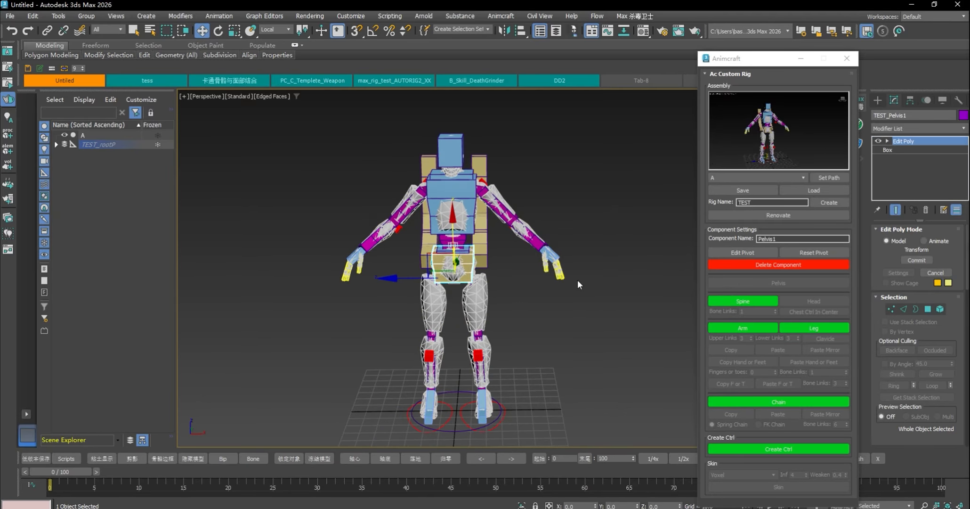
scroll(578, 280, up, 3)
click(789, 265)
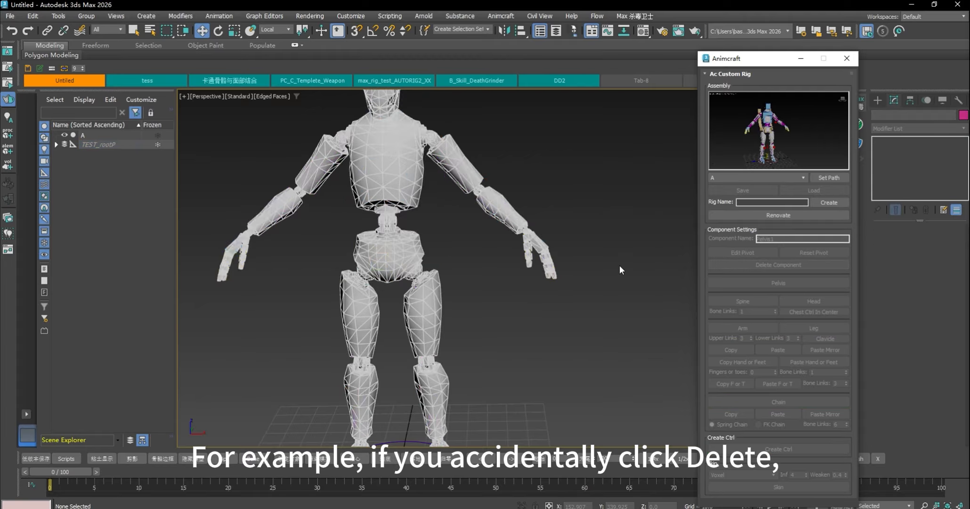
- Add a new pelvis to the root, move it beside the character's hips, and attach an arm and a leg
scroll(620, 266, down, 3)
click(519, 398)
alt+middle_drag(568, 358, 599, 358)
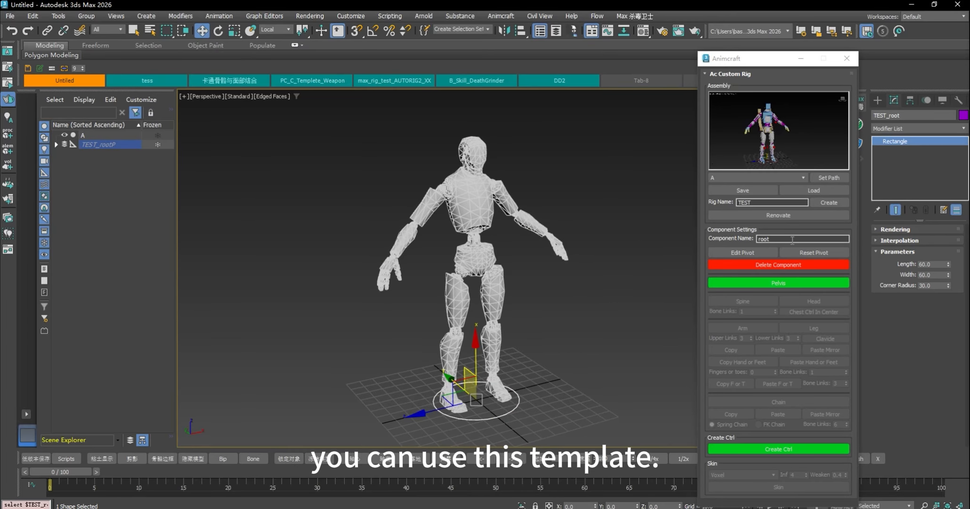
click(736, 283)
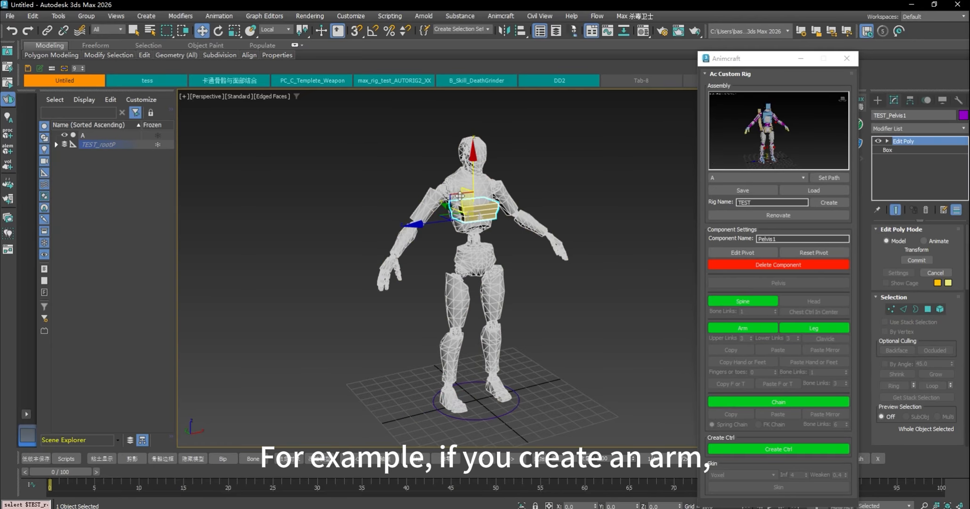
drag(460, 196, 516, 262)
click(814, 327)
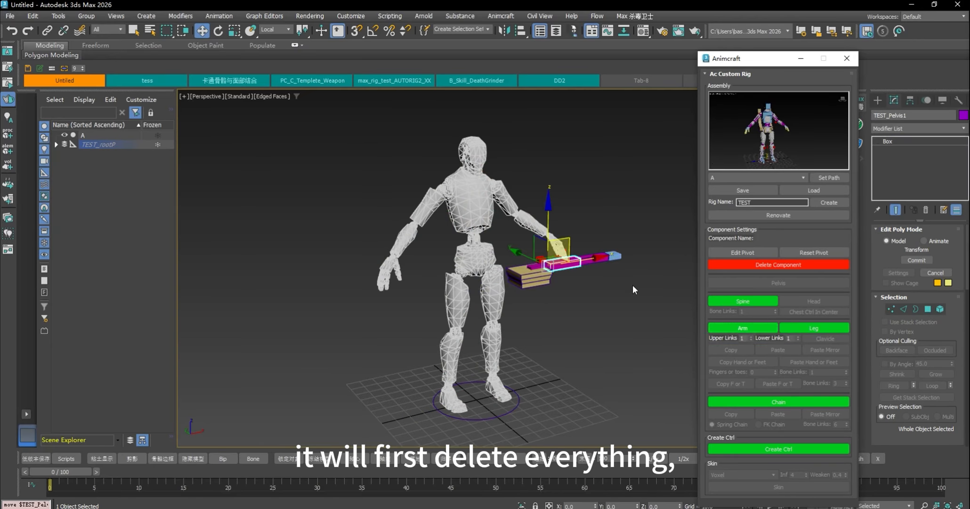
scroll(590, 302, up, 3)
alt+middle_drag(603, 343, 575, 305)
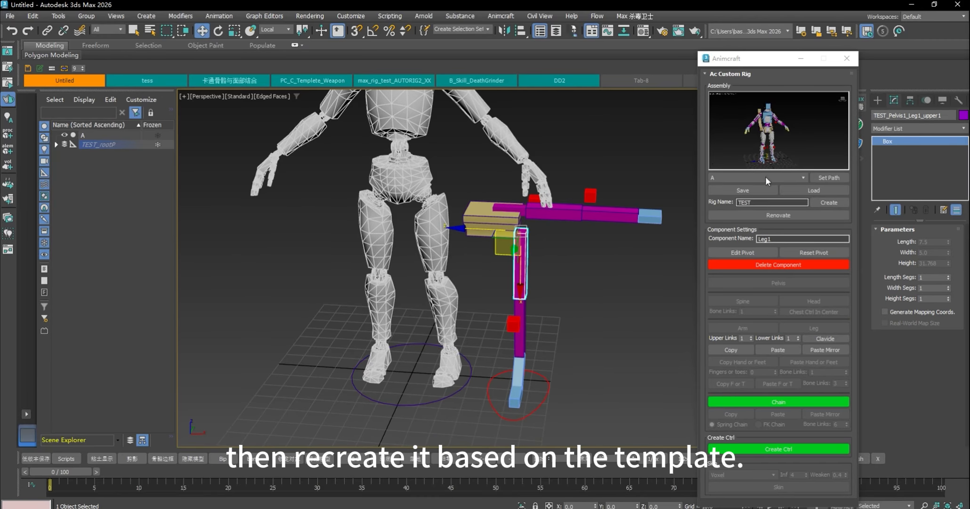
- Load template A onto the root and confirm its use to rebuild the complete rig
click(465, 386)
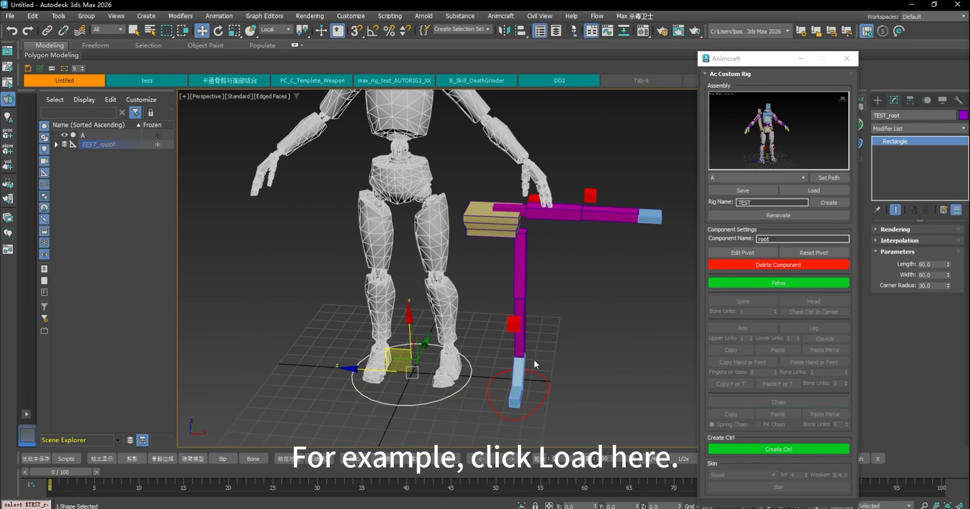
click(816, 189)
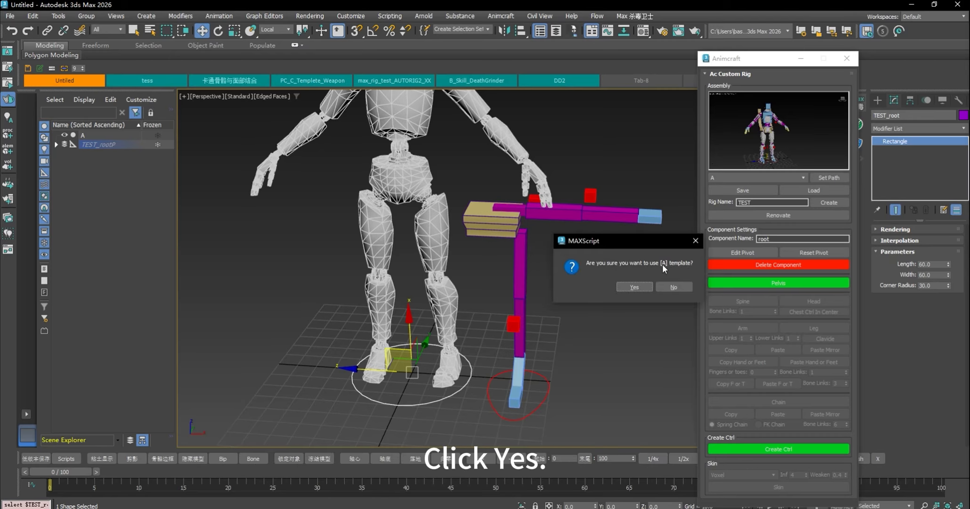
click(635, 286)
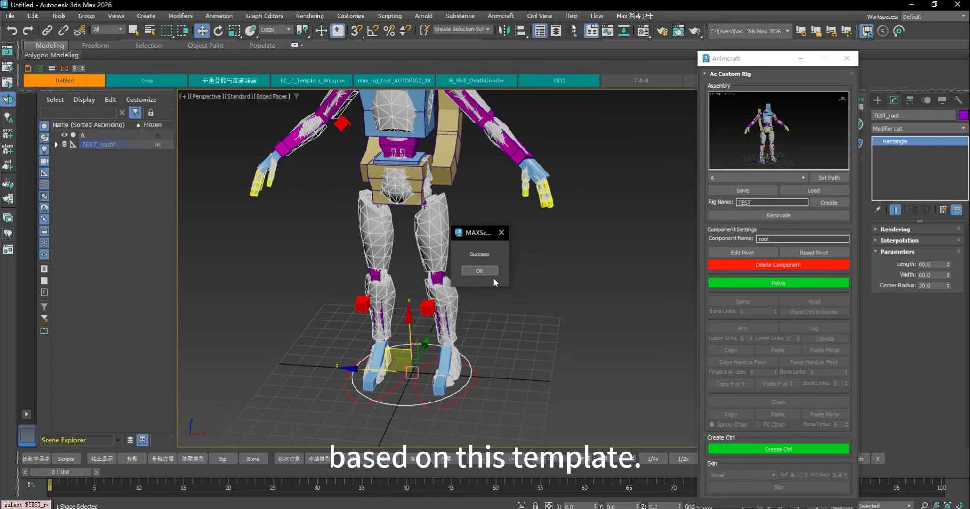
click(480, 271)
alt+middle_drag(464, 260, 557, 272)
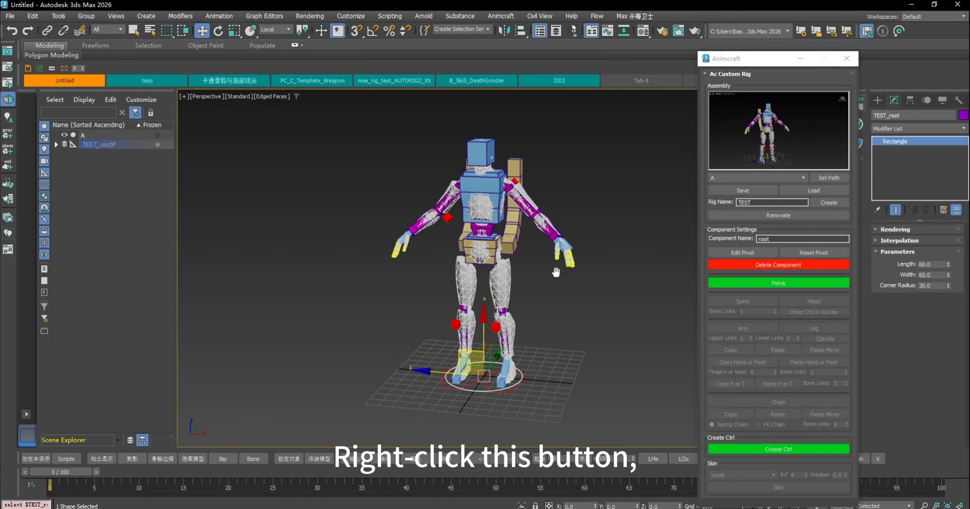
- Open the template directory and examine the saved data files and preview images of templates A and B
right_click(828, 178)
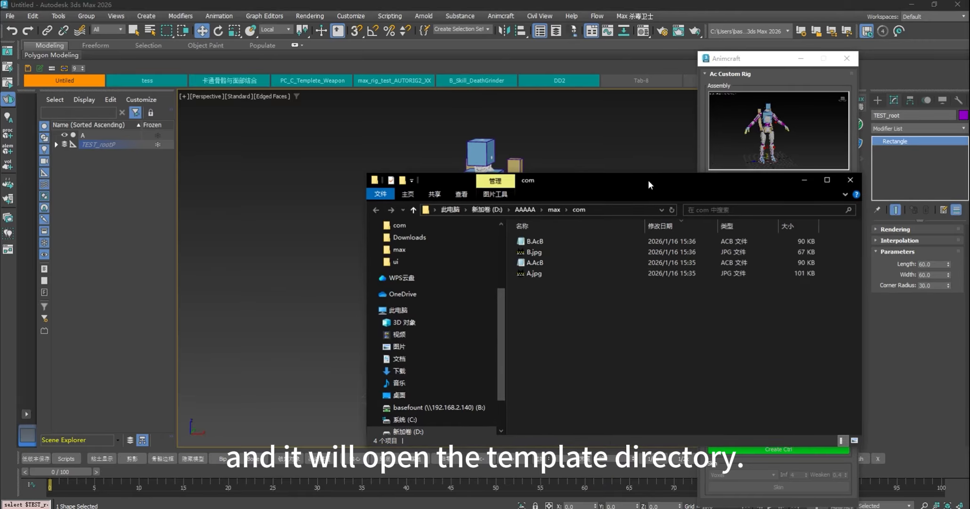
drag(607, 185, 314, 154)
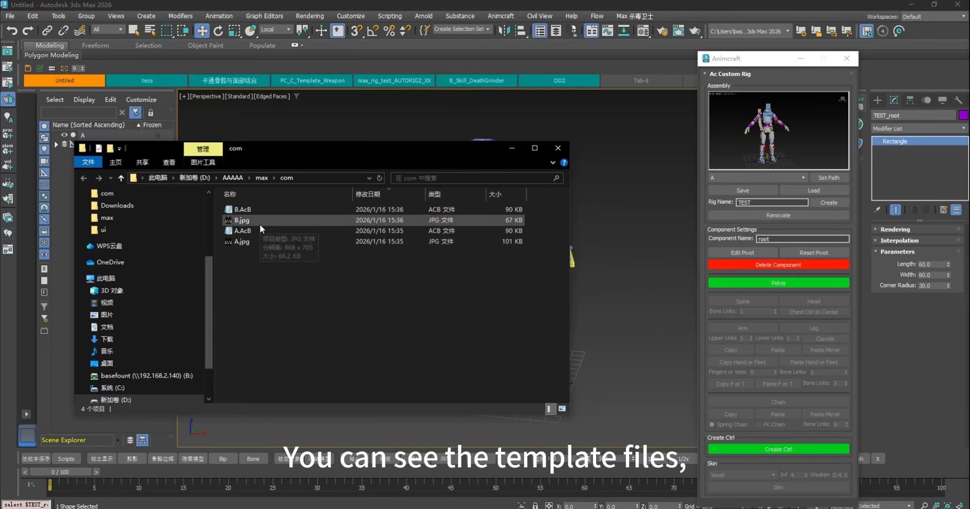
click(262, 242)
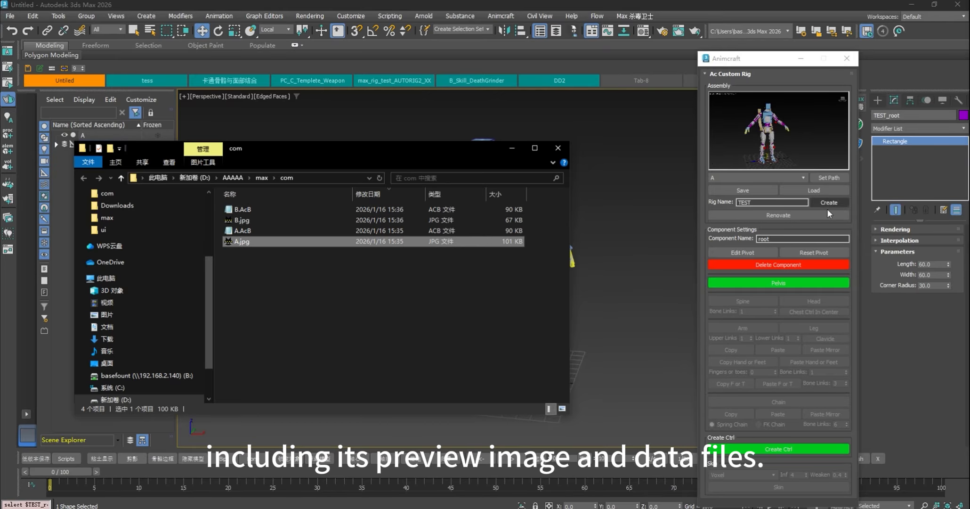
click(263, 232)
click(259, 211)
click(376, 301)
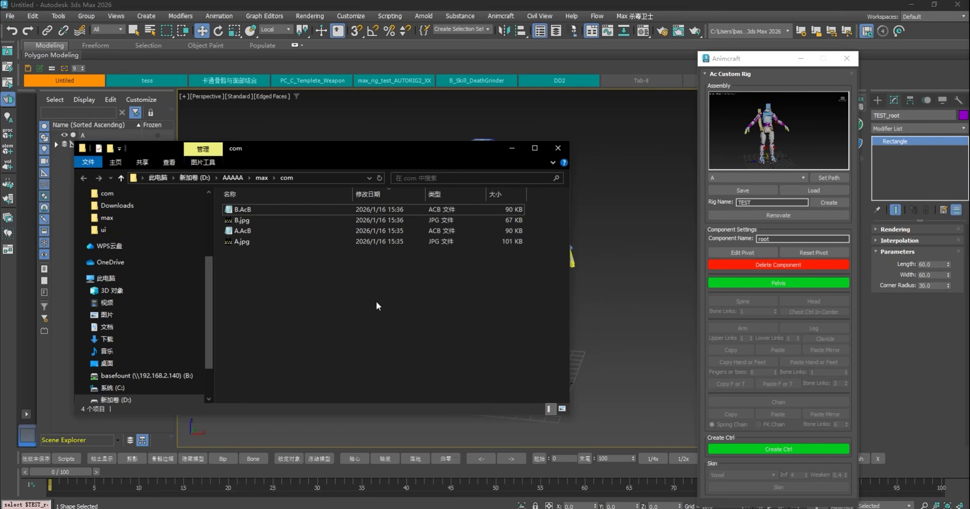
click(559, 147)
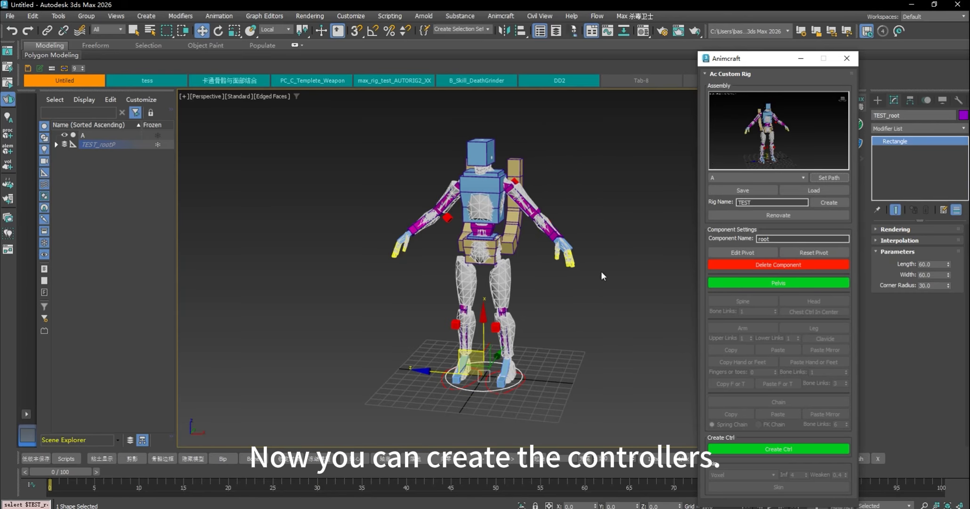
- Create the controllers for the complete TEST rig
click(774, 451)
click(541, 275)
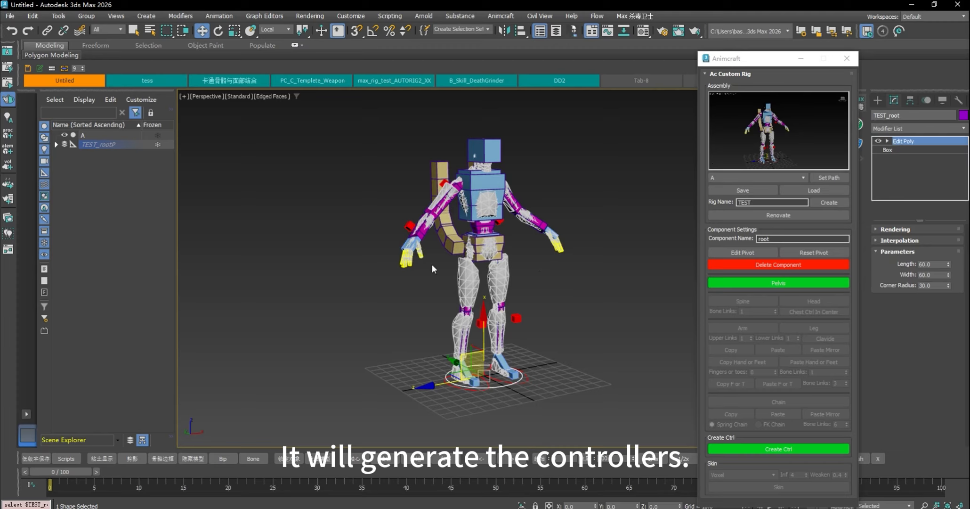
click(777, 450)
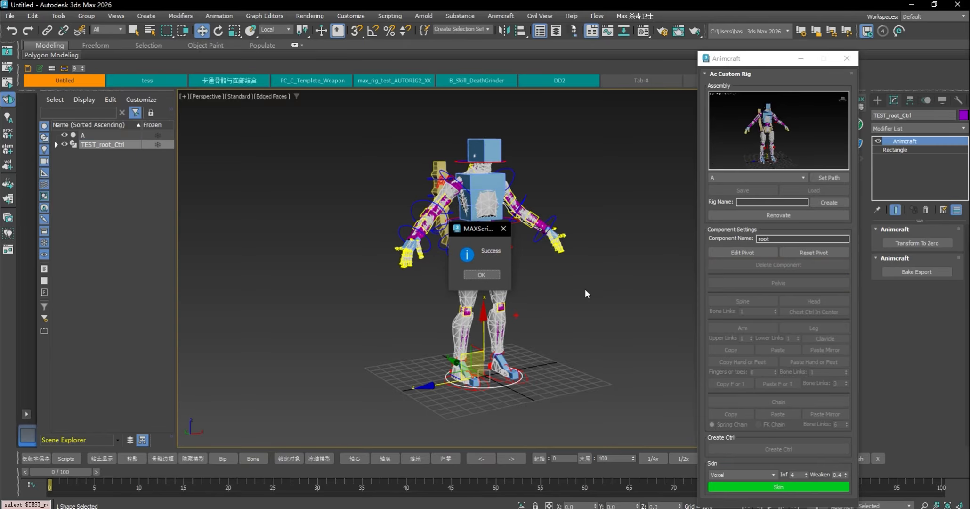
click(482, 275)
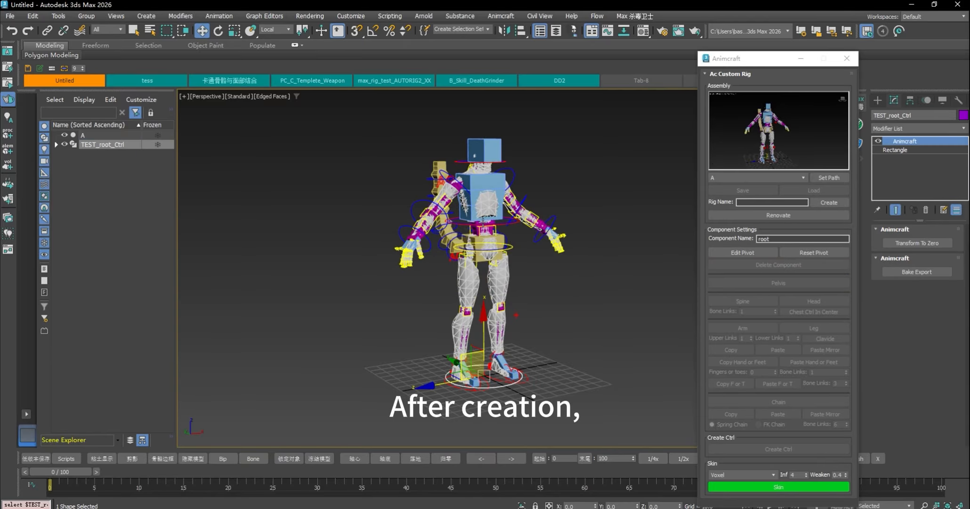
- Hide the character mesh A and examine the arm and tail chain bones and their controllers from front and back
click(64, 135)
click(548, 226)
click(452, 189)
scroll(464, 219, up, 5)
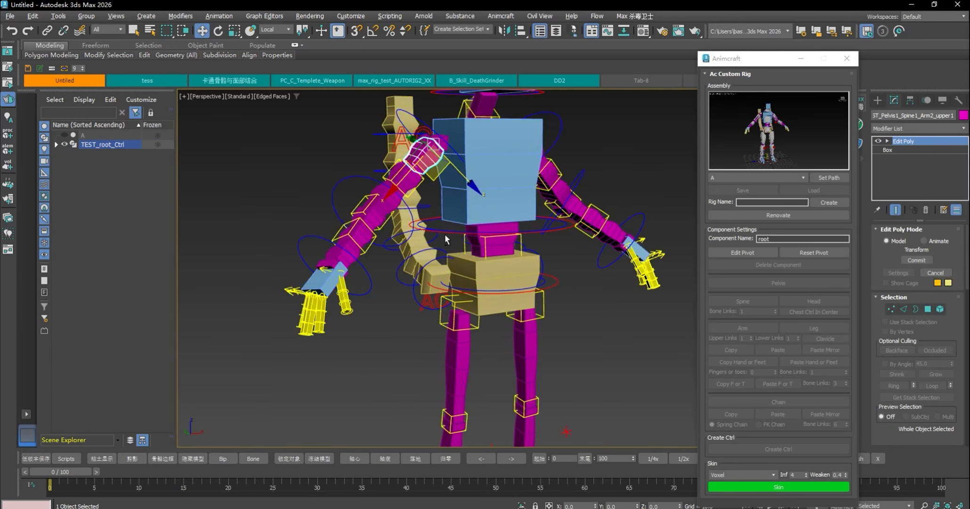
alt+middle_drag(445, 234, 476, 229)
click(531, 236)
scroll(523, 231, up, 4)
click(475, 294)
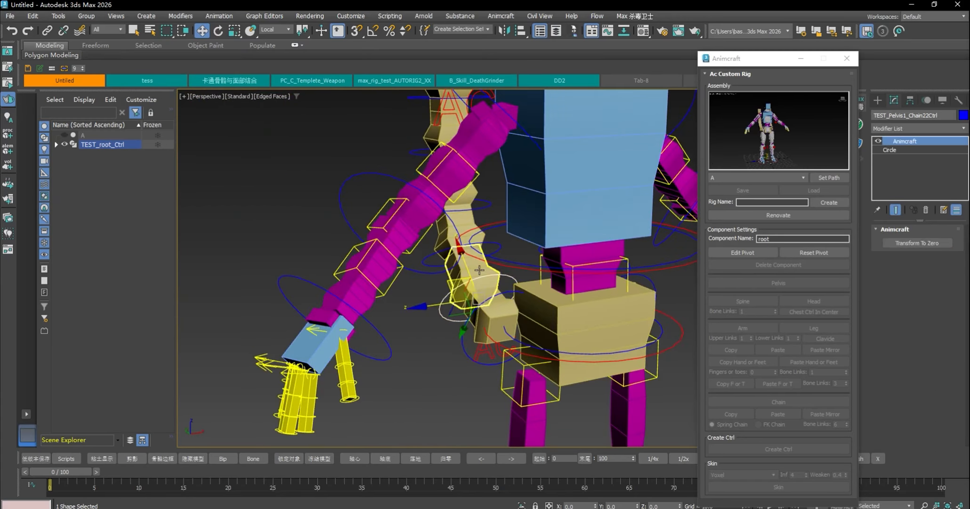
scroll(475, 263, down, 5)
alt+middle_drag(405, 248, 481, 239)
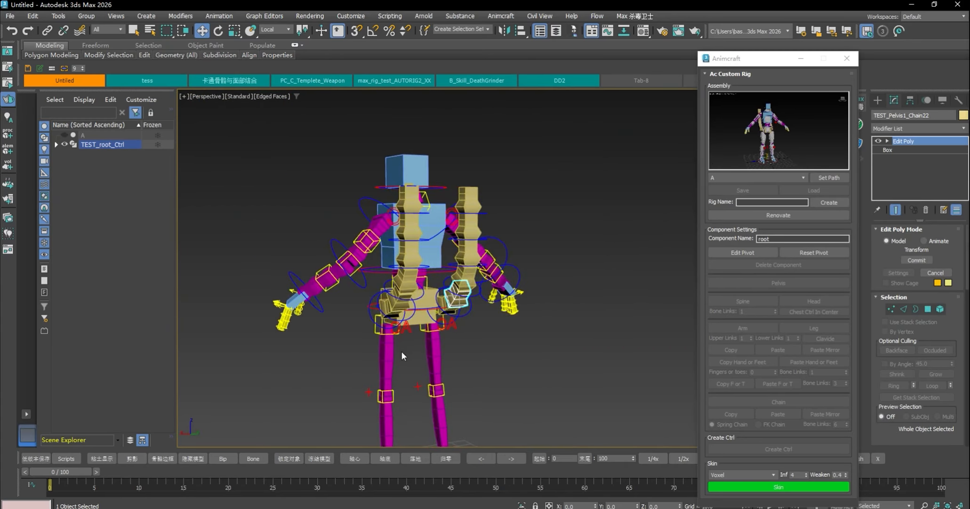
middle_drag(473, 353, 531, 308)
middle_drag(481, 259, 570, 300)
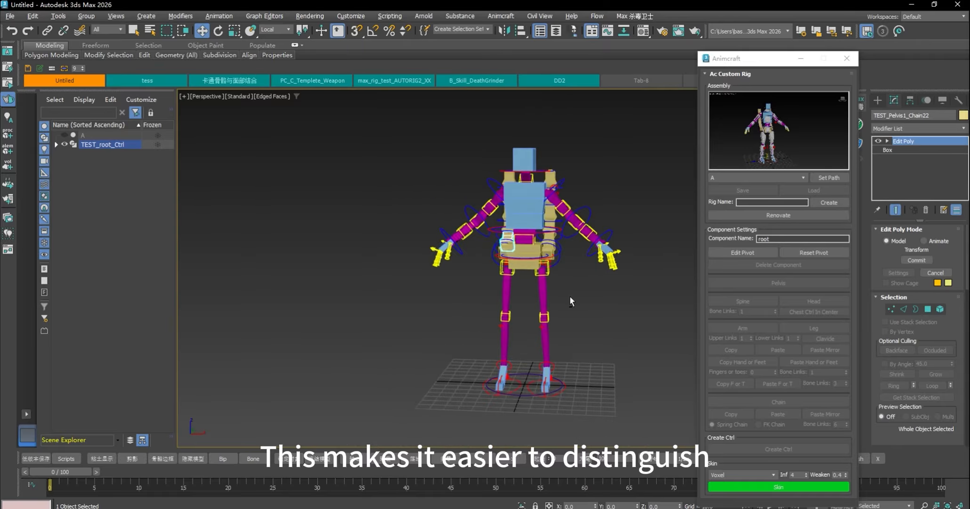
- Examine the twist segments along the arm and the hip chain, selecting individual bones to tell the parts apart
middle_drag(565, 247, 543, 266)
scroll(542, 266, up, 3)
click(492, 205)
scroll(492, 210, up, 3)
click(558, 185)
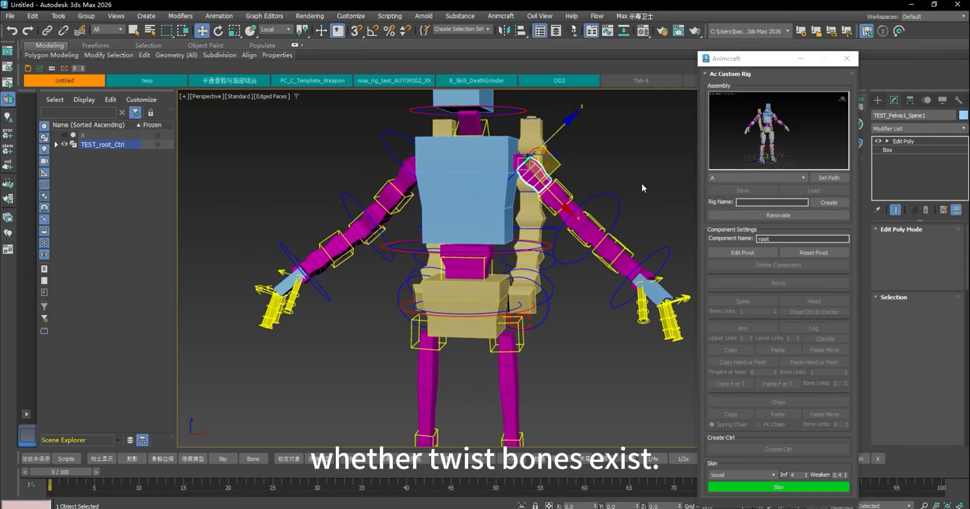
scroll(577, 246, up, 2)
alt+middle_drag(642, 183, 573, 290)
scroll(573, 290, up, 3)
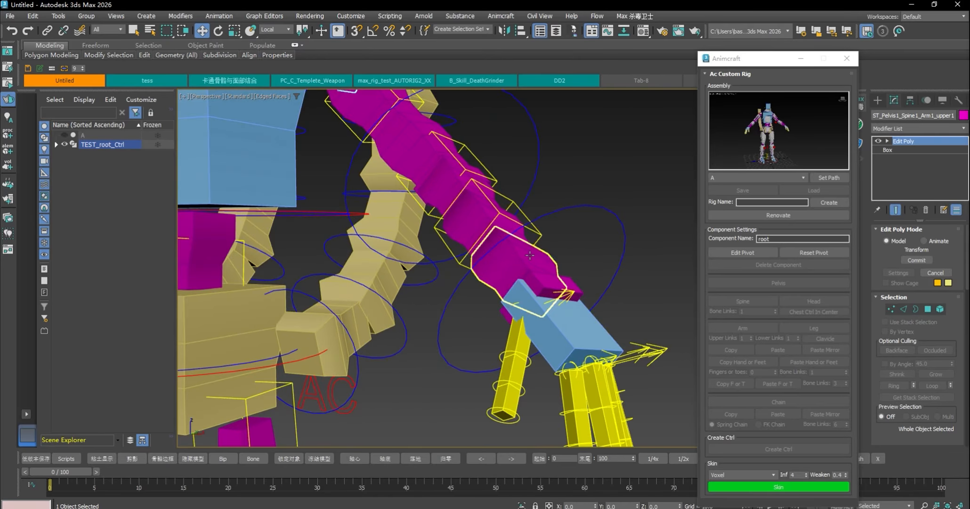
click(514, 257)
scroll(514, 249, down, 4)
middle_drag(414, 277, 329, 212)
click(412, 203)
click(490, 216)
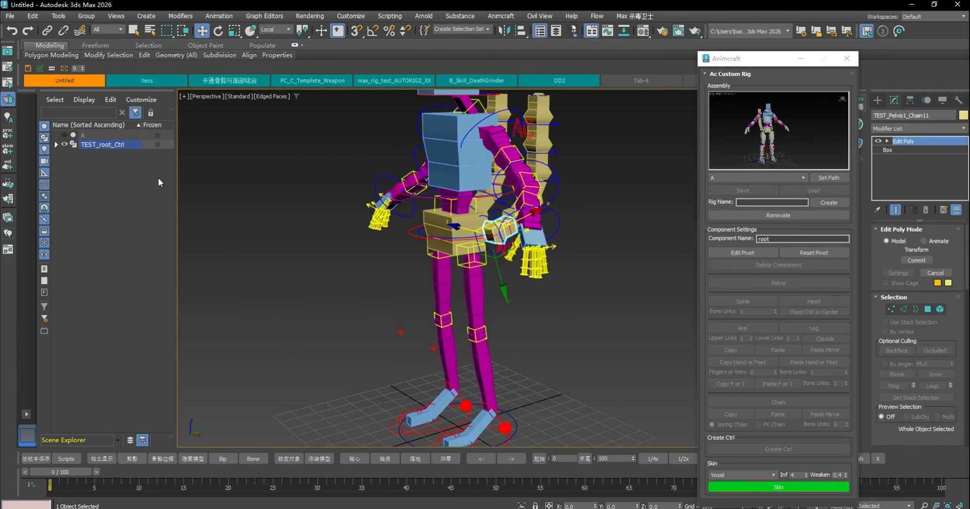
- Show the character mesh A again and select a spine bone to check which custom rig settings are available for it
click(65, 135)
alt+middle_drag(543, 321, 548, 286)
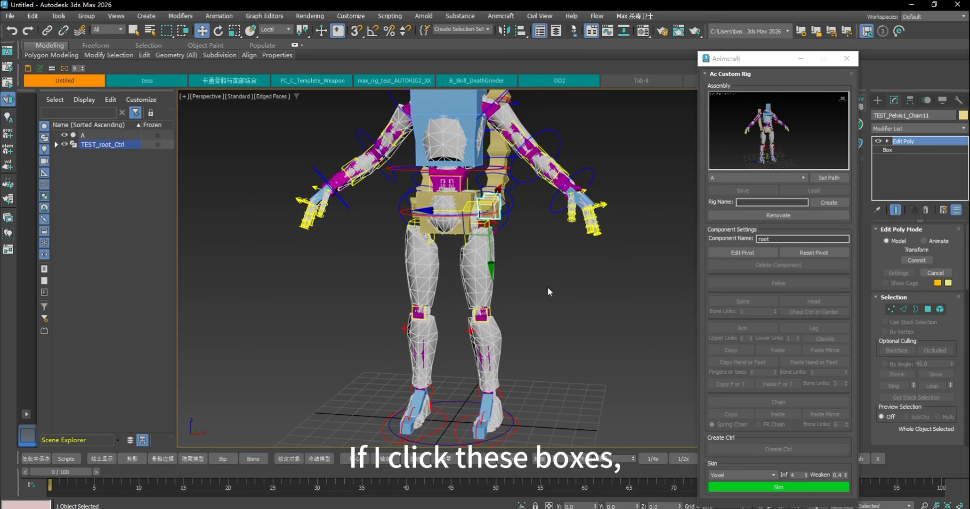
scroll(553, 299, down, 3)
scroll(556, 304, up, 4)
click(523, 280)
click(367, 98)
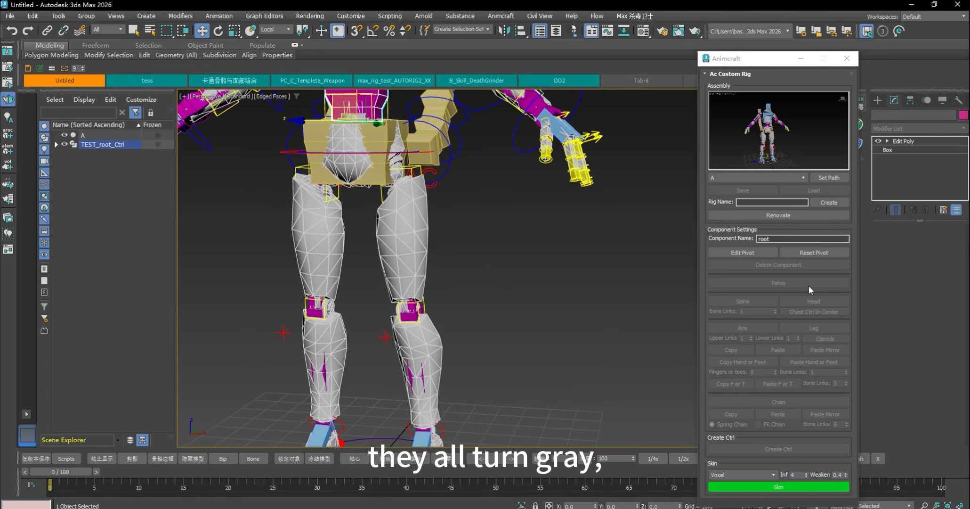
drag(763, 58, 692, 30)
scroll(523, 265, down, 4)
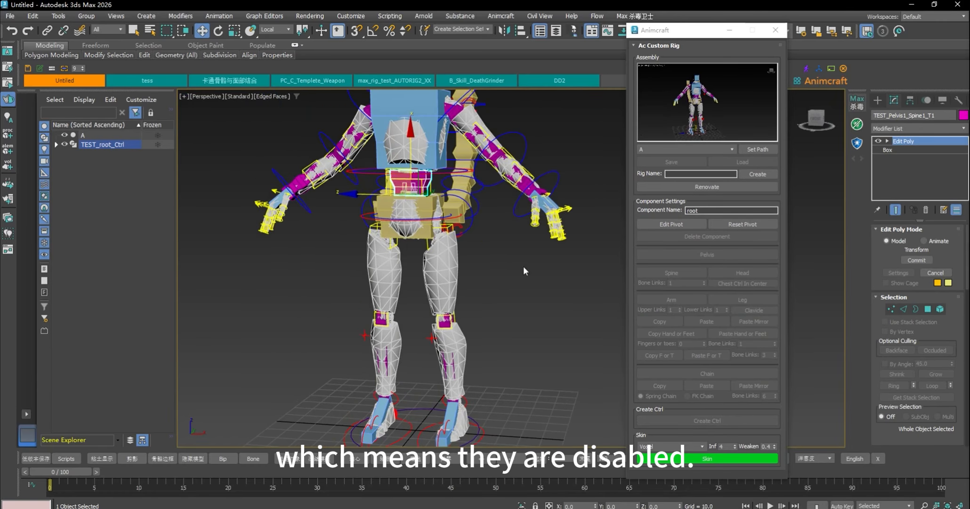
scroll(572, 320, up, 1)
middle_drag(464, 375, 507, 308)
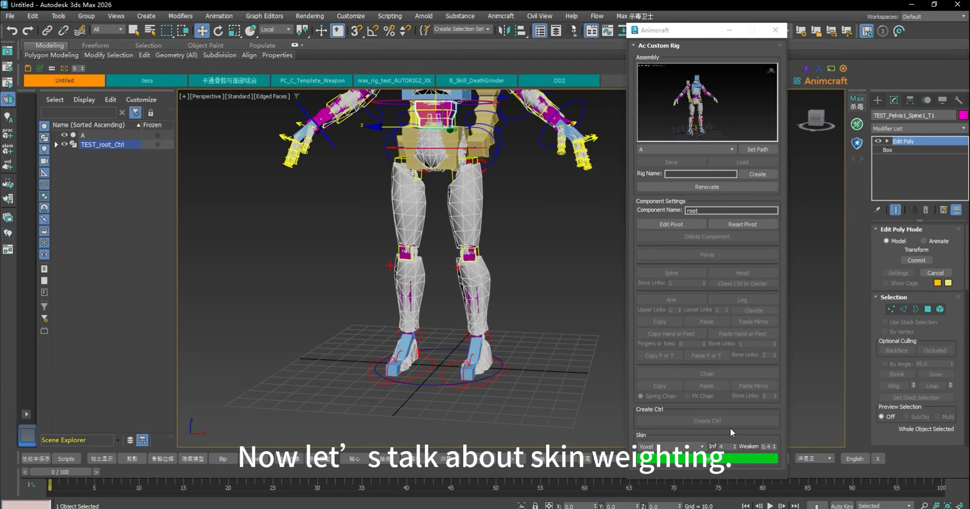
- Keep Voxel as the skinning method and select the large root controller circle at the character's feet
click(699, 444)
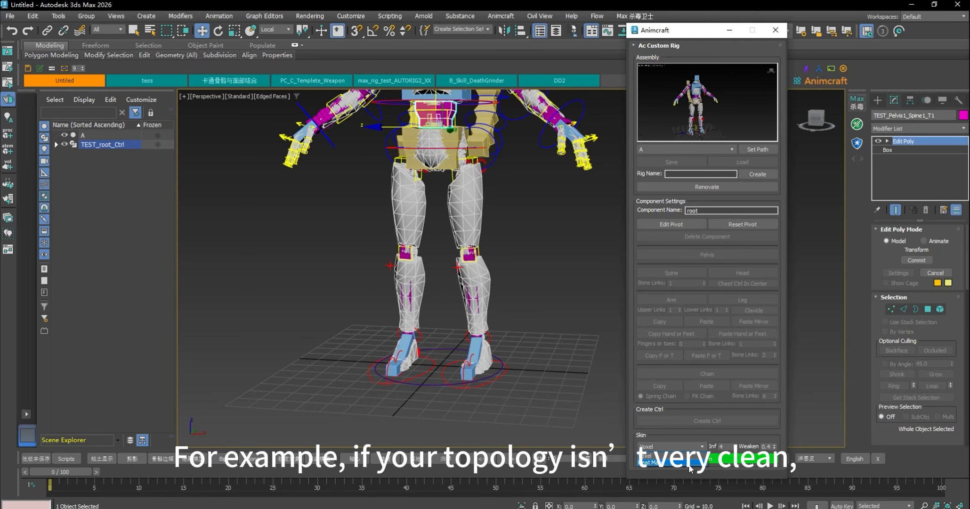
click(675, 455)
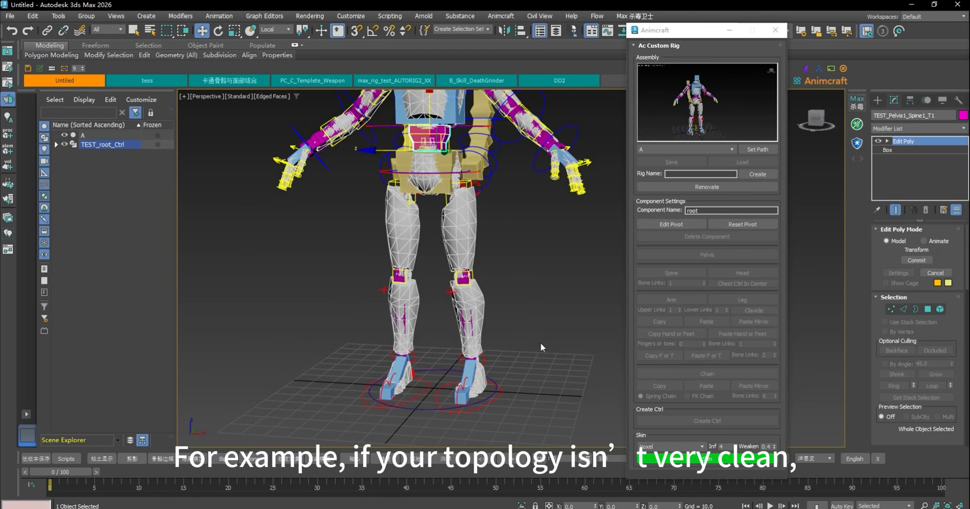
alt+middle_drag(527, 307, 506, 263)
click(514, 411)
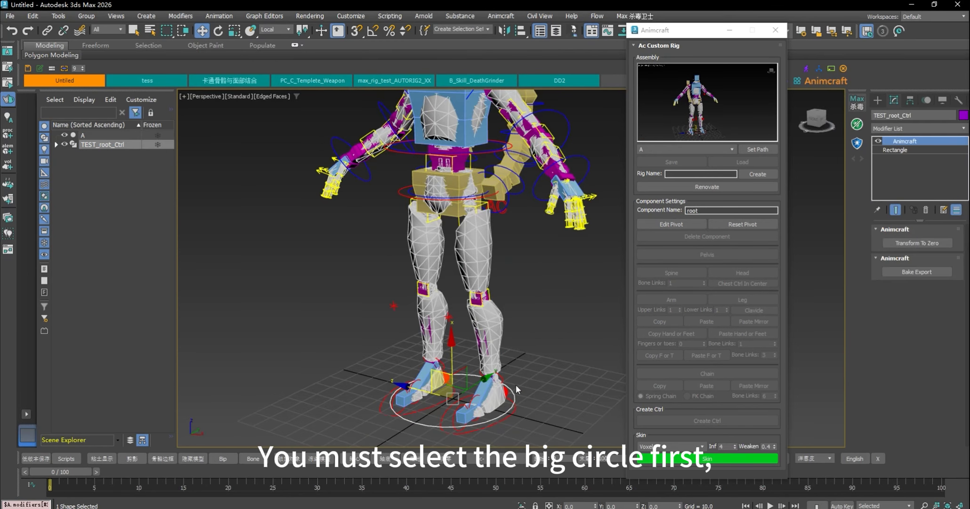
alt+middle_drag(515, 384, 539, 364)
drag(697, 30, 707, 24)
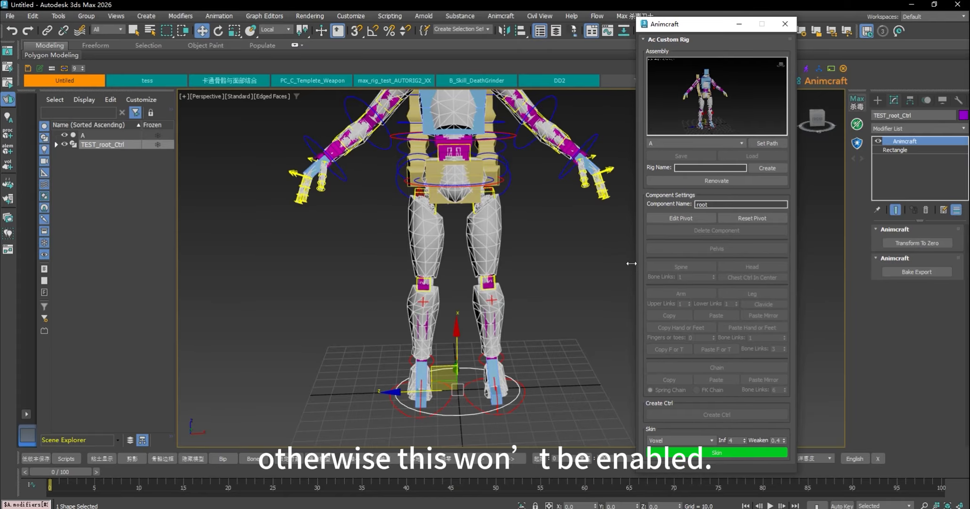
alt+middle_drag(500, 263, 582, 261)
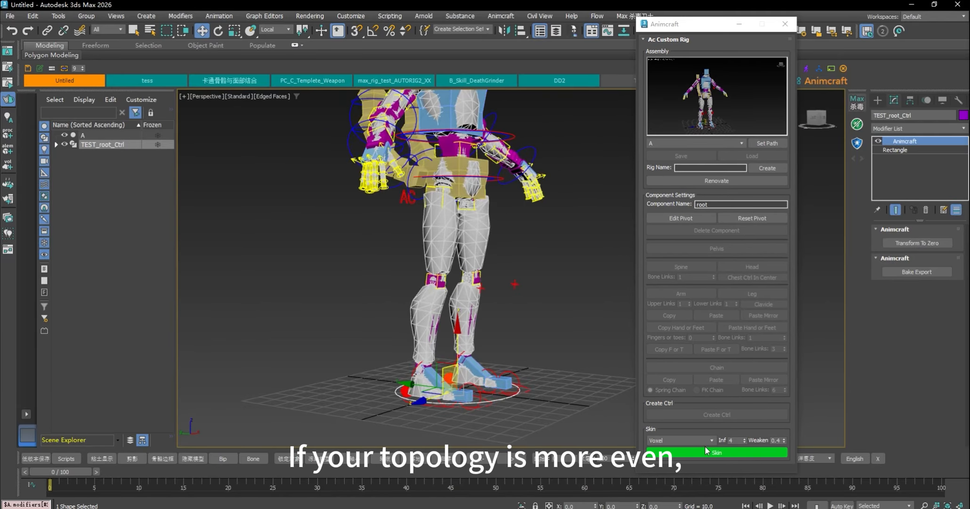
- Switch the skinning method to Heat Map and set the Weaken falloff to 0.8
click(705, 442)
click(691, 456)
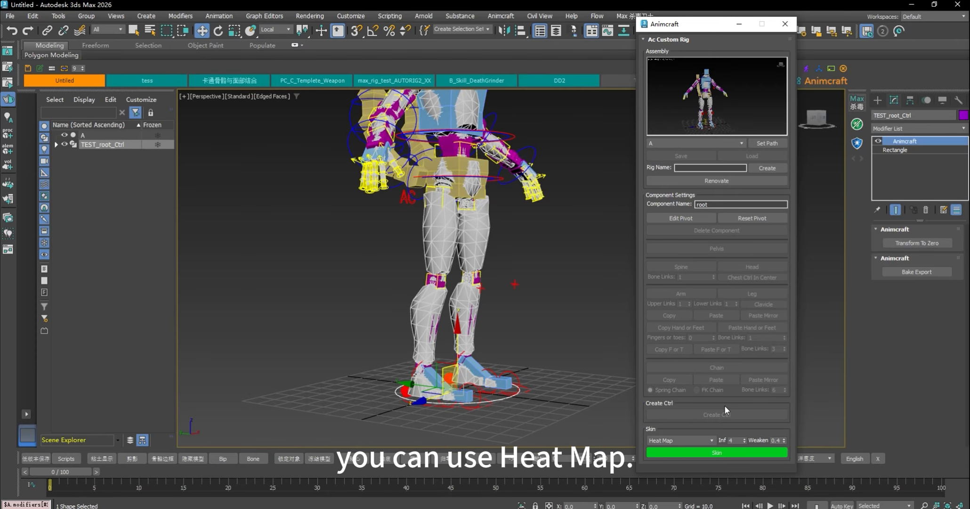
click(744, 442)
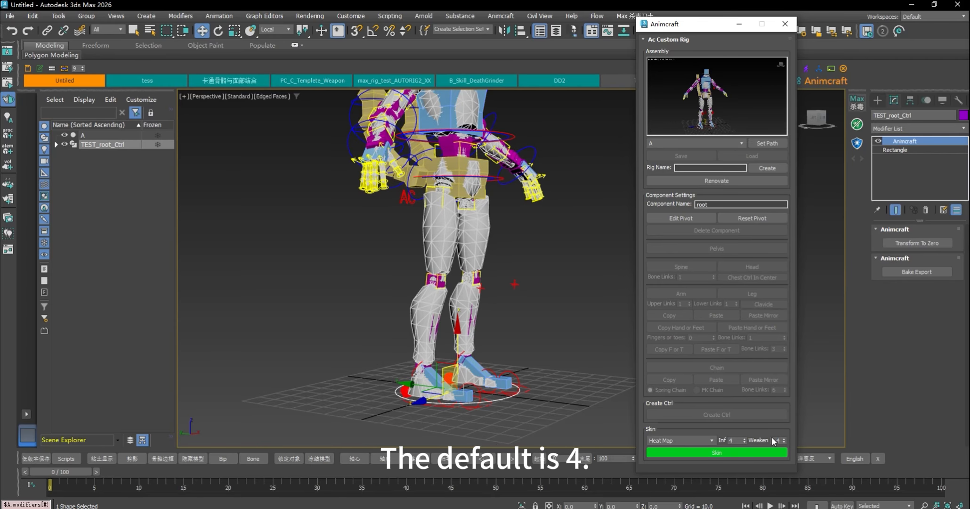
click(784, 439)
middle_drag(482, 161, 508, 249)
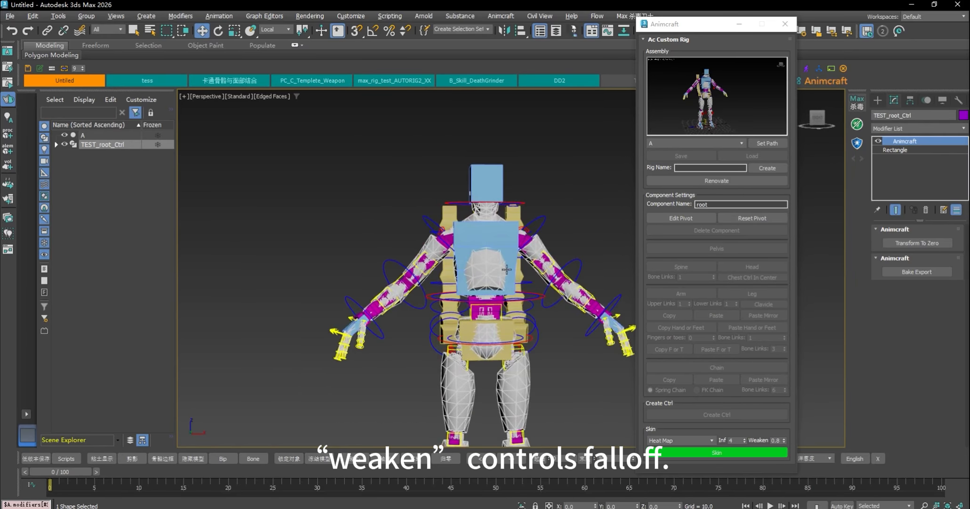
scroll(507, 248, up, 4)
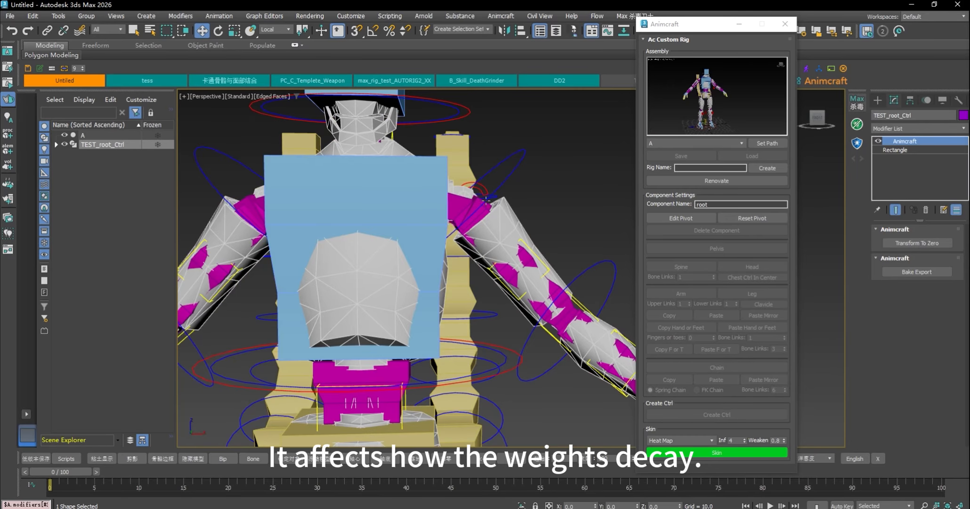
- Try a lower Weaken value, restore it to 0.8, and set the skinning method to Voxel
click(784, 442)
click(785, 442)
click(785, 442)
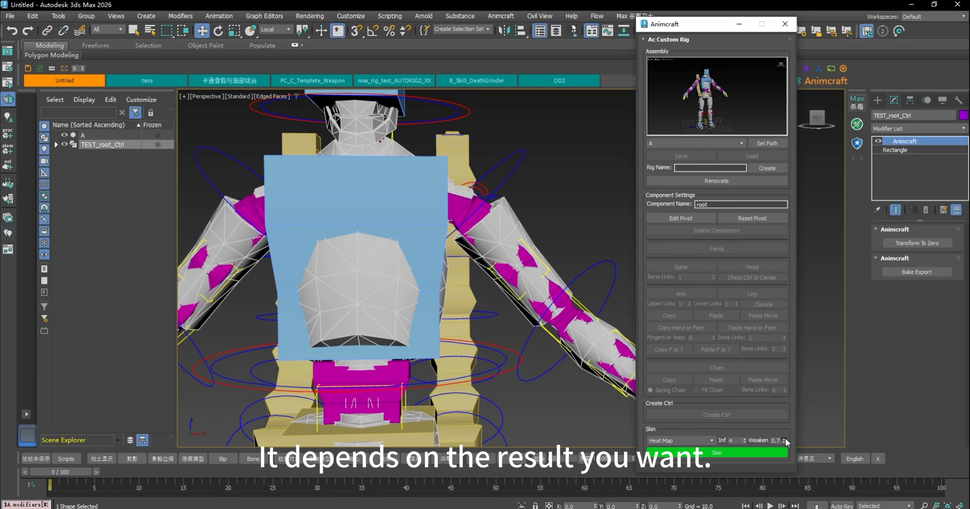
click(786, 437)
scroll(537, 234, down, 5)
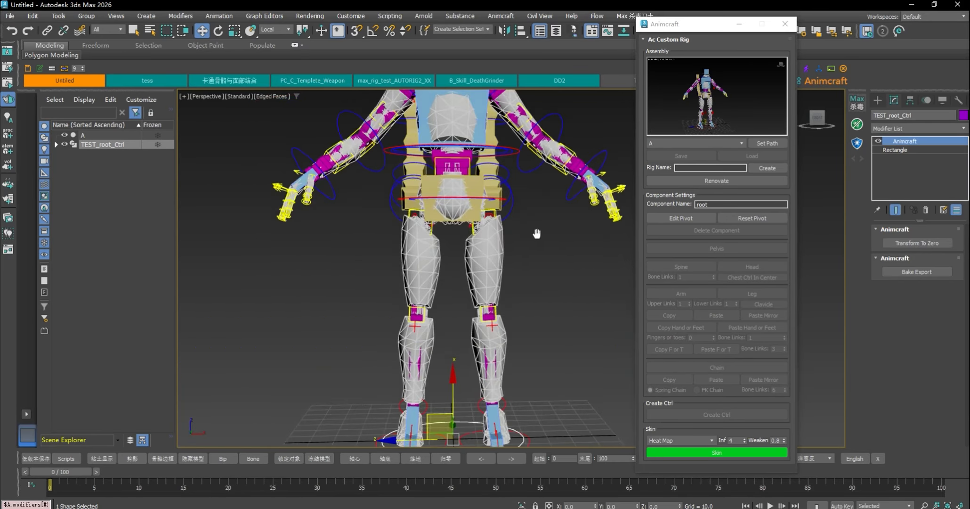
middle_drag(537, 233, 538, 225)
click(702, 439)
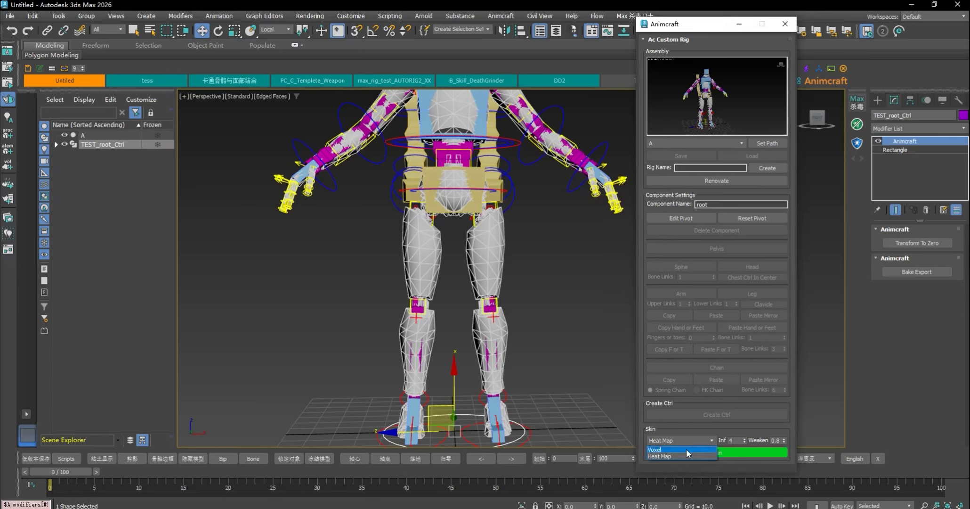
click(686, 449)
mouse_move(560, 339)
alt+middle_down()
mouse_move(556, 372)
mouse_move(573, 341)
alt+middle_up()
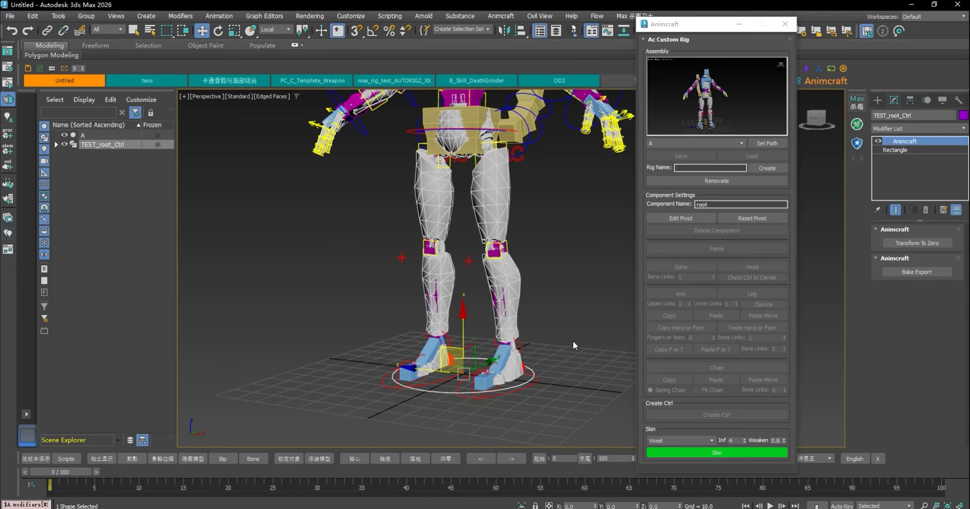
- Switch the skinning method to Heat Map for comparison and return it to Voxel
click(677, 440)
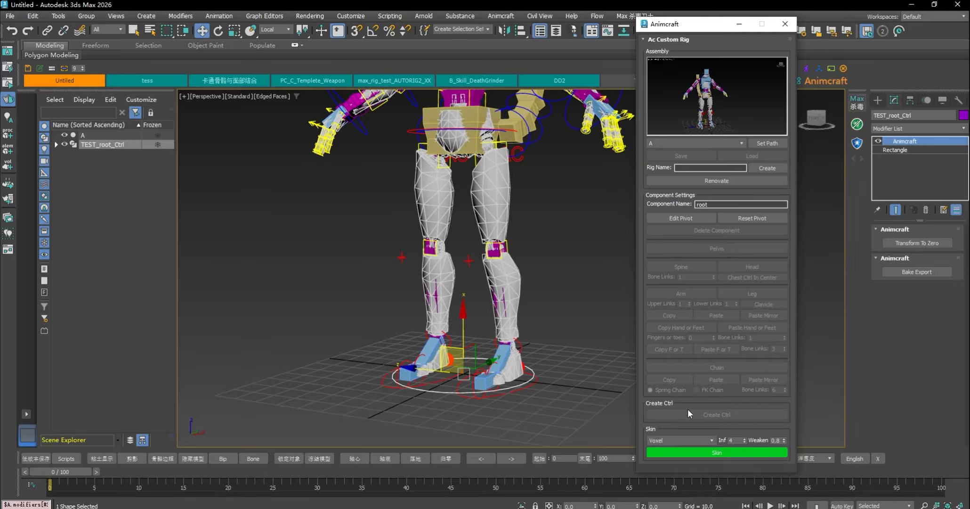
click(676, 448)
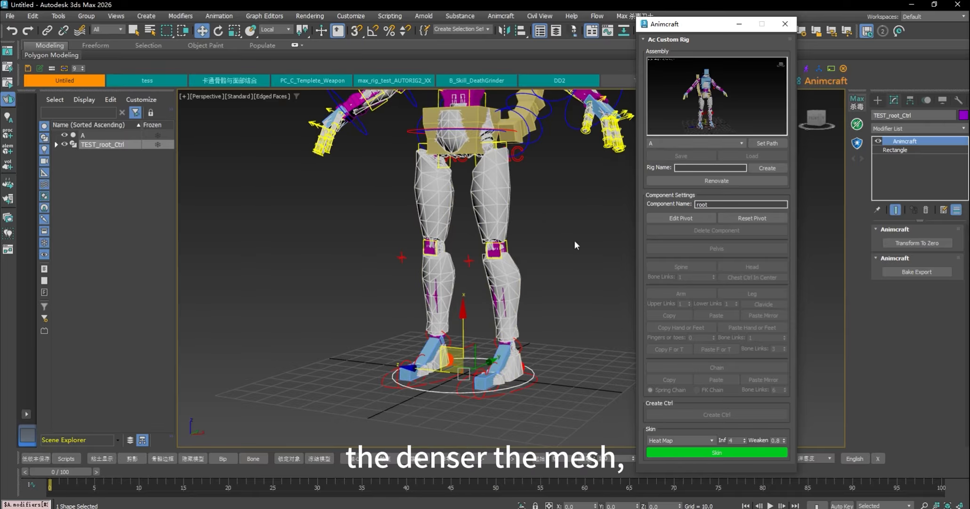
click(709, 440)
click(688, 447)
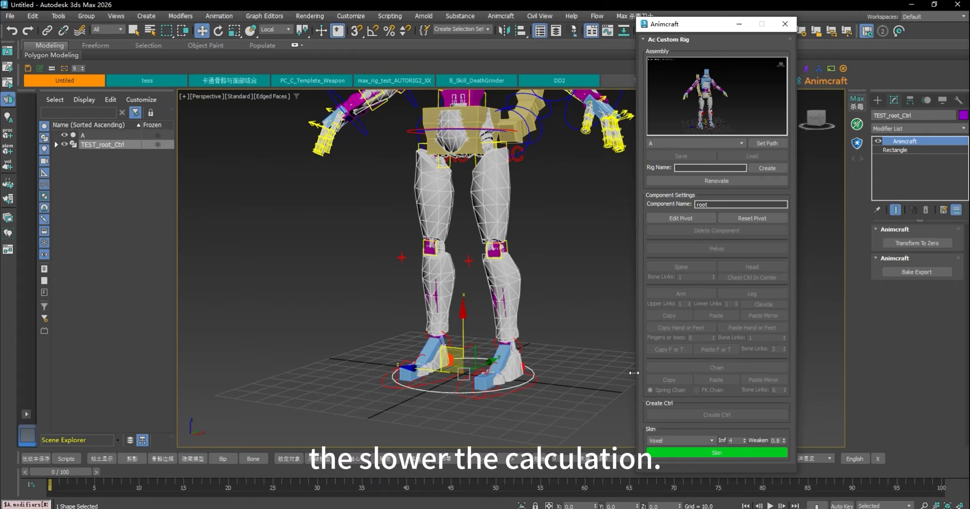
click(558, 286)
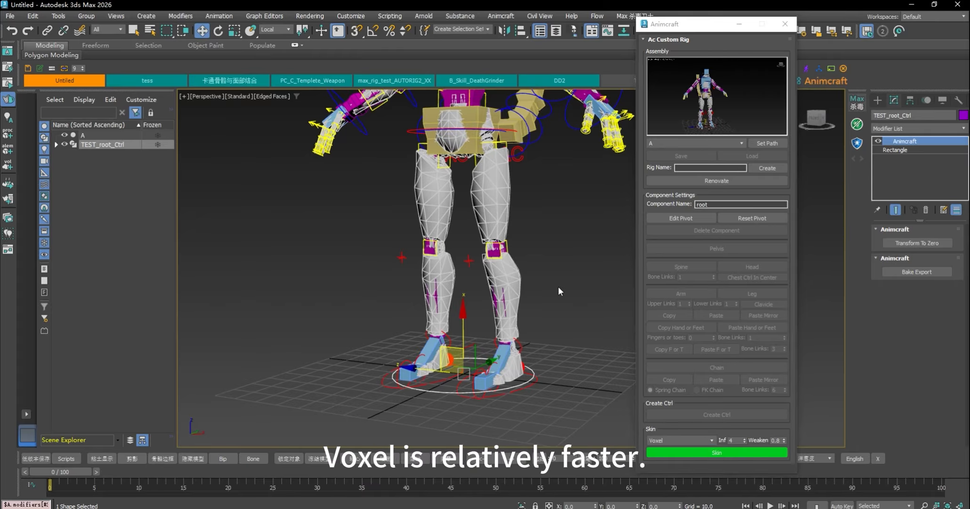
- Select the root controller circle together with mesh A, and temporarily isolate them to examine the head mesh
click(473, 358)
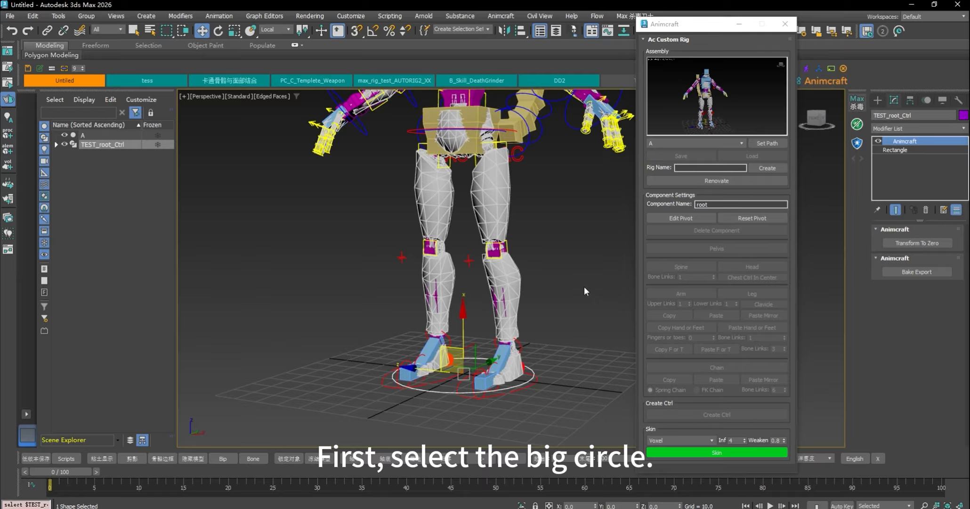
ctrl+click(501, 212)
middle_drag(566, 206, 540, 285)
middle_drag(419, 113, 445, 264)
scroll(439, 184, up, 6)
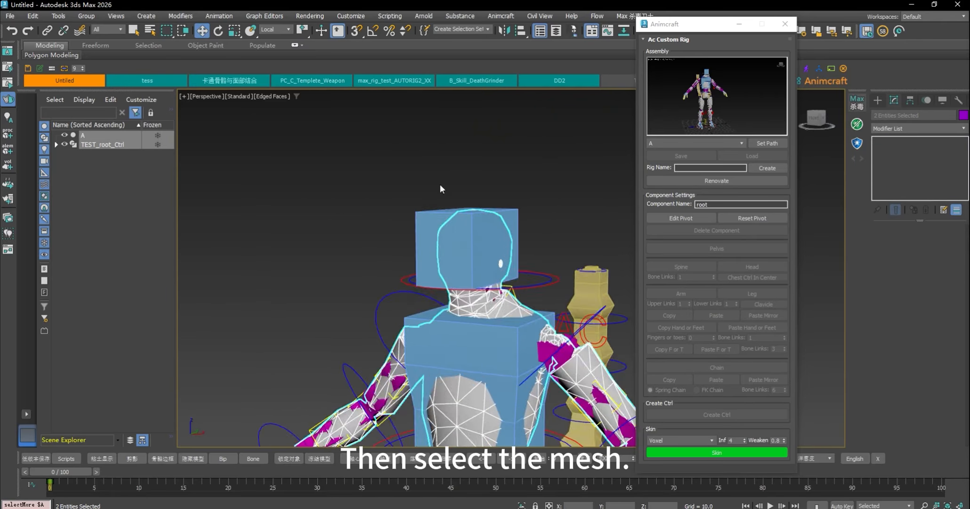
middle_drag(503, 310, 473, 268)
click(522, 505)
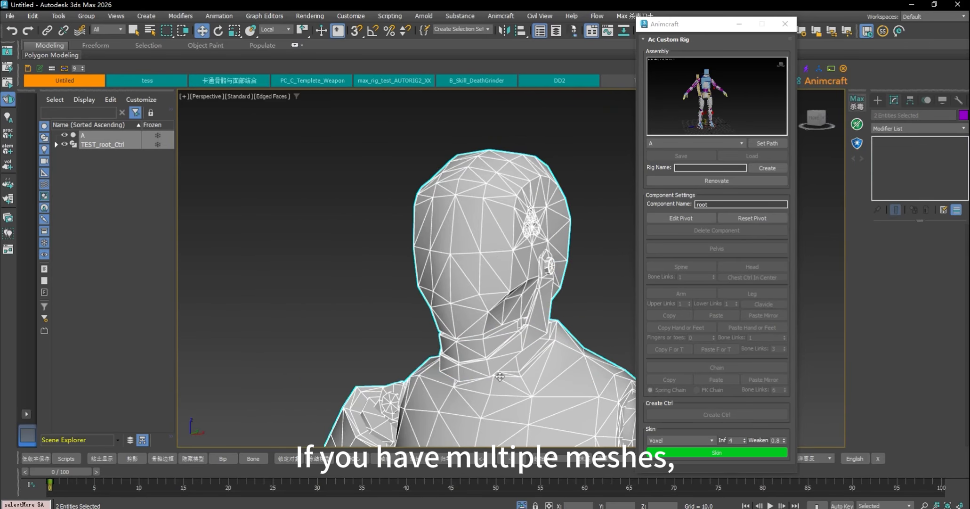
scroll(460, 307, down, 4)
middle_drag(562, 396, 539, 271)
scroll(539, 275, down, 4)
click(525, 503)
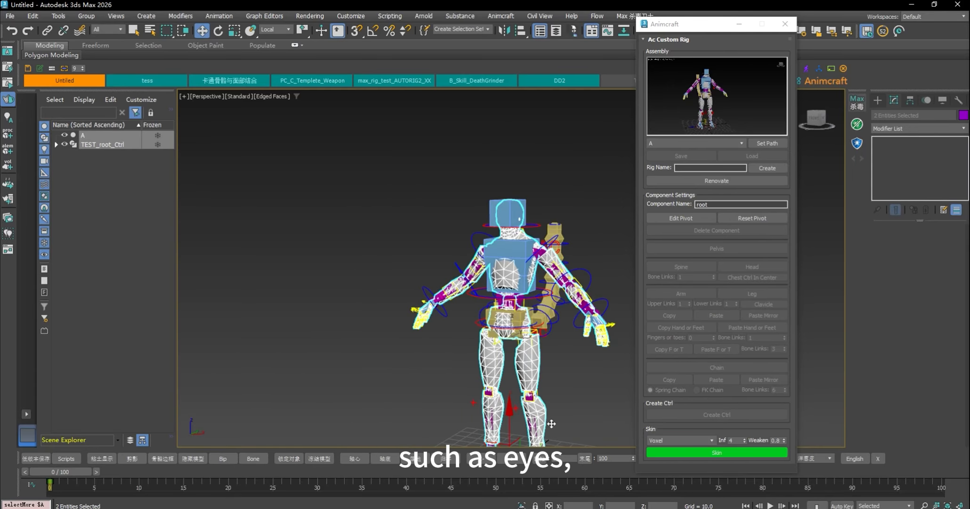
middle_drag(566, 351, 560, 226)
- Select the root controller circle plus mesh A and skin the mesh with Voxel, 4 influences and Weaken 0.8
click(589, 310)
click(513, 338)
scroll(565, 246, up, 3)
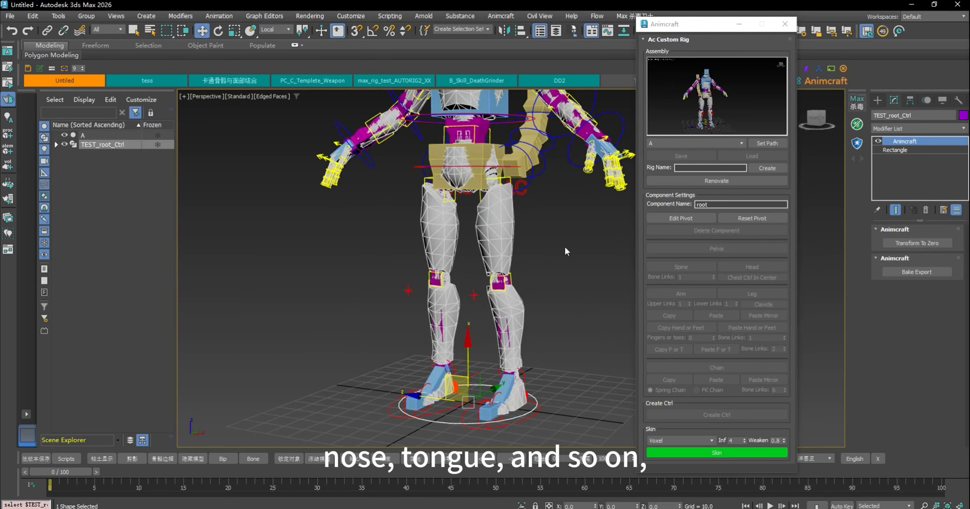
ctrl+click(509, 230)
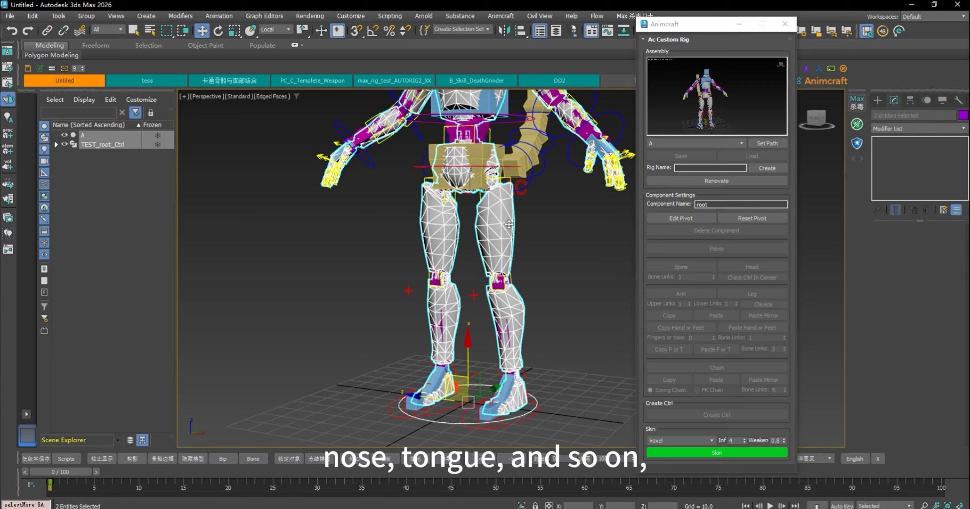
click(722, 453)
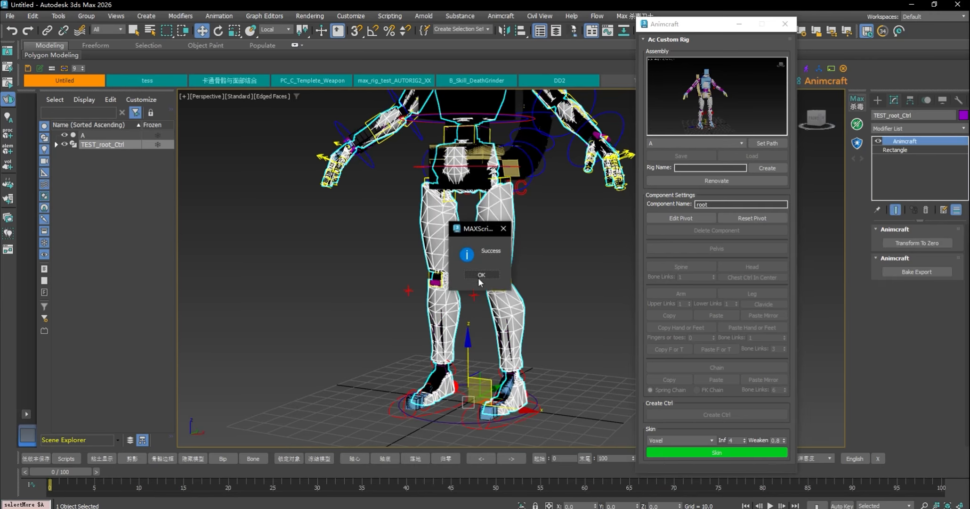
click(478, 275)
scroll(598, 272, down, 3)
scroll(586, 337, up, 3)
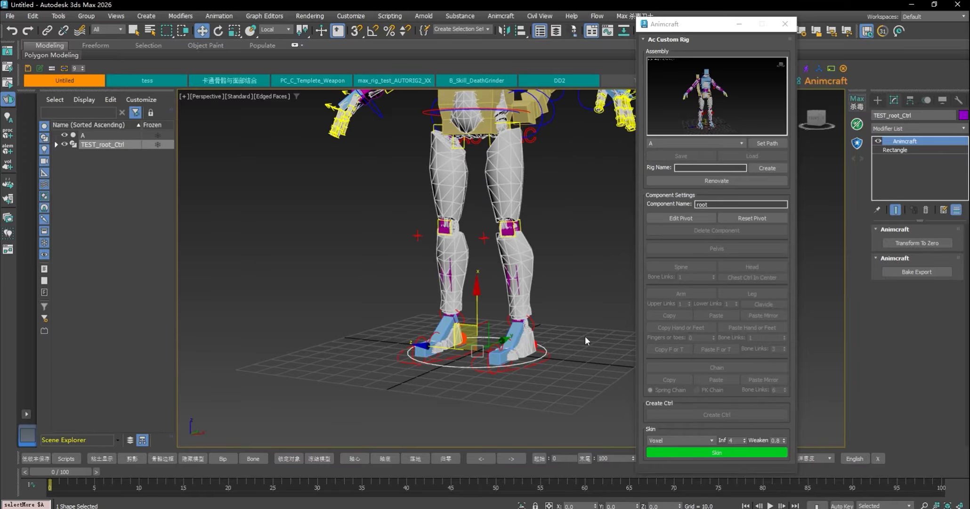
- Close the custom rig window and move the Leg1 foot IK controller forward and up to test the leg's skinning
click(785, 24)
click(545, 360)
alt+middle_drag(617, 321, 581, 375)
drag(491, 389, 431, 353)
- Delete the duplicate lower Skin modifier from mesh A and look through the remaining Skin modifier's bone list
click(469, 218)
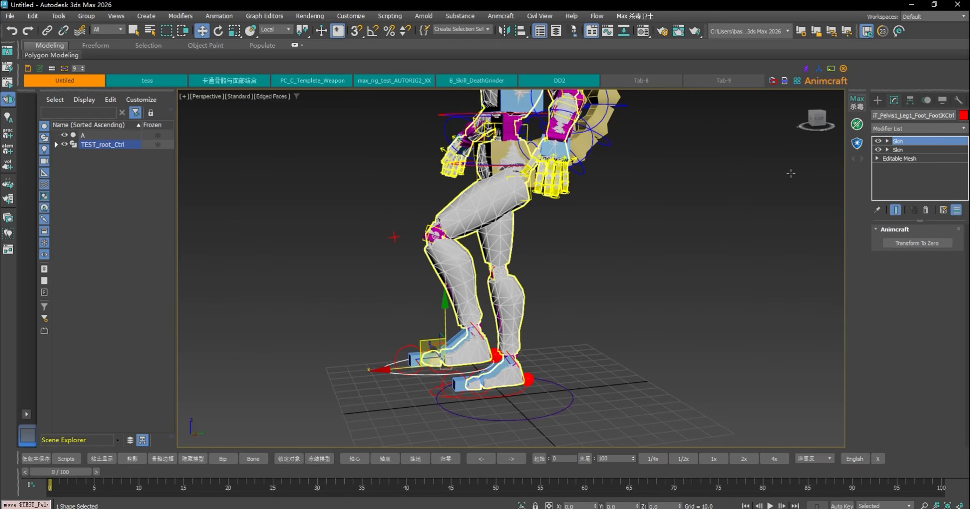
click(898, 149)
right_click(914, 152)
click(888, 178)
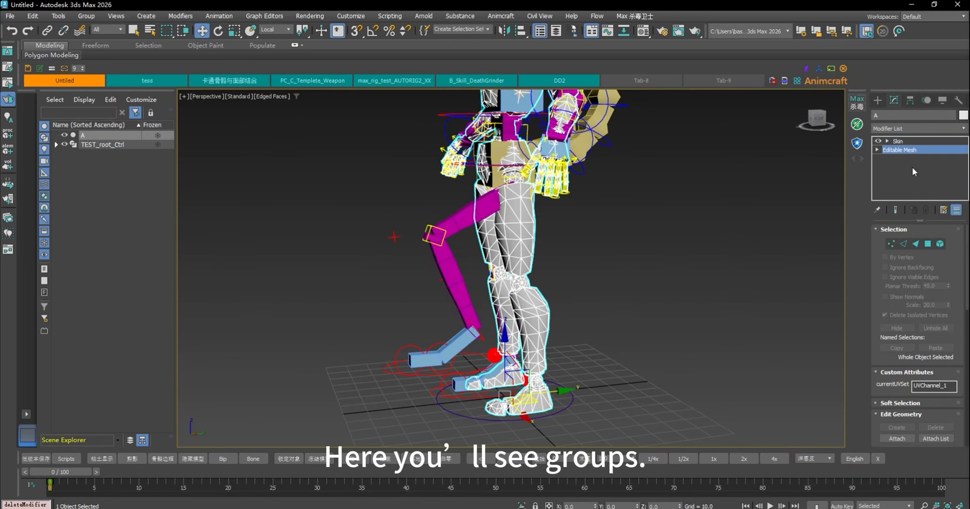
click(900, 140)
drag(955, 404, 954, 338)
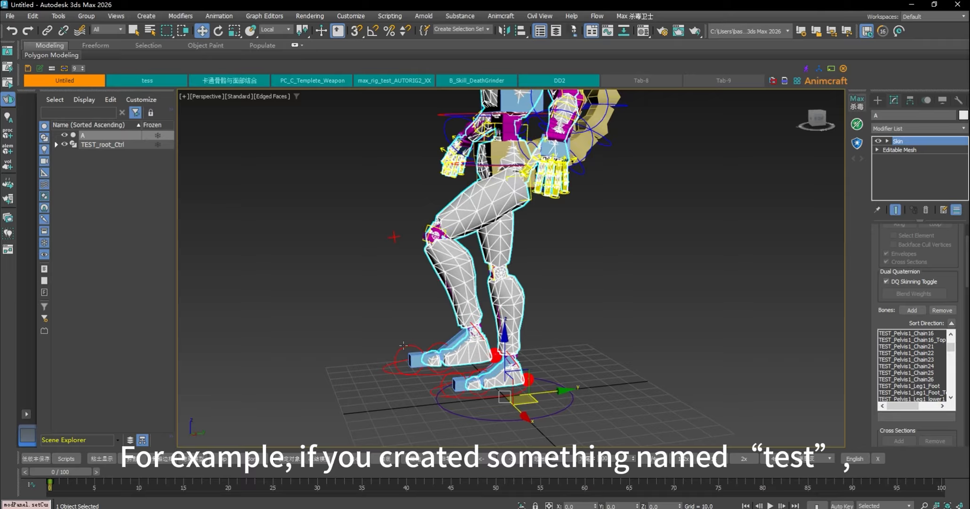
- Sort the Scene Explorer by layers and expand TEST_AcGRP down to its bone, control and other sub-groups
click(130, 439)
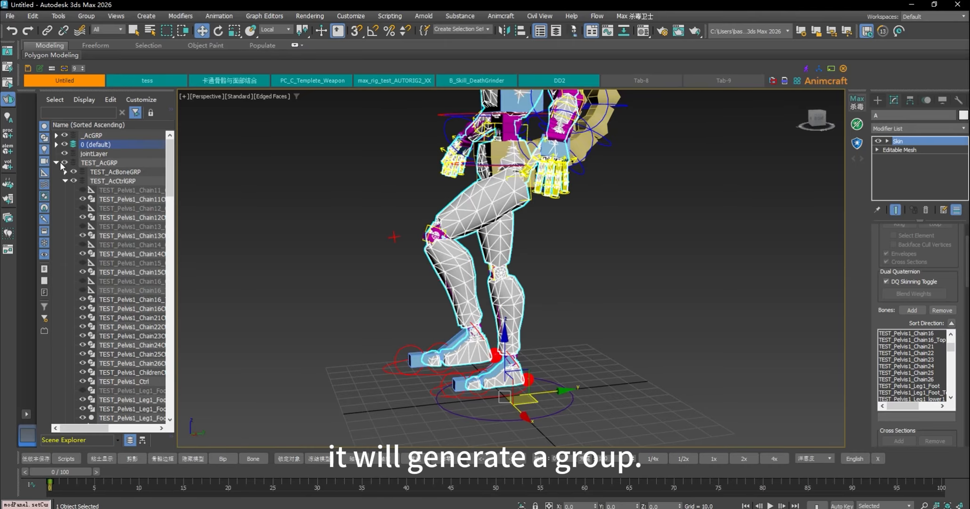
click(57, 163)
click(116, 164)
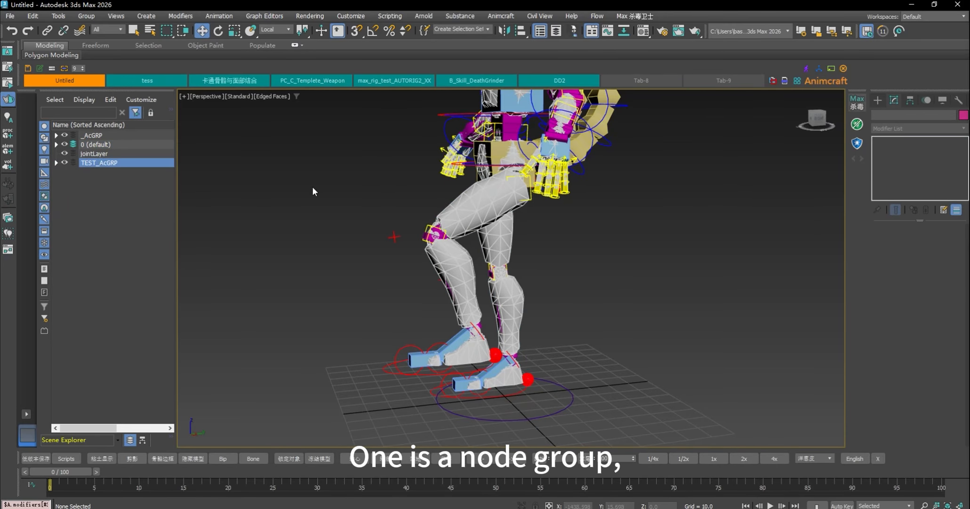
click(56, 163)
click(66, 181)
click(123, 189)
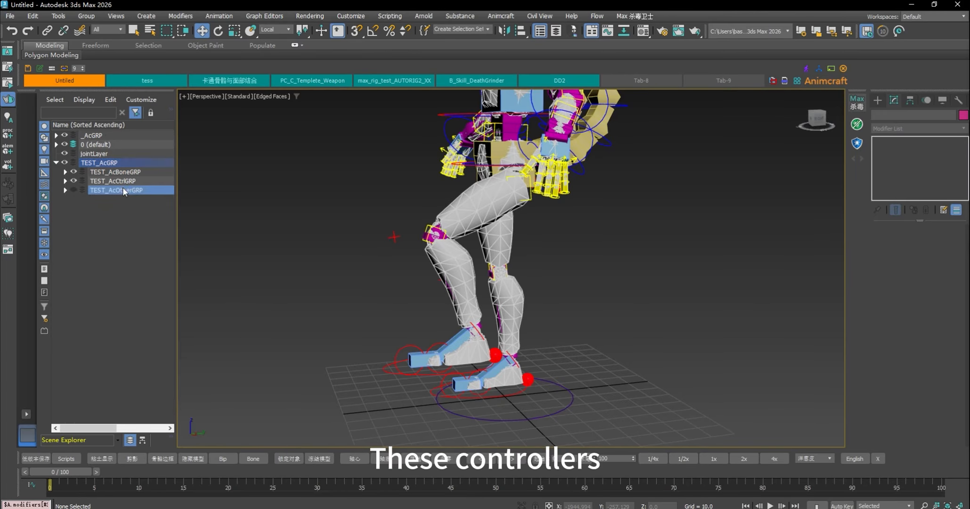
- Look through the contents of the TEST_AcCtrlGRP and TEST_AcBoneGRP groups and compare them with the rig
click(106, 179)
click(65, 181)
click(65, 181)
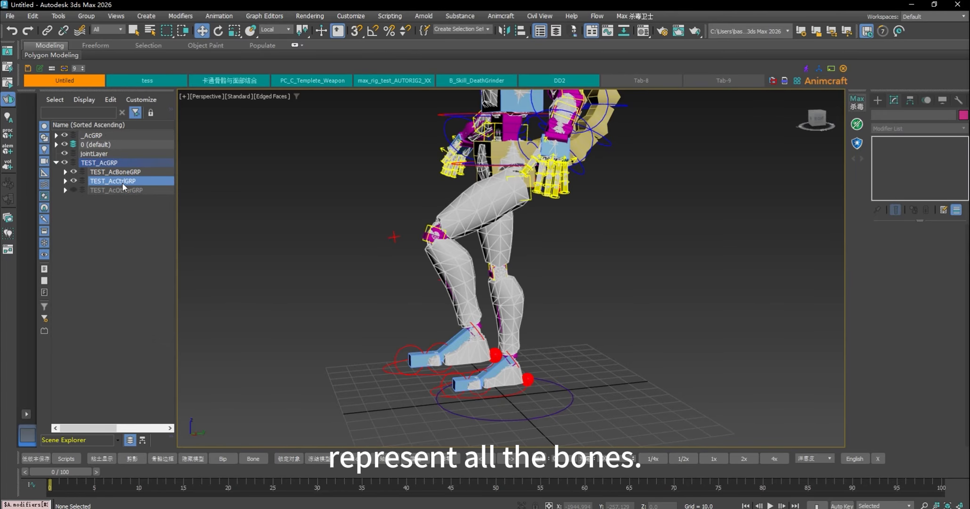
double_click(122, 182)
scroll(471, 236, down, 4)
mouse_move(471, 236)
alt+middle_down()
mouse_move(585, 236)
mouse_move(471, 236)
alt+middle_up()
scroll(471, 235, up, 2)
click(137, 173)
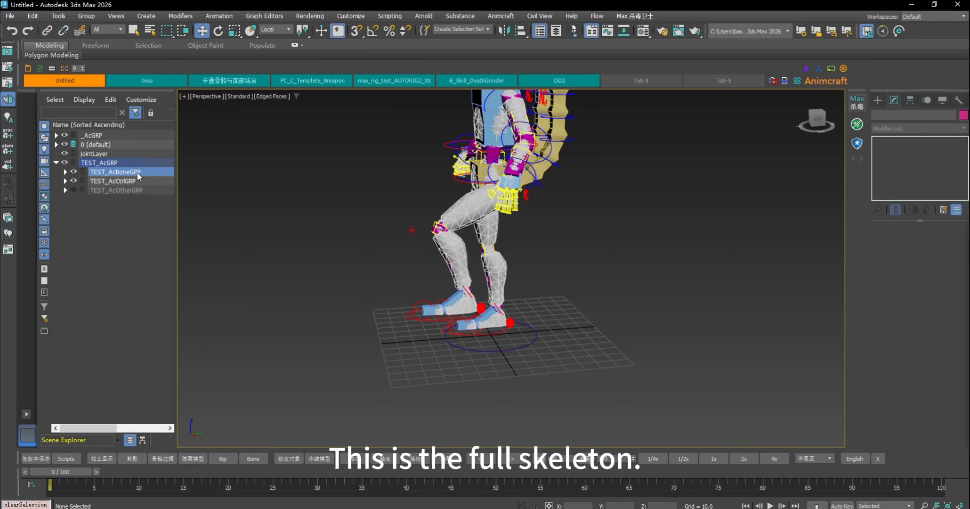
click(64, 171)
click(64, 172)
click(433, 288)
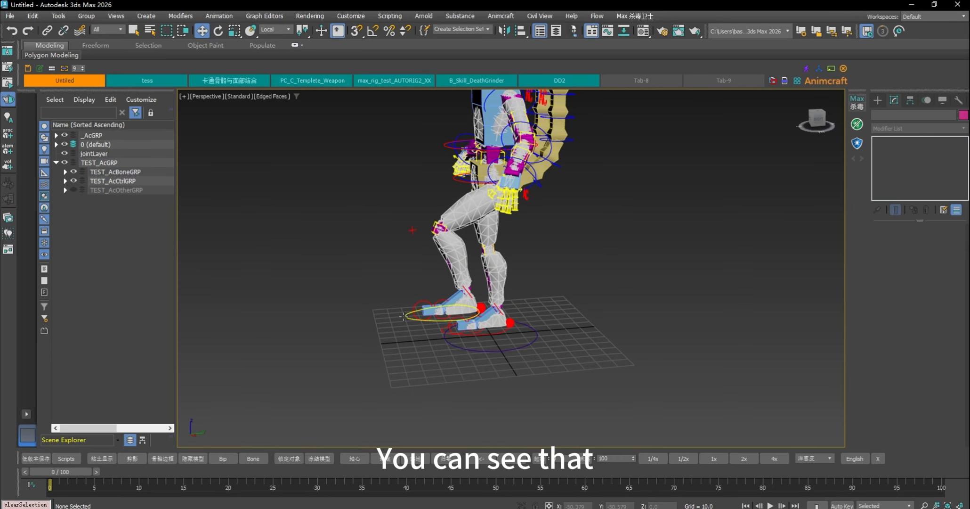
drag(432, 288, 281, 372)
key(ctrl+z)
key(ctrl+z)
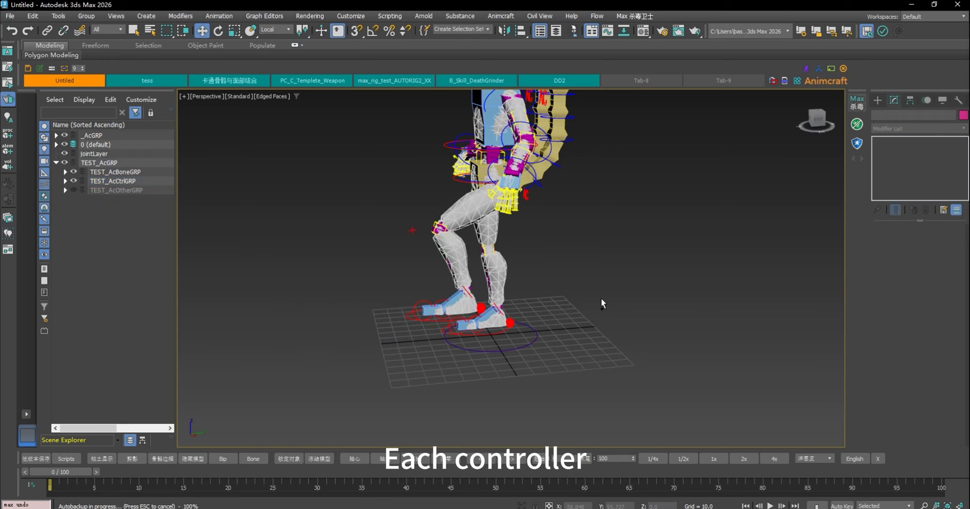
- Select the foot IK controllers and return the raised Leg1 foot to its default pose with Transform To Zero
click(407, 318)
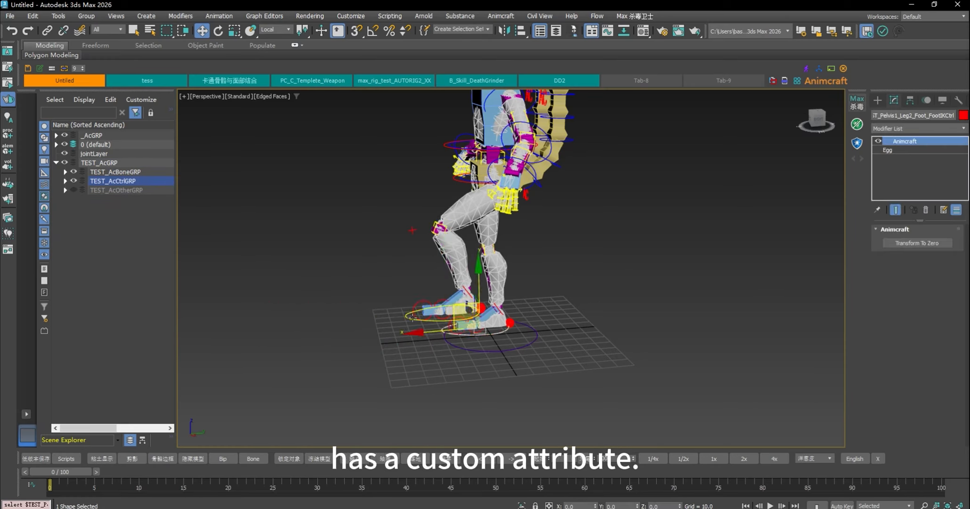
click(908, 242)
alt+middle_drag(612, 263, 569, 335)
drag(532, 349, 601, 306)
alt+middle_drag(636, 282, 561, 283)
click(927, 241)
middle_drag(693, 261, 676, 335)
scroll(659, 254, up, 4)
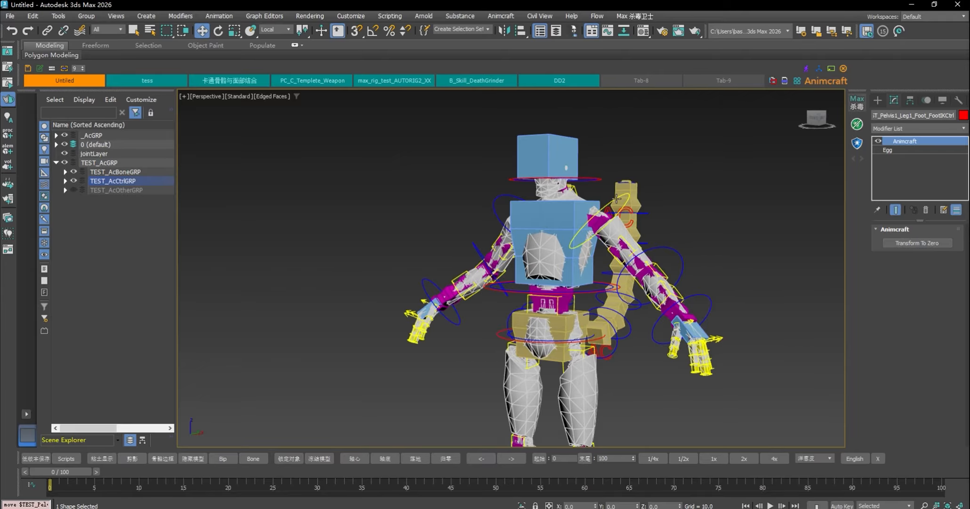
- Try rotating the Arm1 upper FK controller at the shoulder and undo the rotation
click(627, 199)
key(e)
mouse_move(655, 202)
mouse_down()
mouse_move(656, 215)
mouse_move(655, 204)
mouse_up()
drag(565, 232, 702, 280)
key(ctrl+z)
- Select the Arm1 upper attribute controller and look over its IK/FK, squash, twist and bone length settings
scroll(696, 241, up, 5)
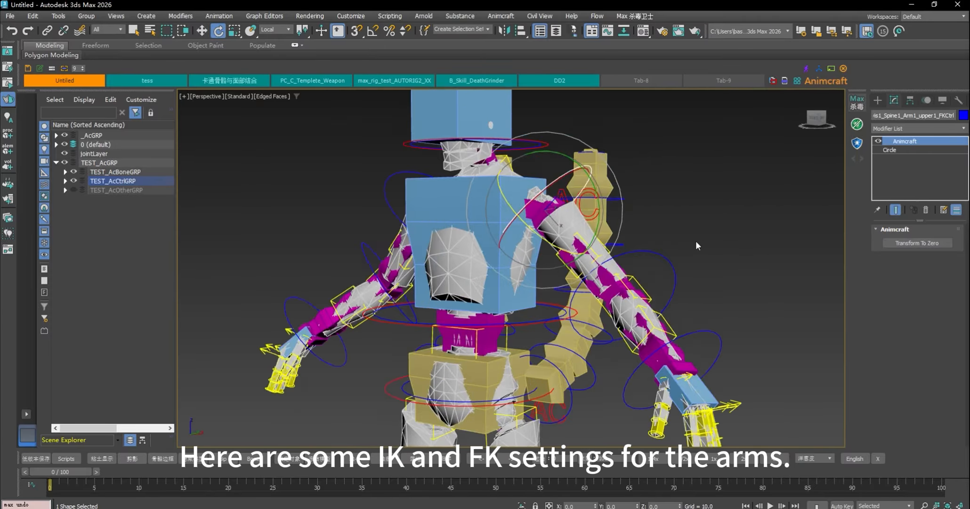
scroll(610, 179, down, 2)
click(567, 170)
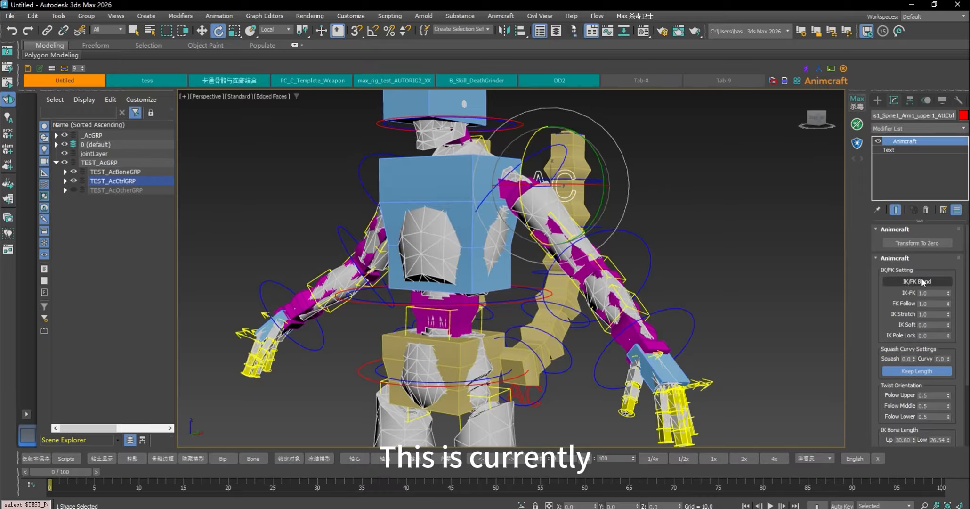
scroll(927, 352, down, 4)
scroll(926, 352, up, 2)
scroll(745, 323, down, 6)
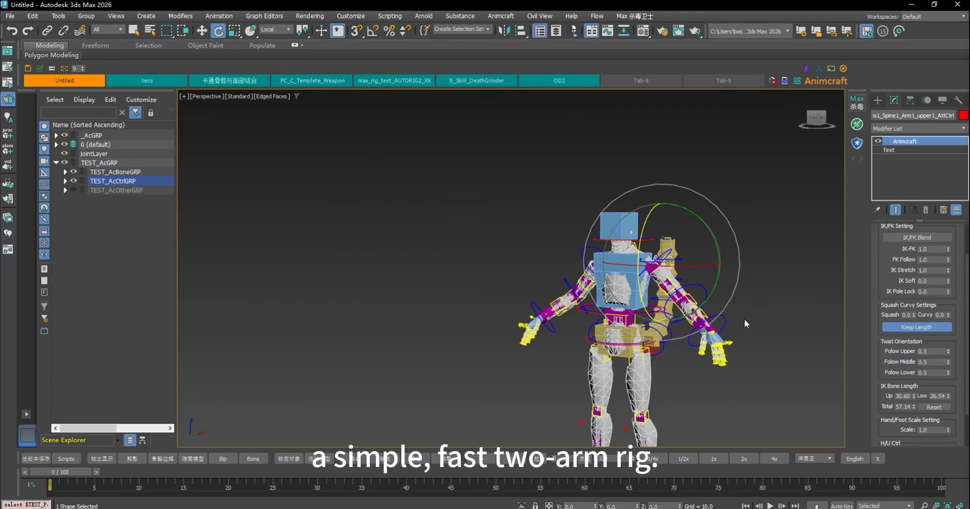
- Select the Chain11 controller at the back of the pelvis and examine its stretch and simulation attributes
middle_drag(745, 369, 636, 324)
scroll(626, 317, up, 1)
click(546, 262)
alt+middle_drag(546, 262, 498, 155)
alt+middle_drag(497, 226, 523, 237)
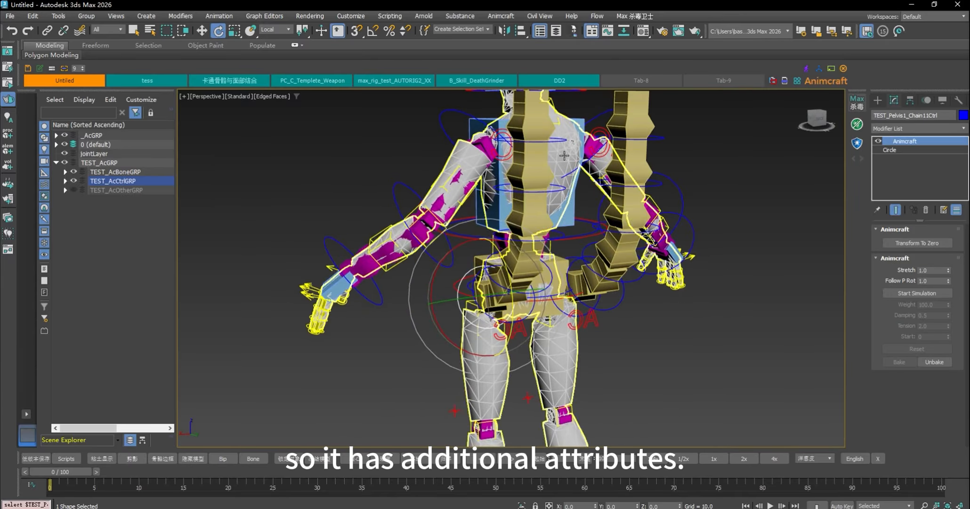
alt+middle_drag(565, 270, 592, 270)
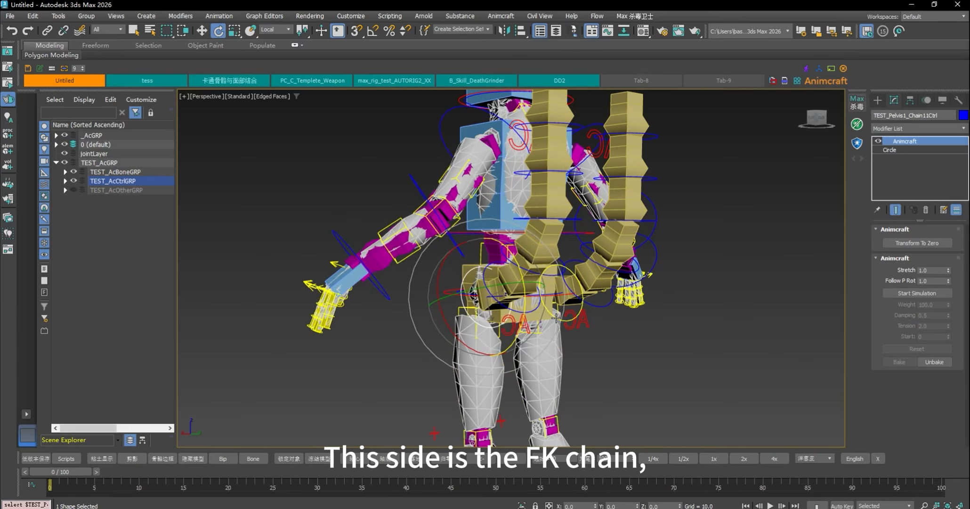
- Compare the attributes of the Chain21 controller on the FK chain with those of the Chain11 controller
click(594, 307)
alt+middle_drag(683, 285, 595, 286)
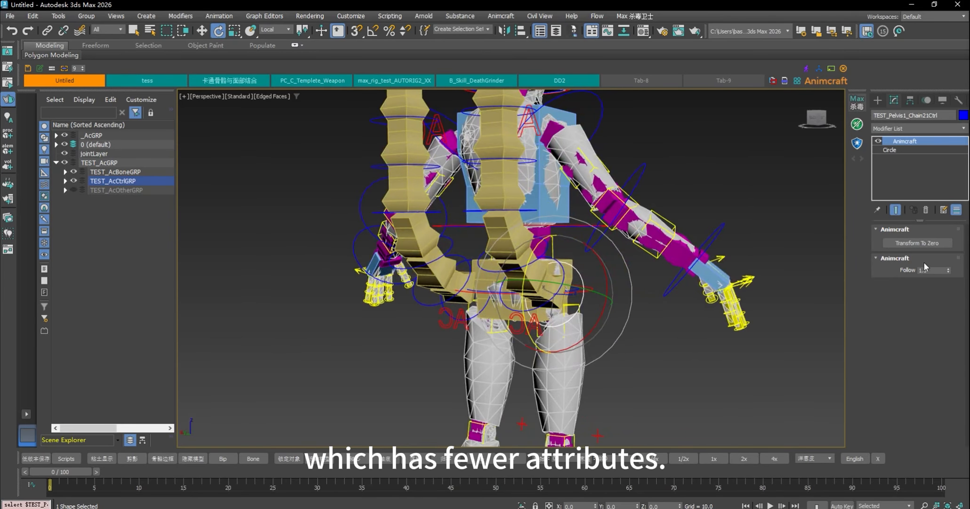
alt+middle_drag(681, 304, 753, 307)
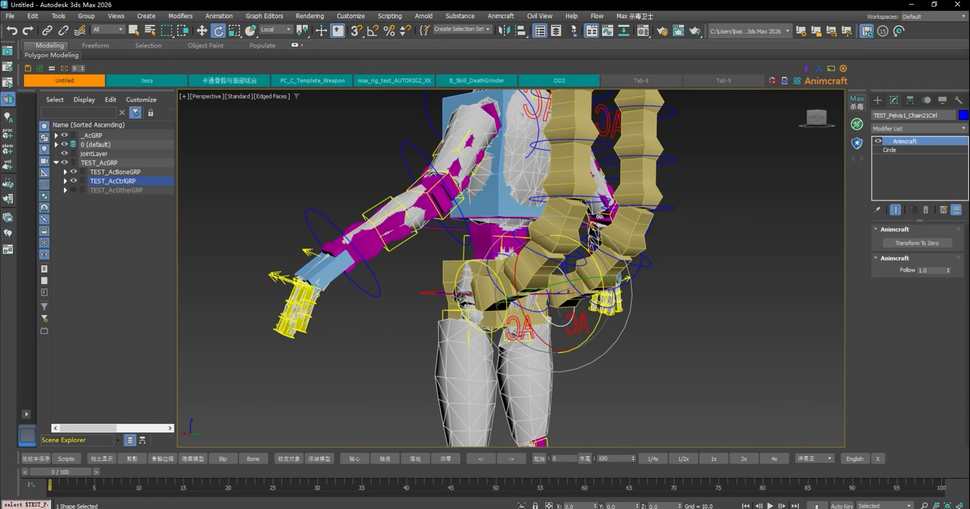
click(448, 308)
scroll(627, 305, down, 4)
mouse_move(637, 326)
alt+middle_down()
mouse_move(672, 361)
mouse_move(645, 330)
alt+middle_up()
scroll(592, 203, up, 5)
alt+middle_drag(664, 278, 773, 275)
middle_drag(504, 295, 586, 250)
scroll(706, 221, down, 5)
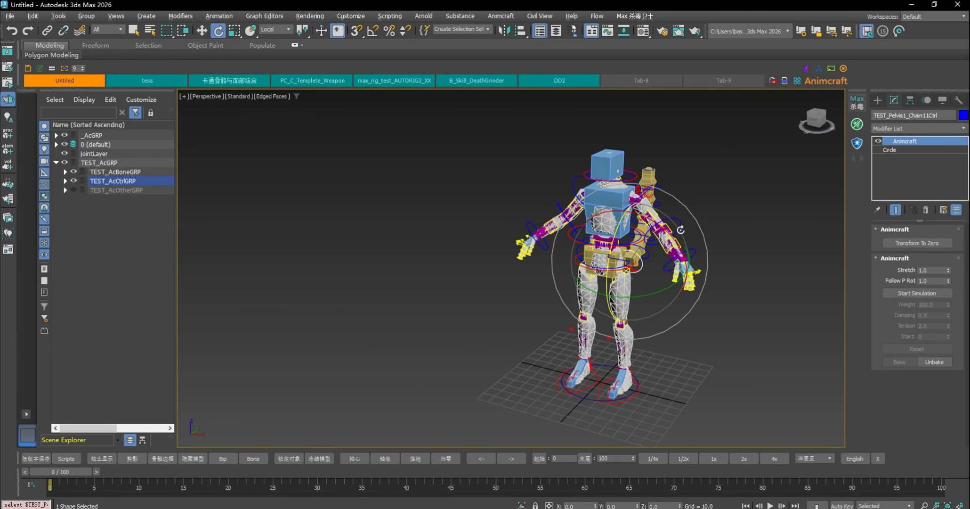
- Select the Spine1 controller around the chest, try moving it and undo the move
alt+middle_drag(681, 231, 670, 196)
click(671, 197)
click(636, 230)
scroll(639, 219, up, 5)
key(w)
scroll(528, 240, down, 6)
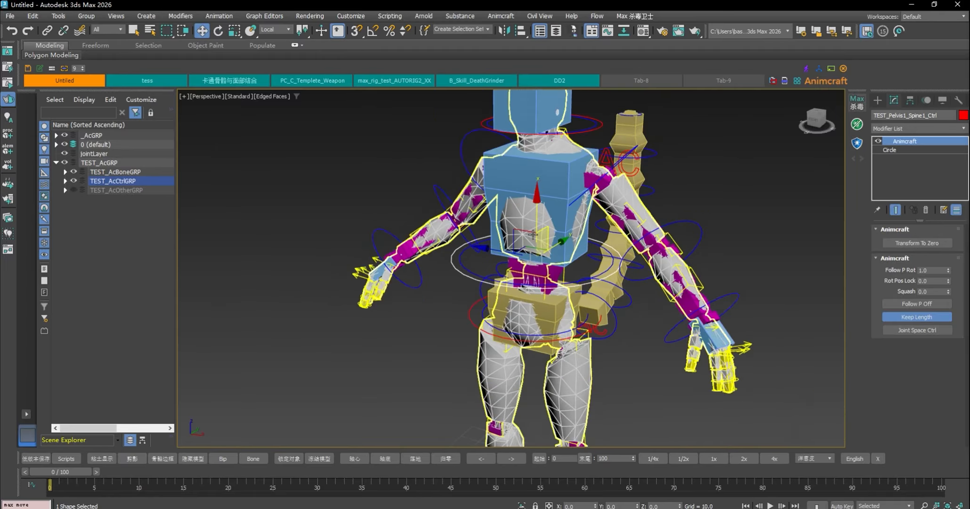
drag(520, 230, 567, 181)
key(ctrl+z)
alt+middle_drag(686, 323, 601, 340)
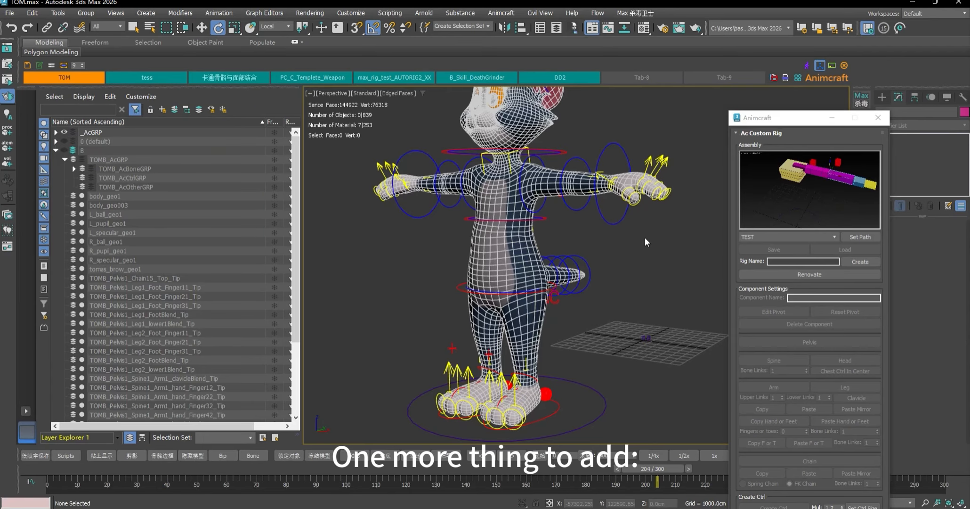
- Move the custom rig window clear, select the cat's TOMA root controller and choose Heat Map as the skinning method
drag(826, 122, 787, 21)
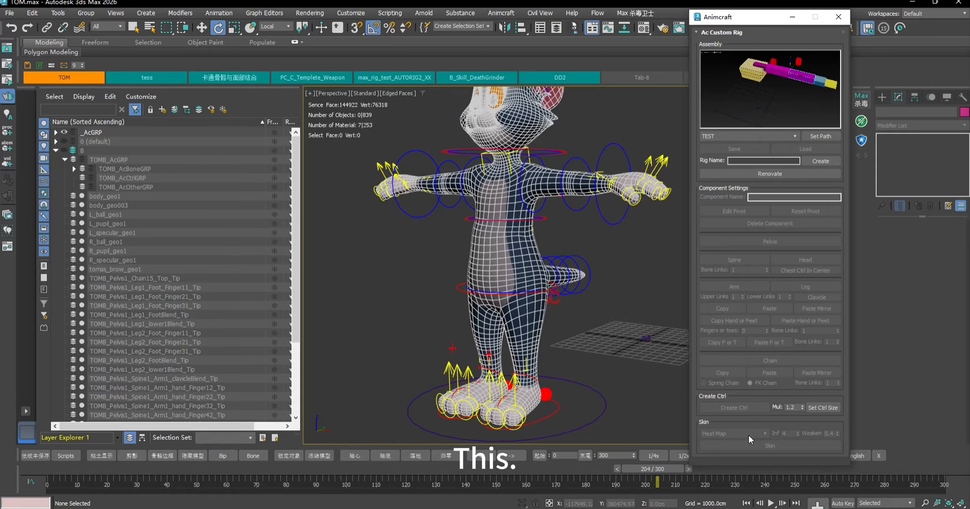
click(603, 404)
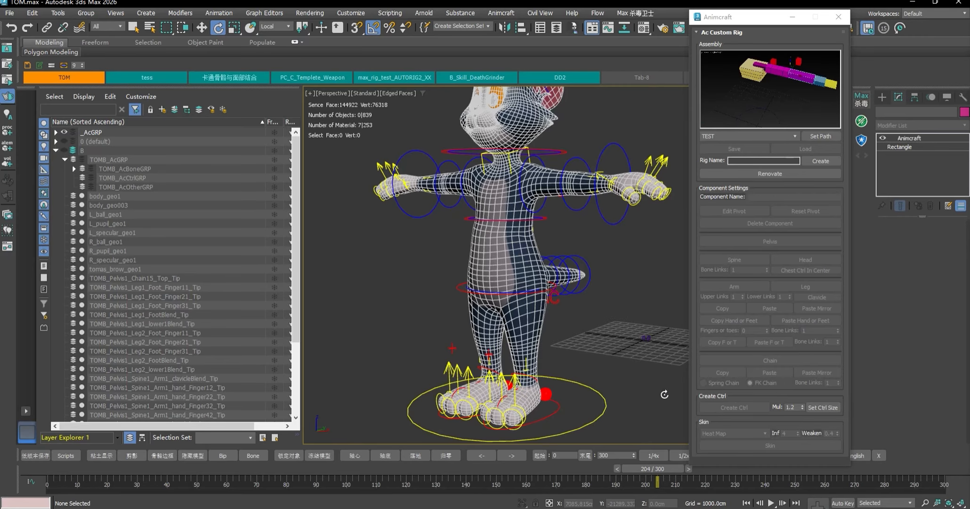
click(759, 432)
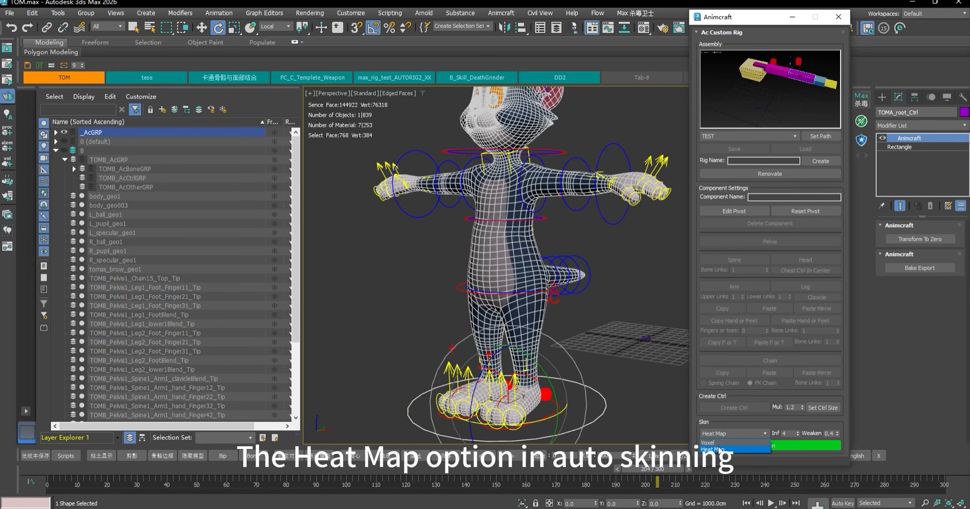
click(734, 431)
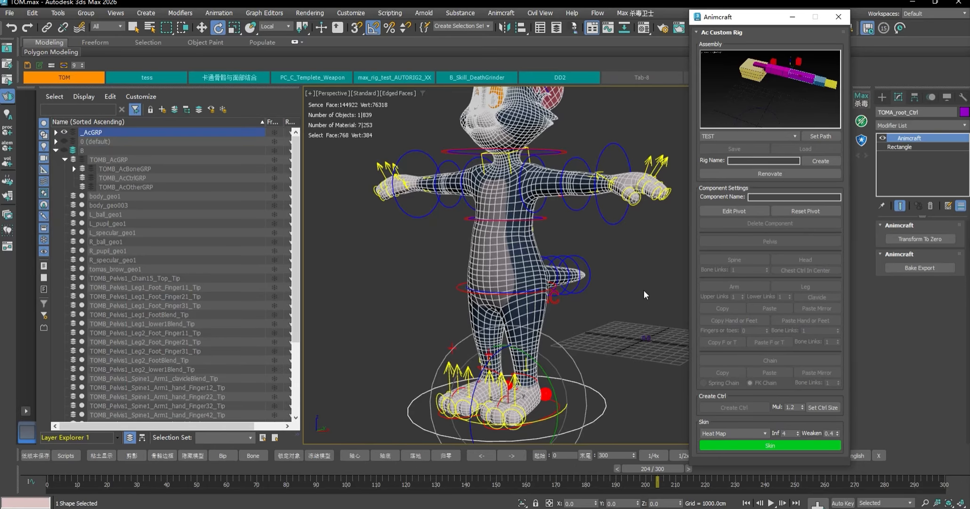
alt+middle_drag(608, 270, 659, 280)
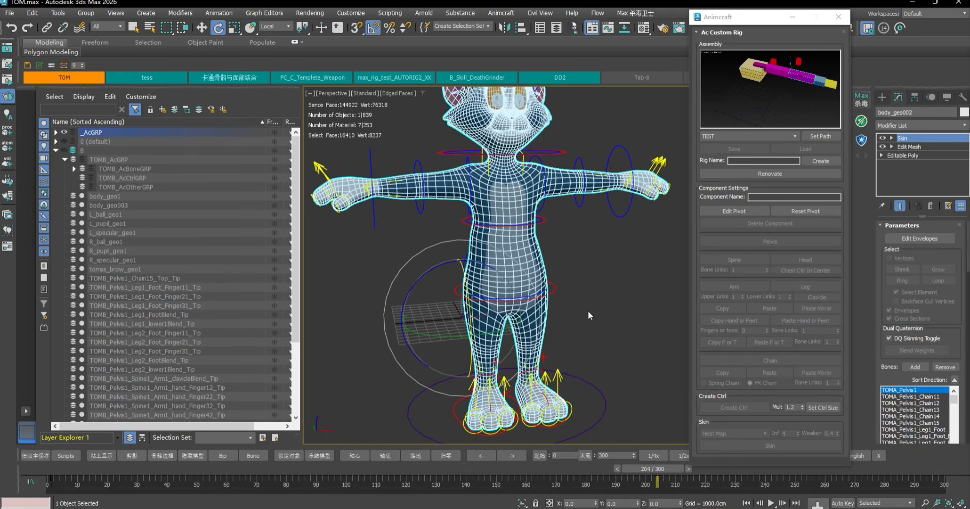
- Reselect the cat's root controller and switch the skinning method between Voxel and Heat Map, ending on Heat Map
click(606, 398)
alt+middle_drag(589, 331, 581, 330)
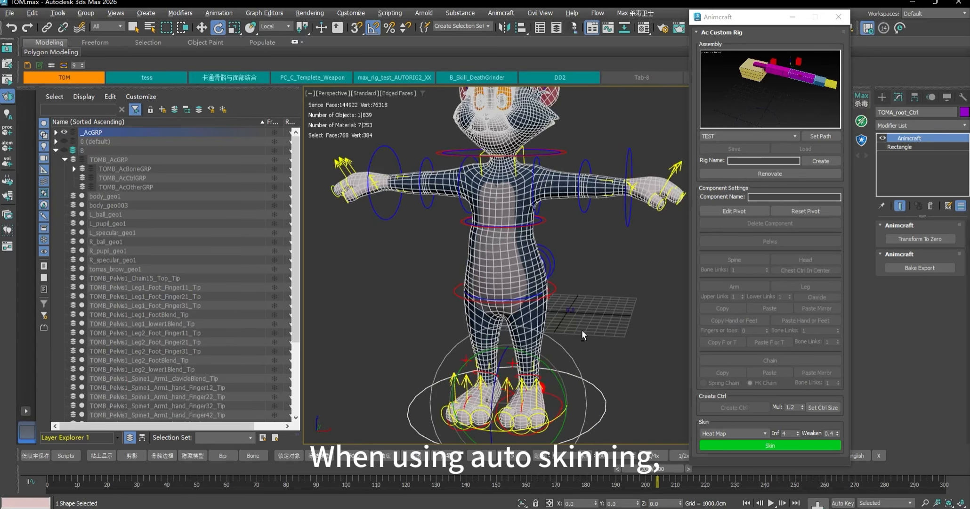
click(763, 433)
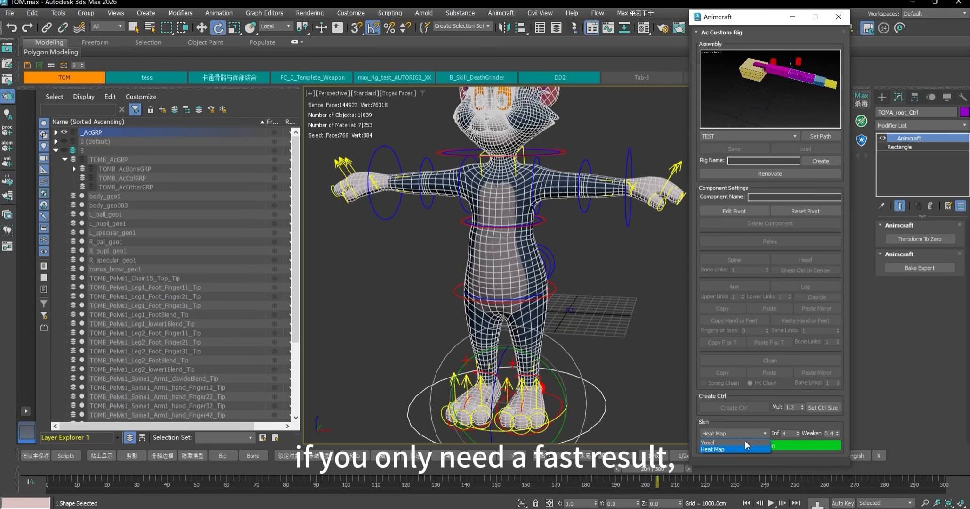
click(733, 441)
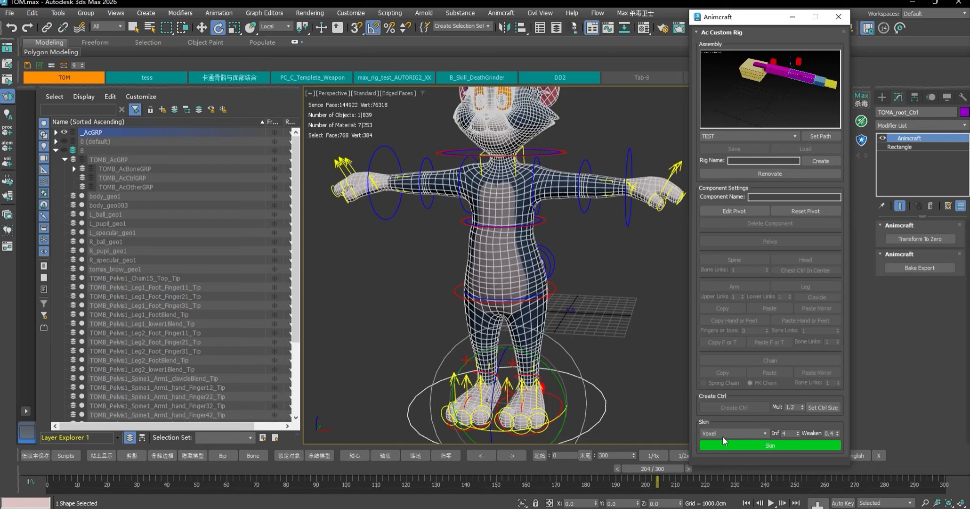
click(739, 435)
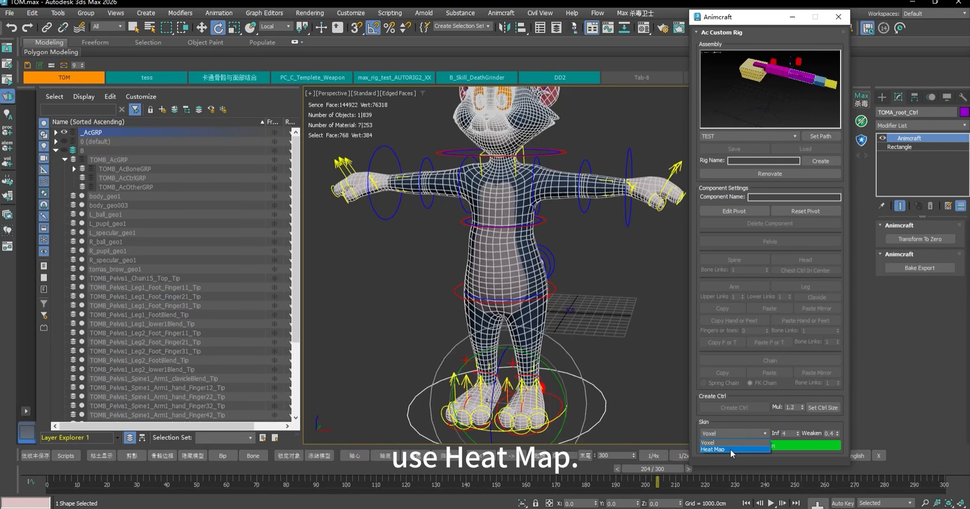
click(731, 449)
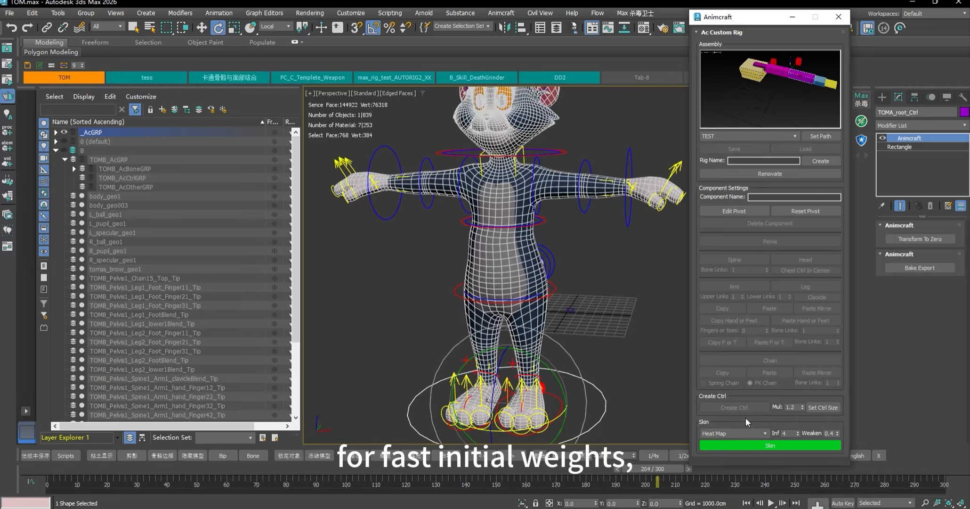
click(760, 433)
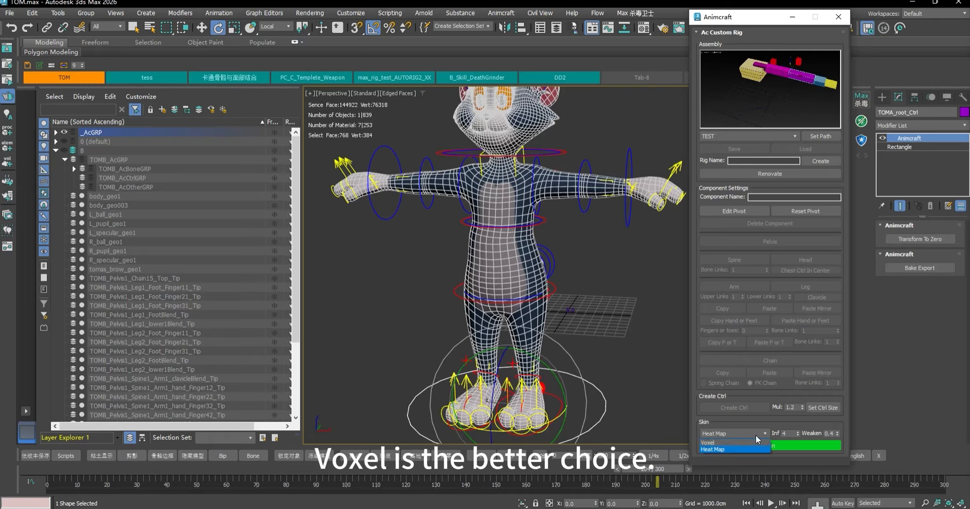
click(733, 443)
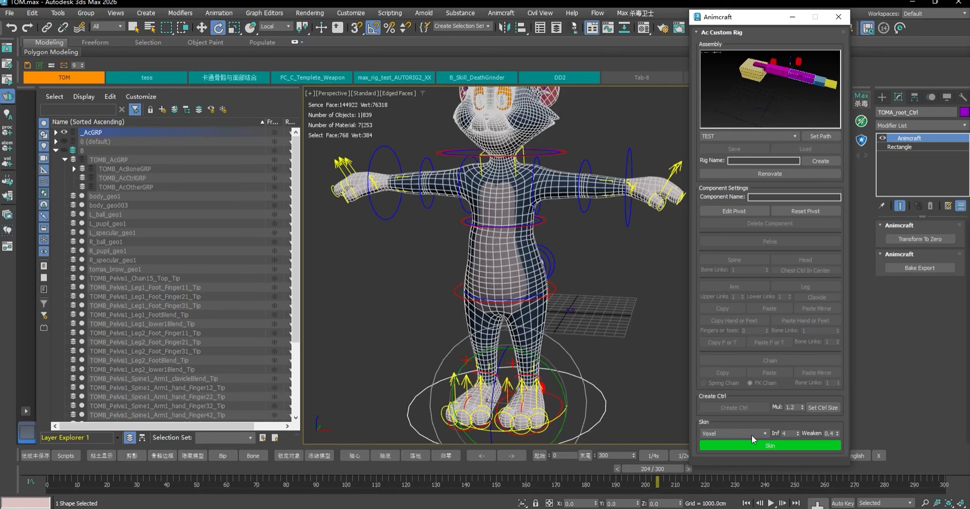
click(754, 433)
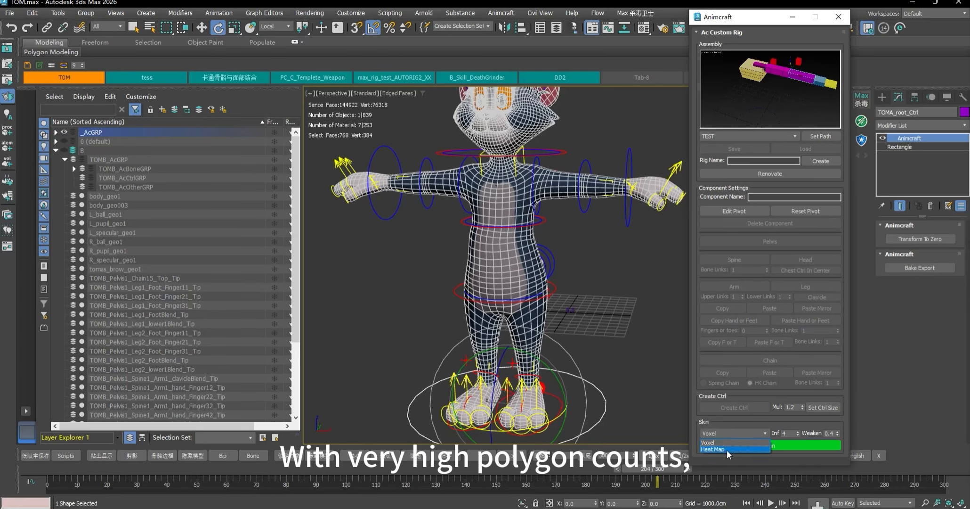
click(727, 449)
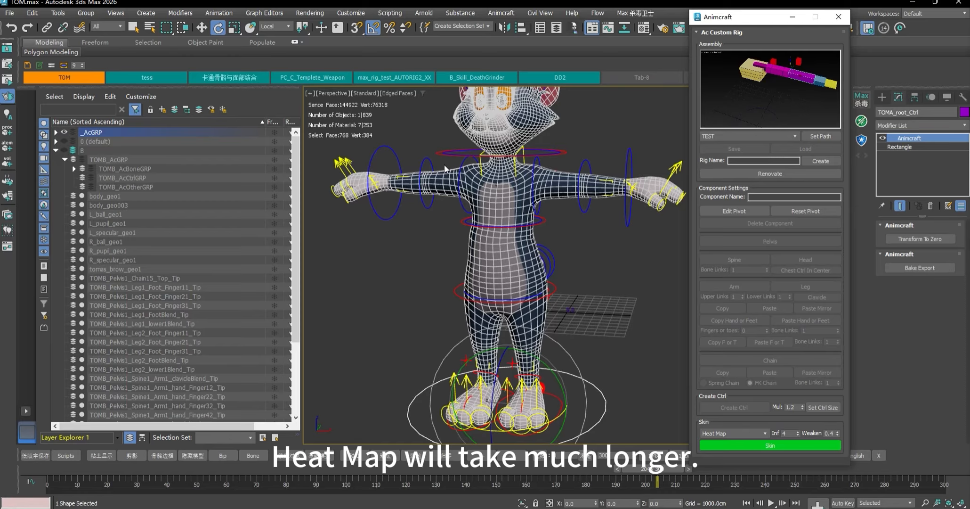